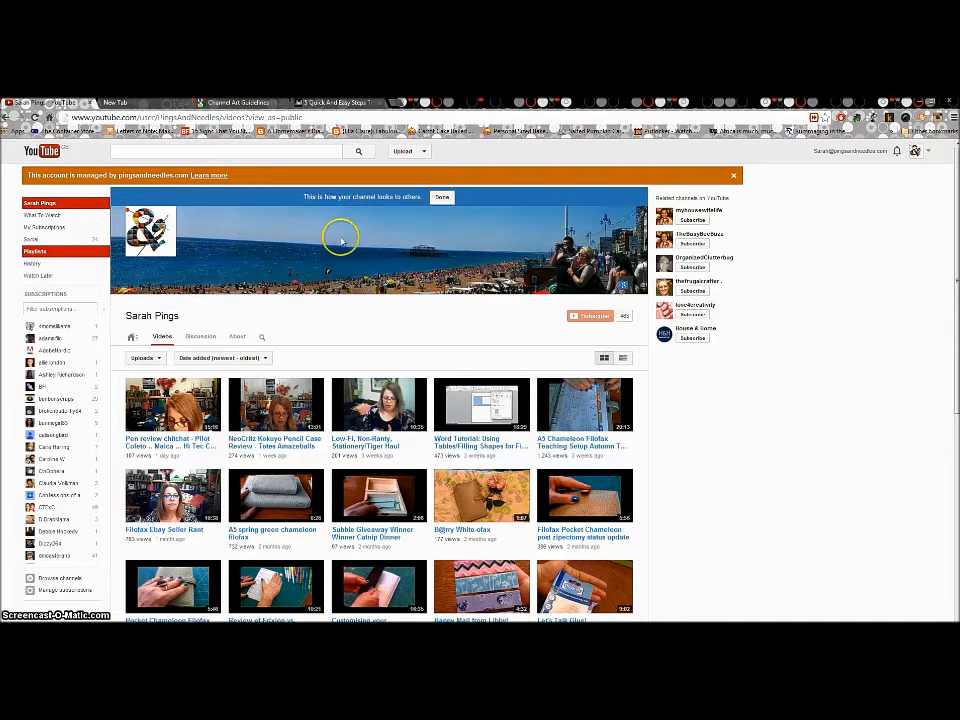
- Open the Channel Art Guidelines help page and look over its web address and the channel art specs video
click(233, 103)
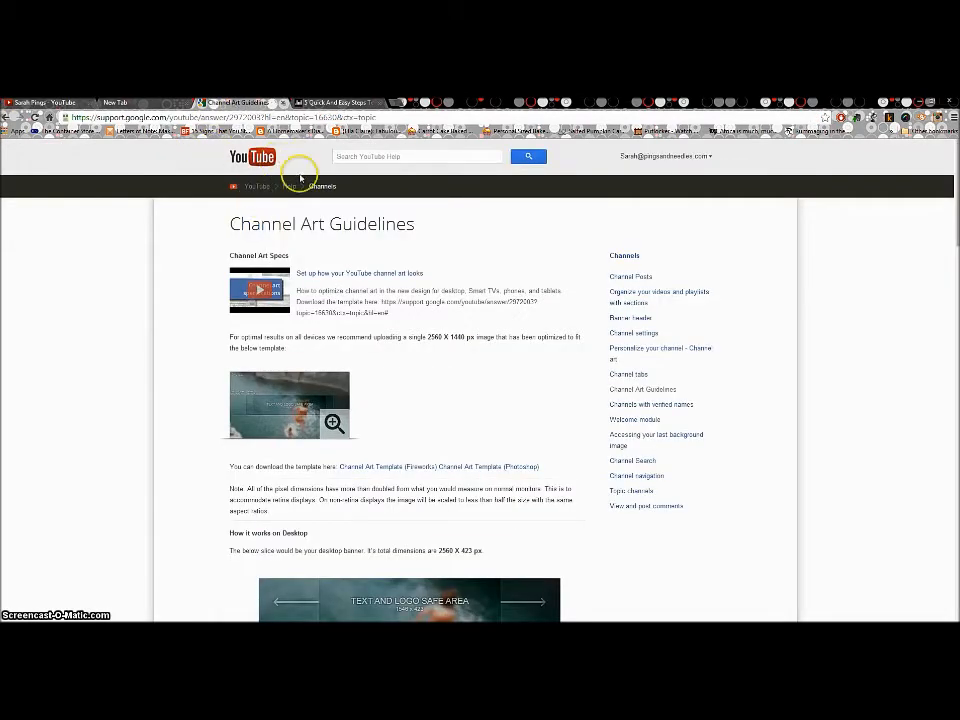
click(65, 117)
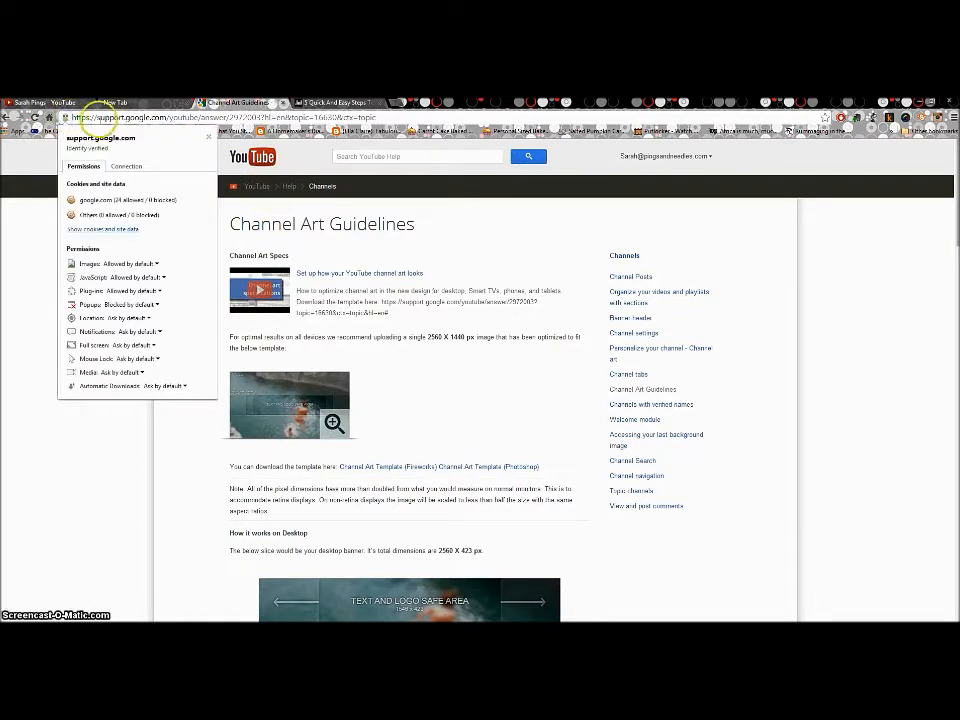
click(97, 117)
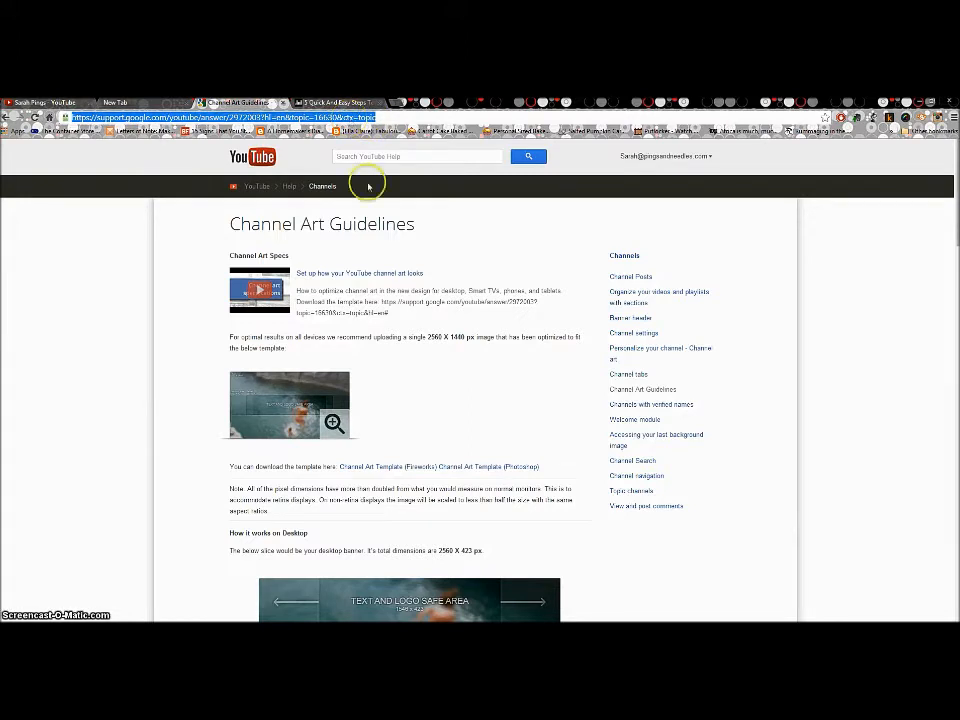
click(465, 255)
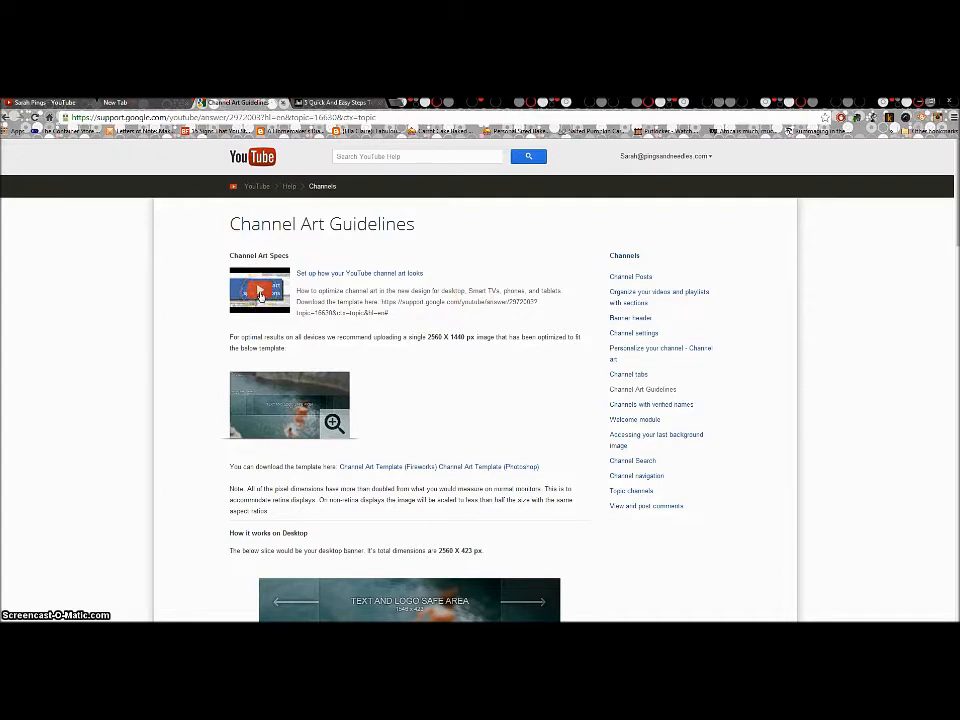
click(266, 291)
click(460, 386)
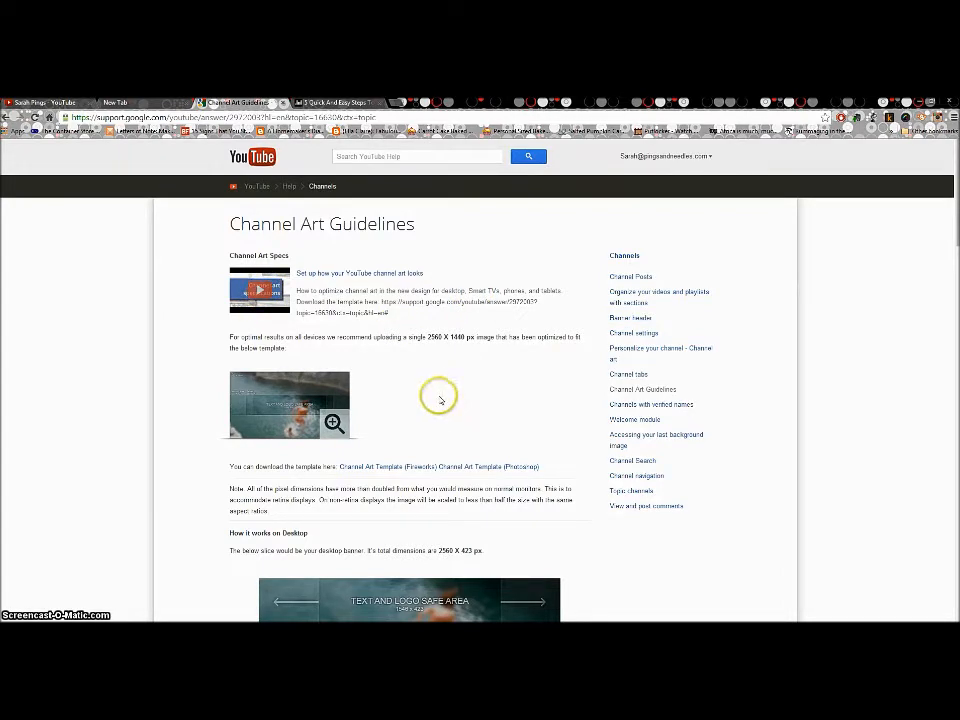
- Examine the channel art template section and the desktop banner and safe area dimensions in the guidelines
scroll(440, 399, down, 2)
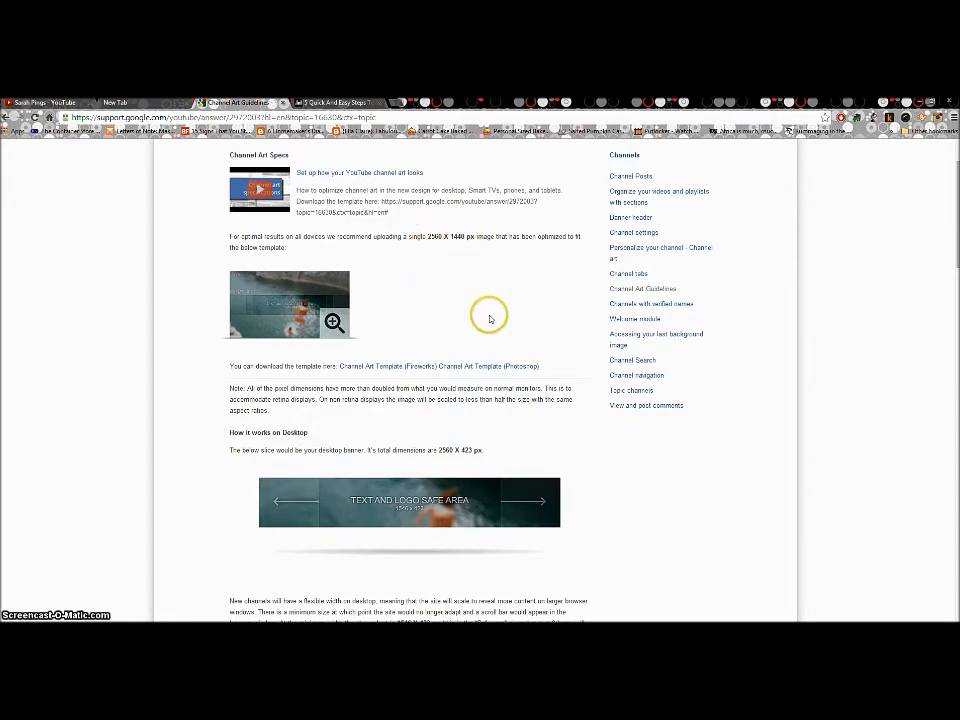
scroll(488, 317, down, 3)
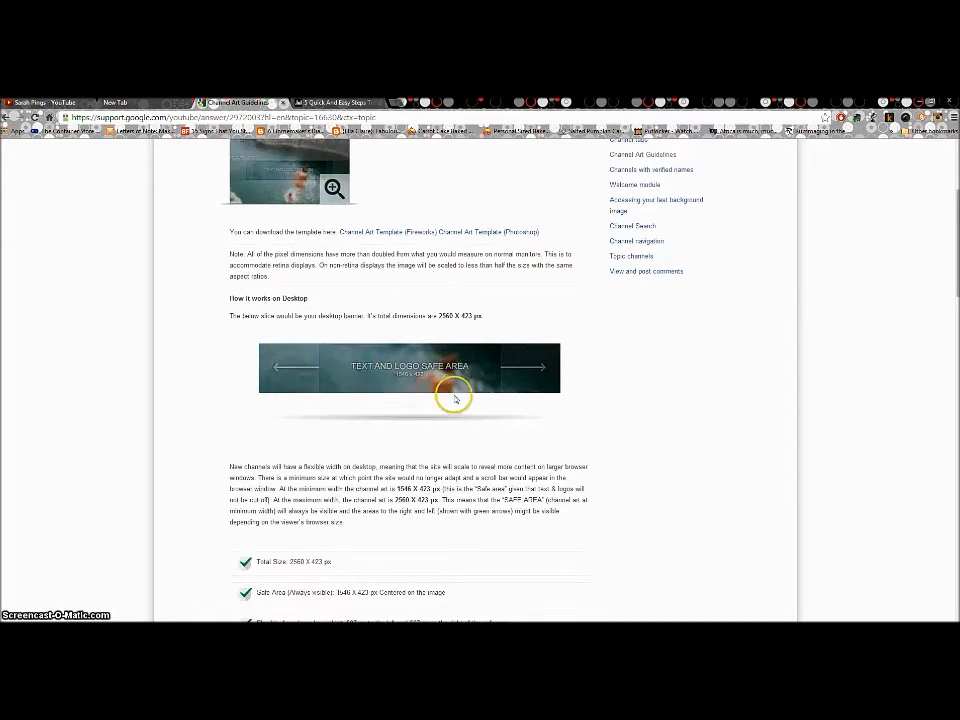
scroll(467, 433, down, 3)
scroll(463, 432, down, 3)
scroll(455, 380, up, 3)
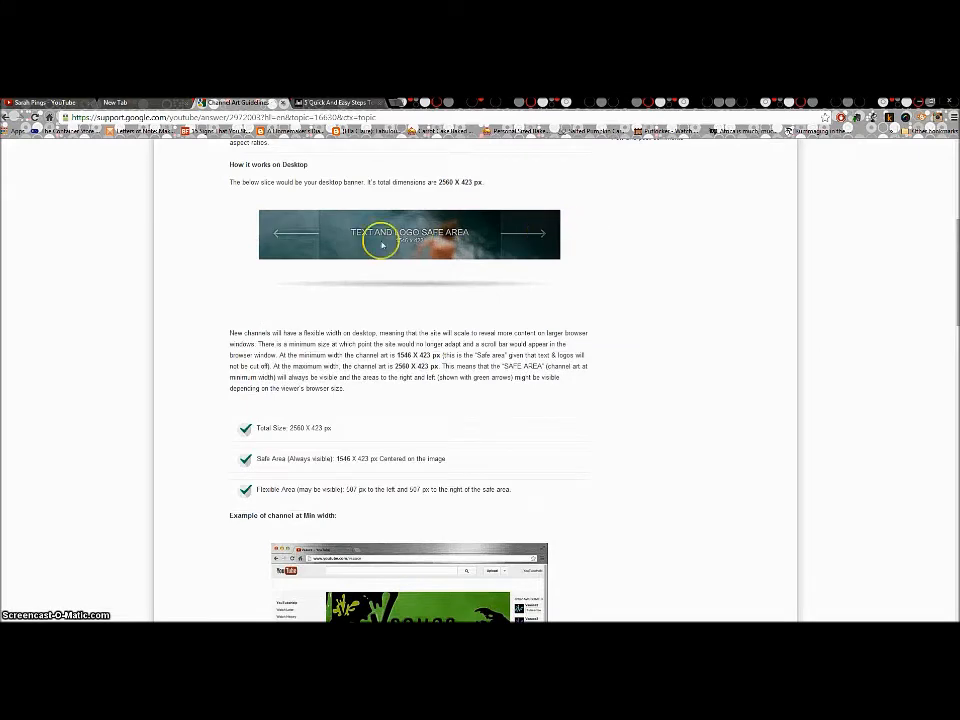
scroll(585, 290, up, 2)
scroll(605, 315, up, 2)
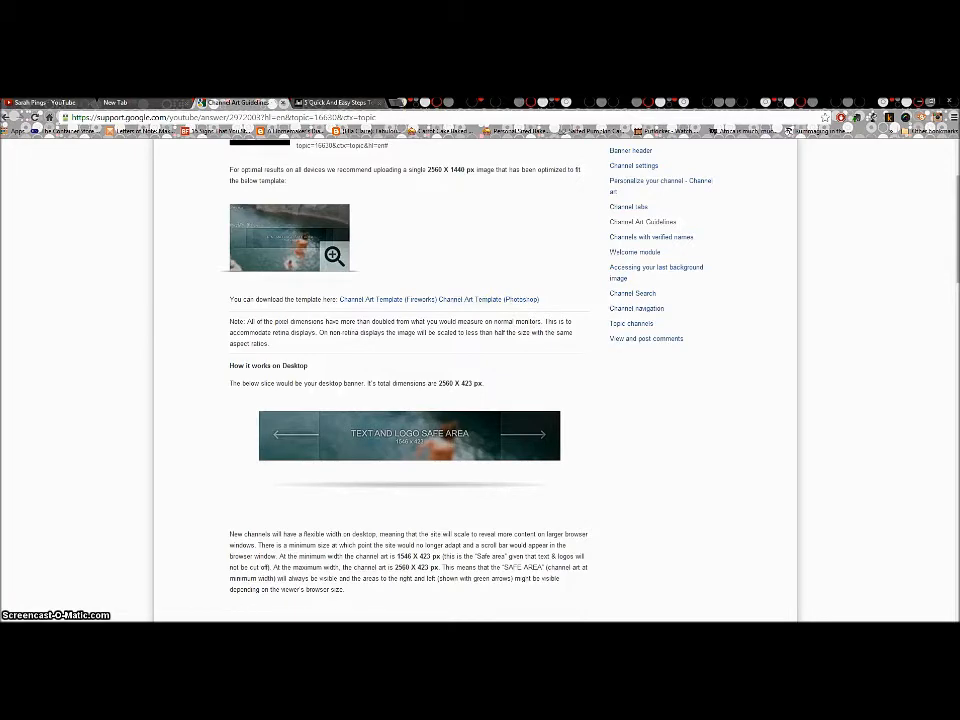
- Search the web for "gimp" and open the download page of the official GIMP website
click(397, 104)
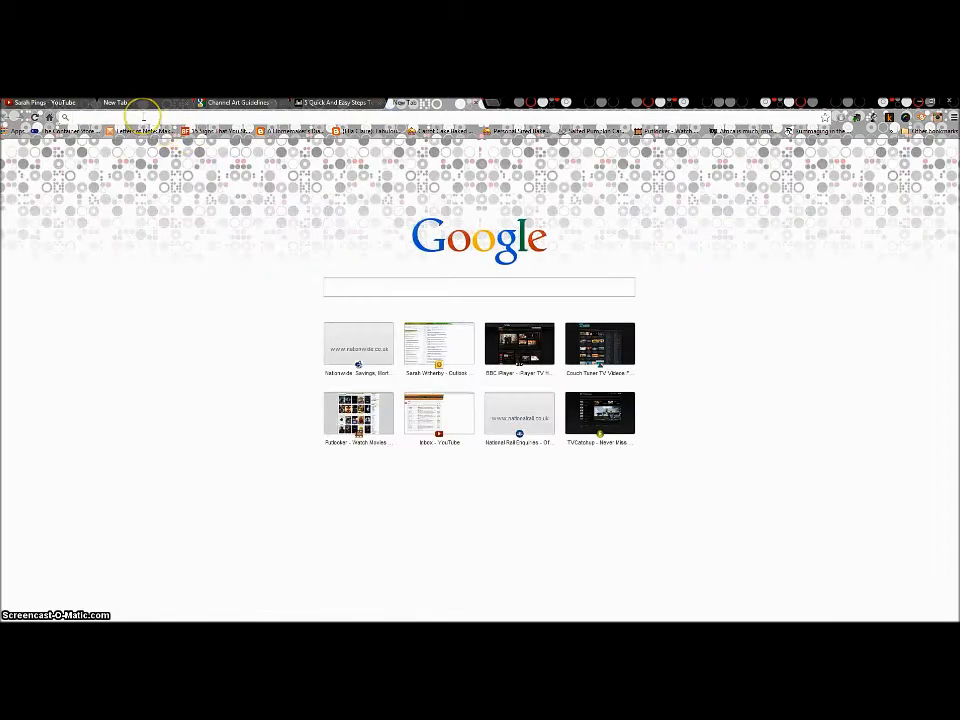
text(gimp)
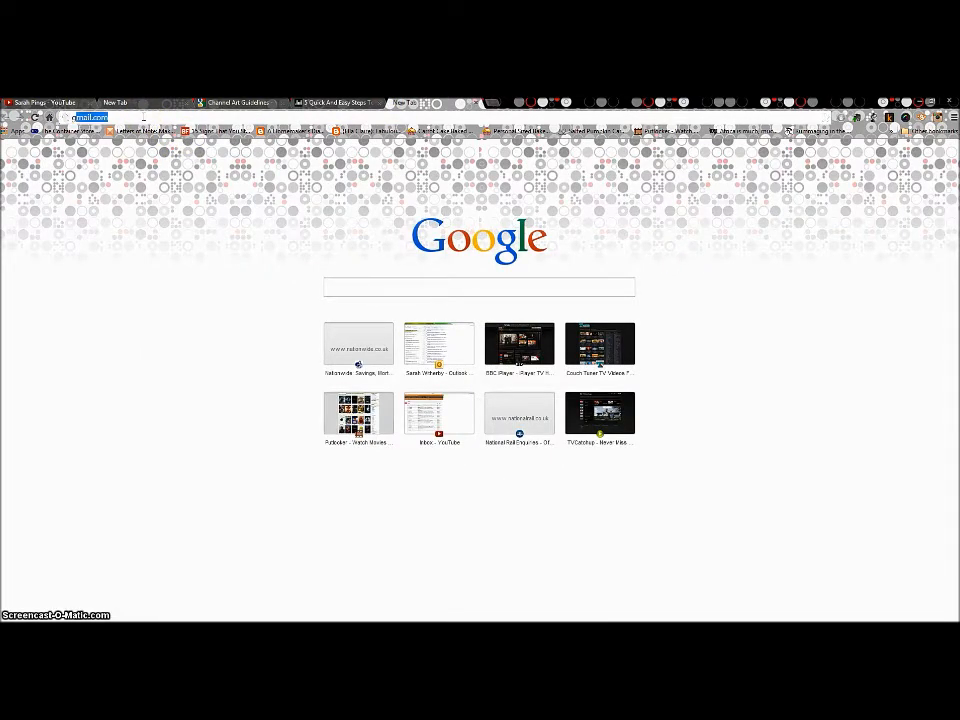
key(Return)
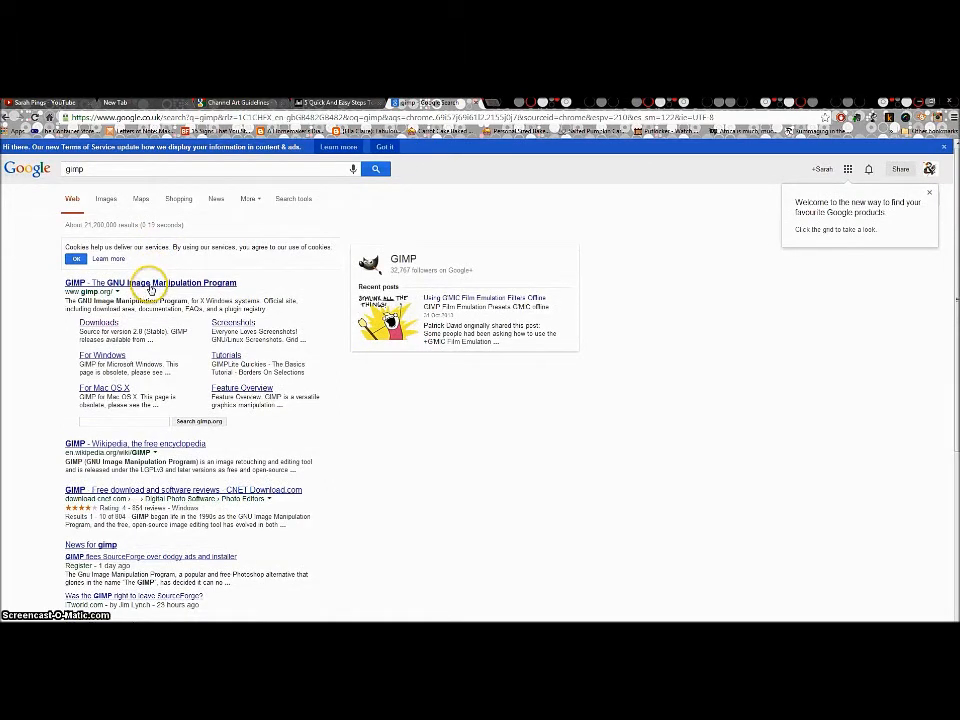
click(170, 282)
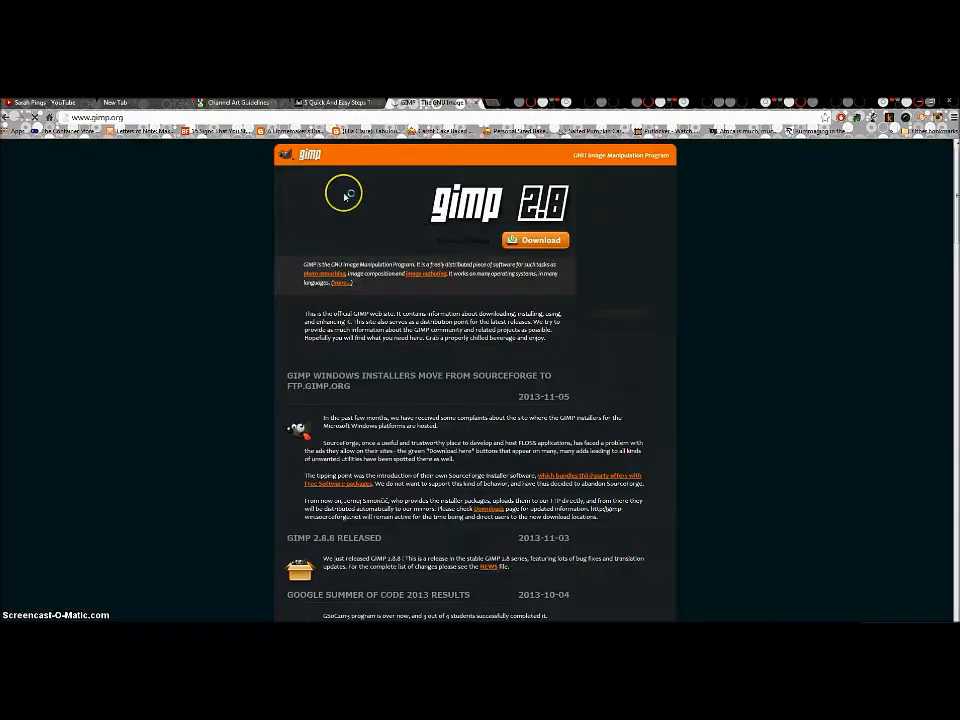
click(538, 242)
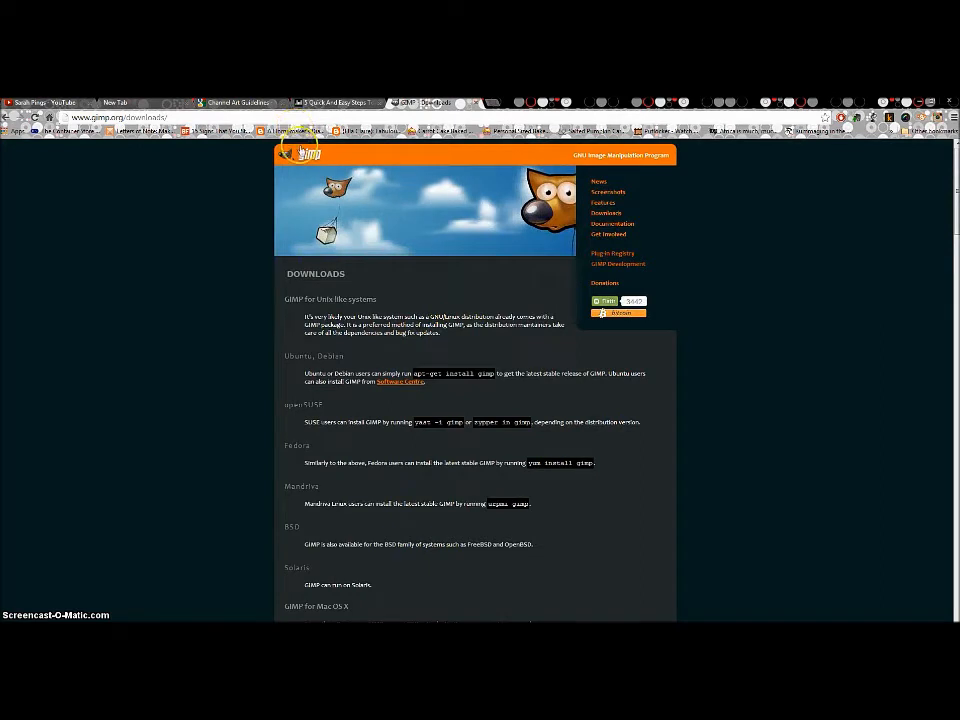
- Return from the downloads page and look through the GIMP website's list of tutorials from beginner to script authoring
click(7, 117)
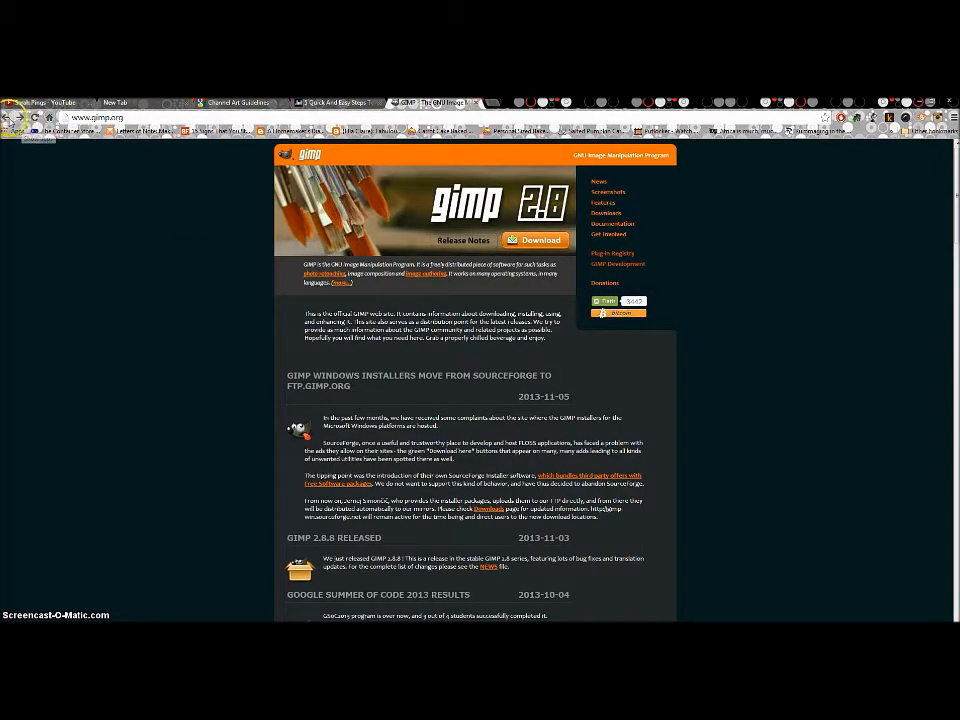
click(7, 117)
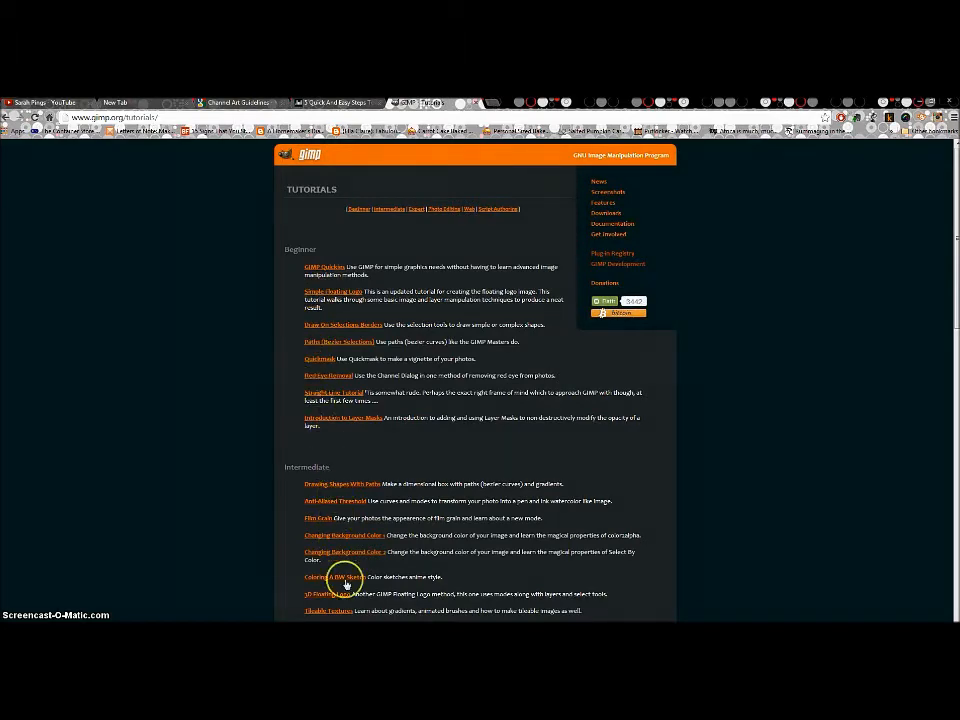
scroll(349, 405, down, 3)
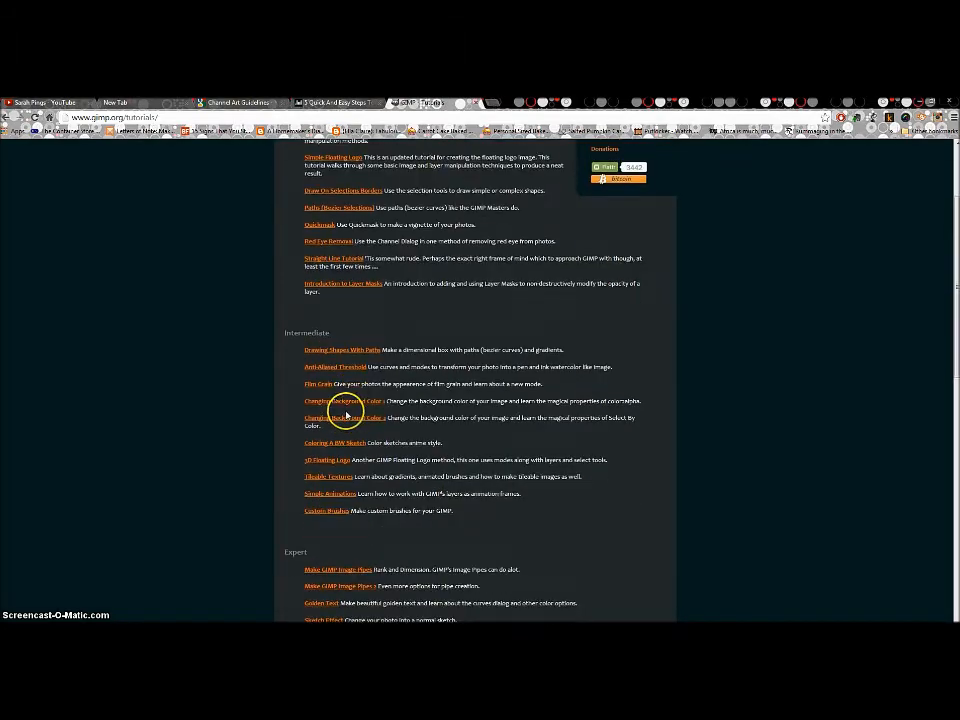
scroll(346, 414, down, 8)
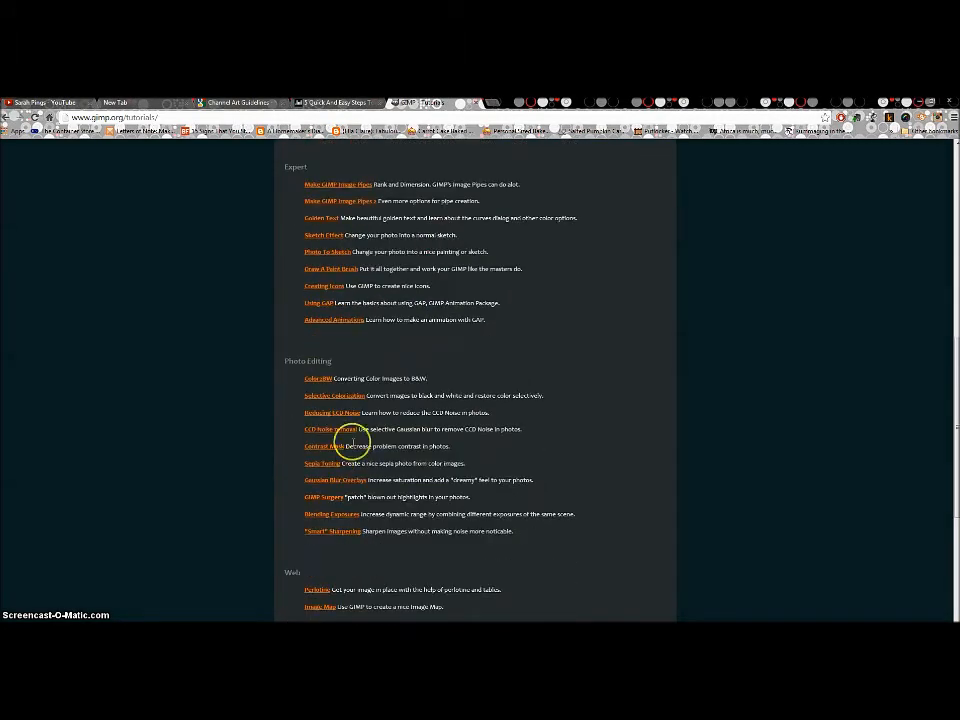
scroll(396, 530, down, 3)
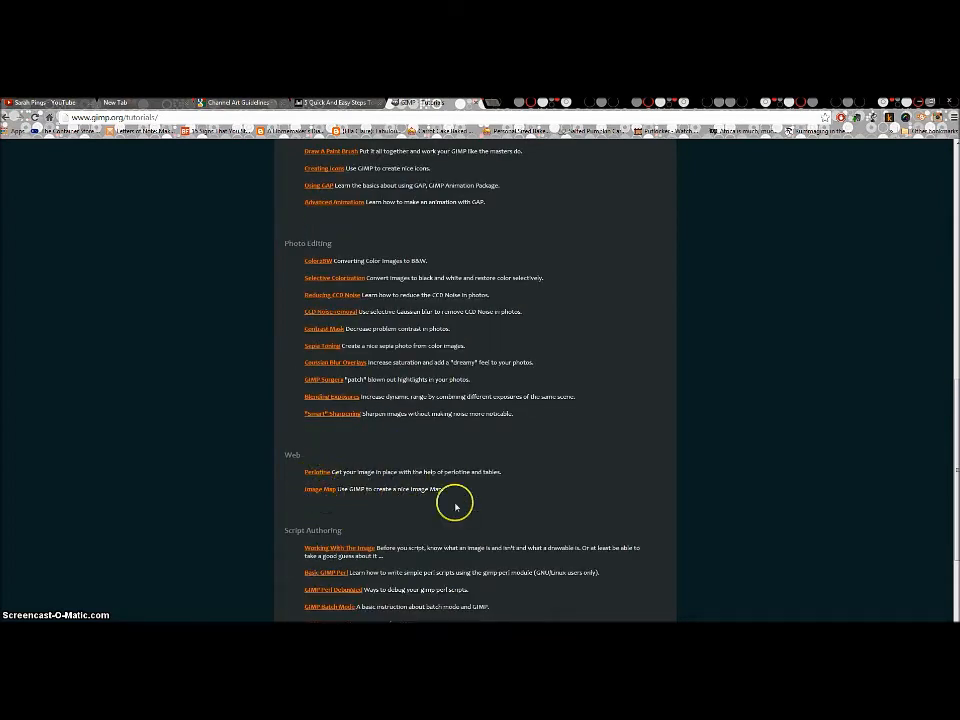
scroll(454, 508, down, 2)
scroll(443, 493, up, 10)
scroll(392, 285, up, 6)
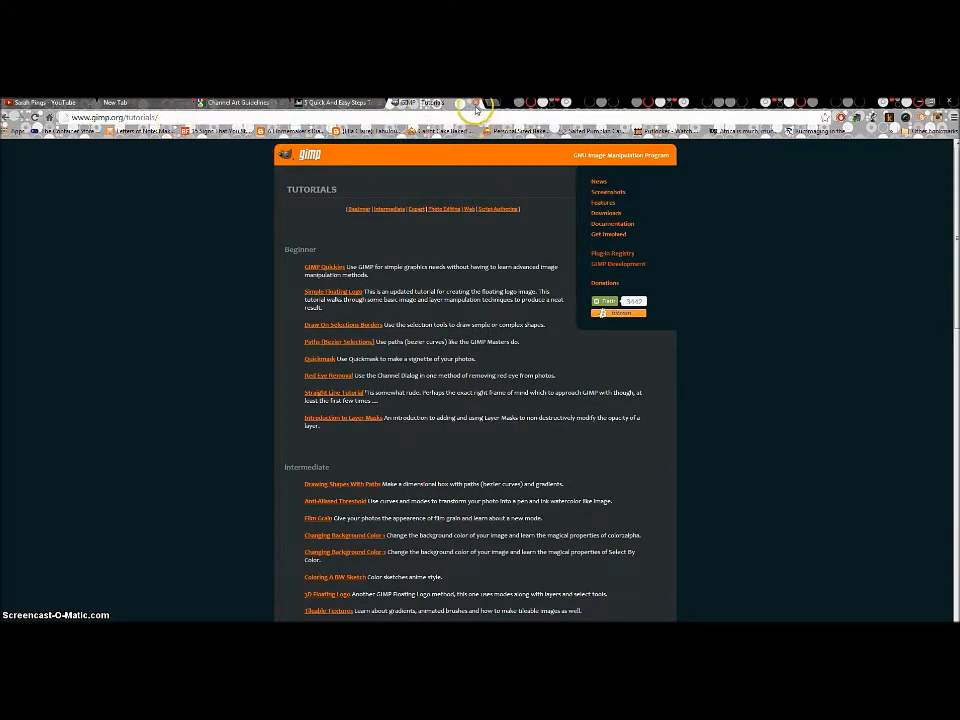
- Leave the GIMP website for the YouTube channel page and minimise the browser
click(255, 103)
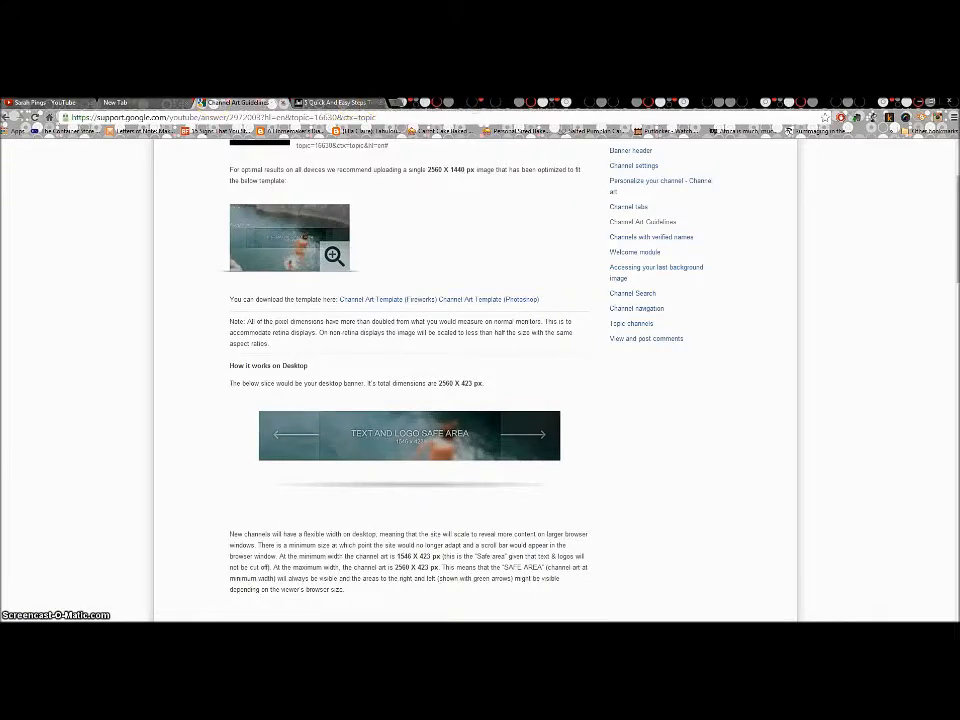
click(40, 103)
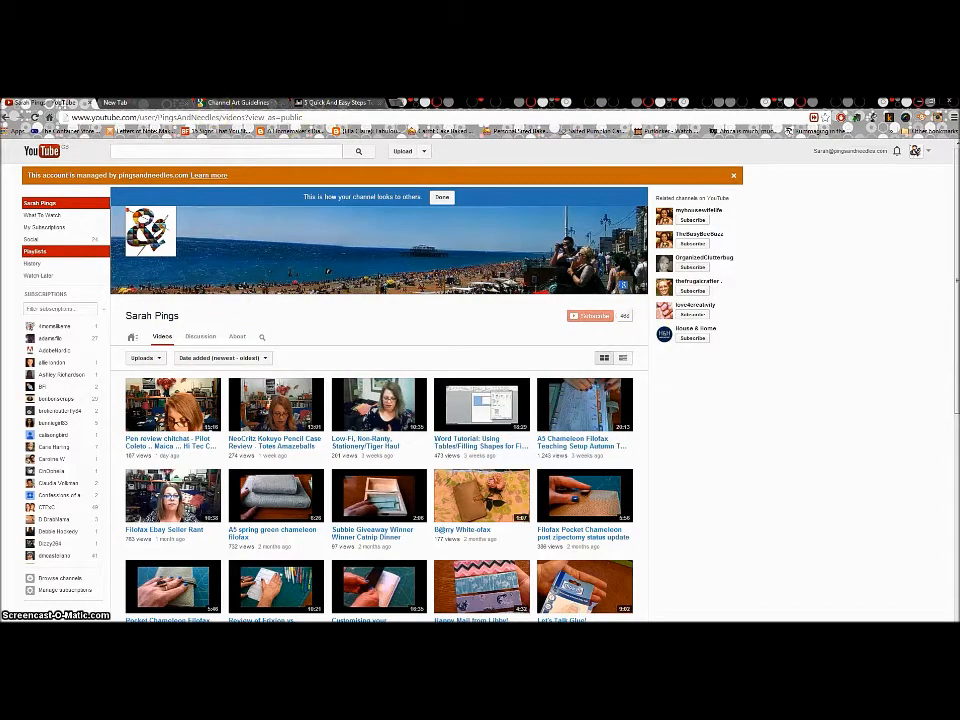
click(918, 103)
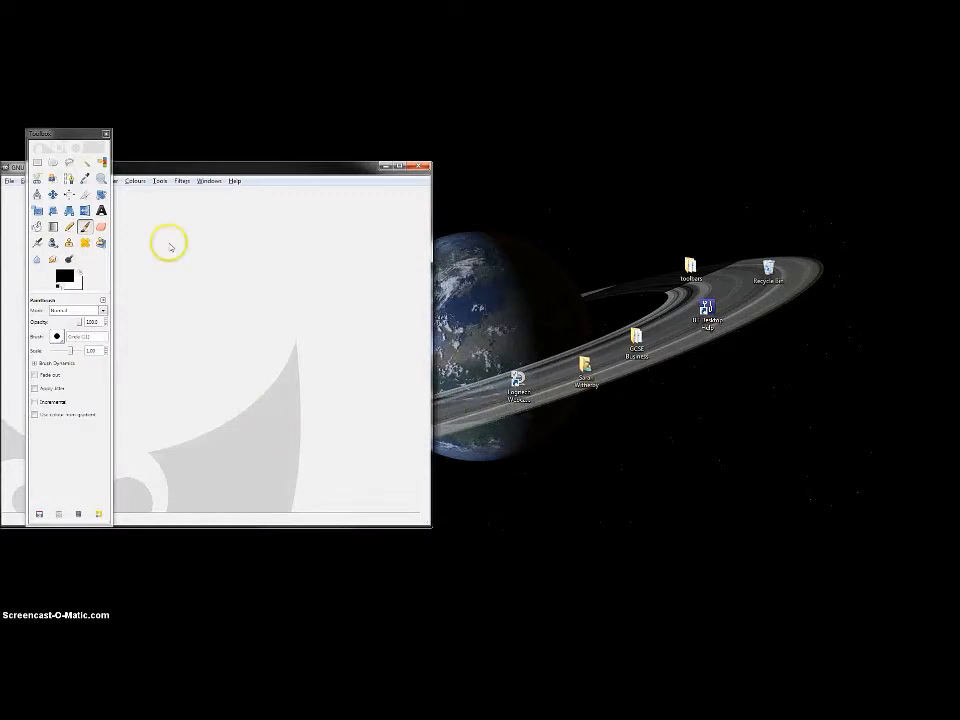
- Maximise GIMP's main window and place the toolbox along its left edge
drag(193, 168, 414, 126)
drag(79, 120, 74, 118)
drag(324, 122, 316, 135)
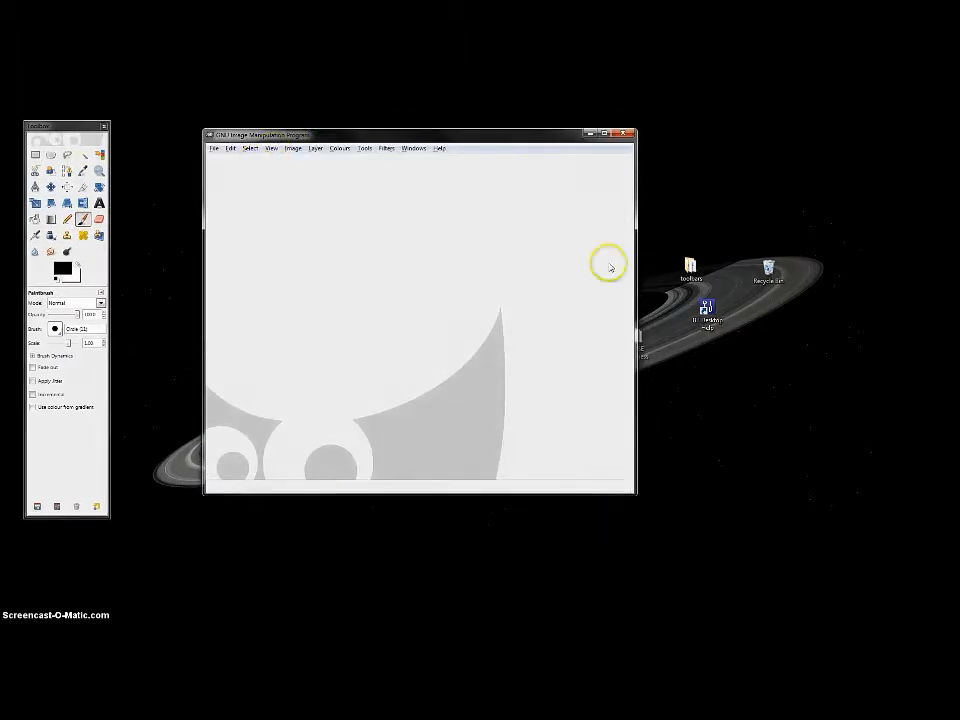
drag(66, 124, 53, 143)
click(418, 133)
drag(420, 138, 430, 97)
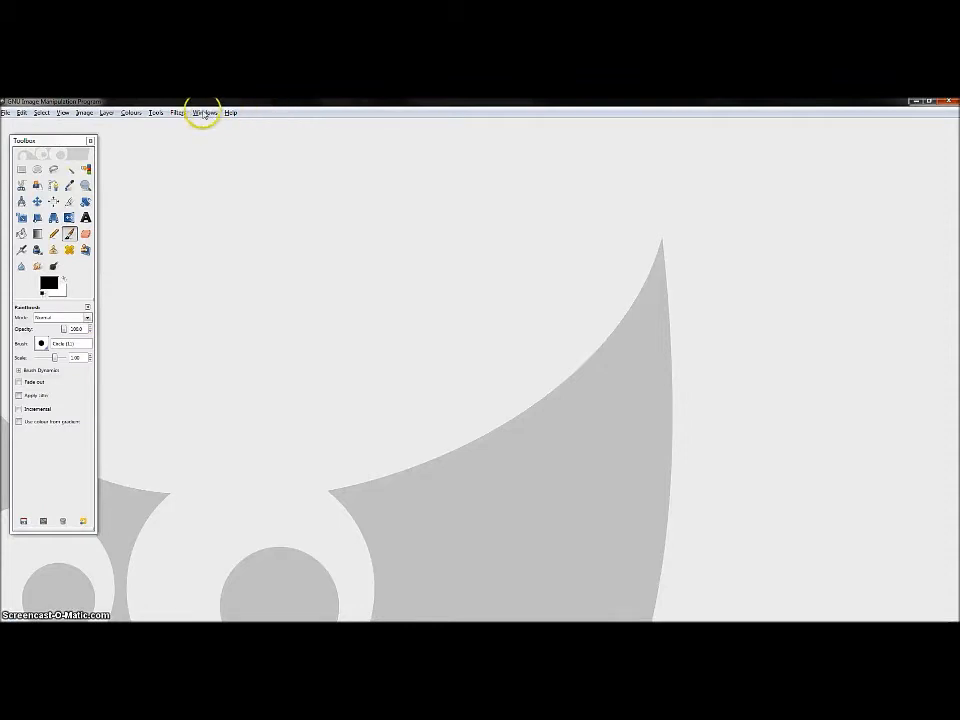
- Restore the recently closed Layers, Channels, Paths, Undo dock and position it and the toolbox at opposite sides of the canvas
click(204, 113)
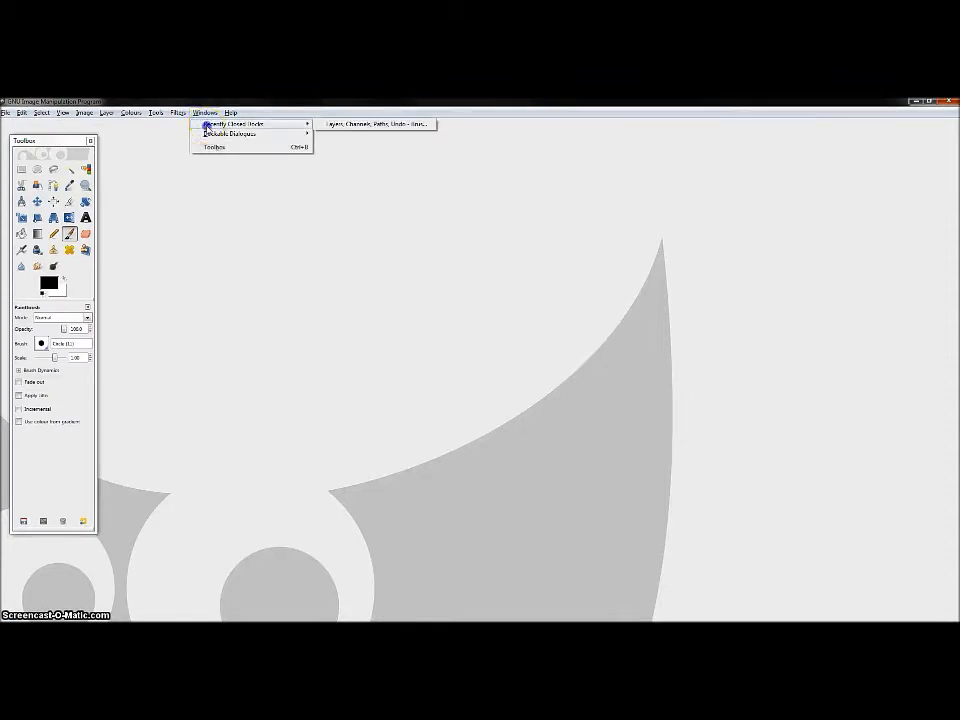
mouse_move(307, 125)
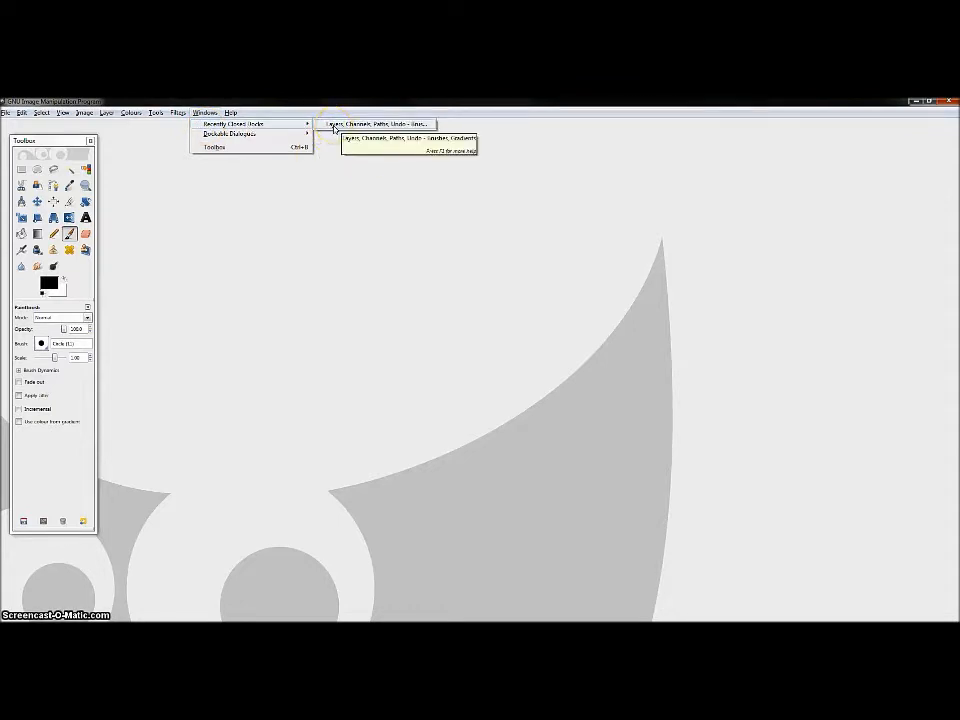
click(334, 127)
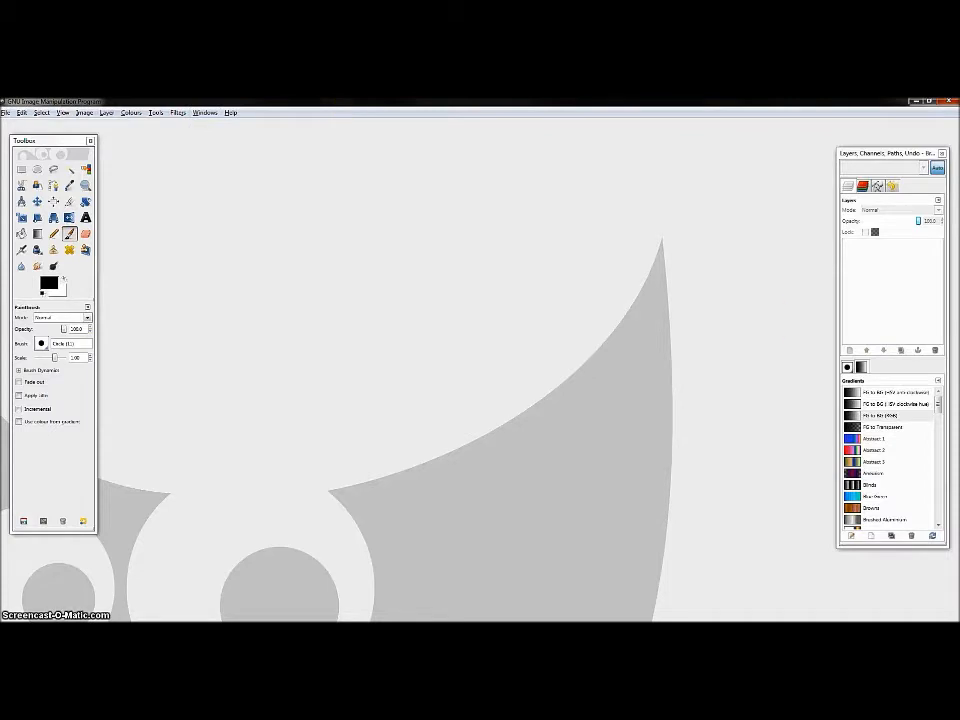
drag(886, 147, 871, 119)
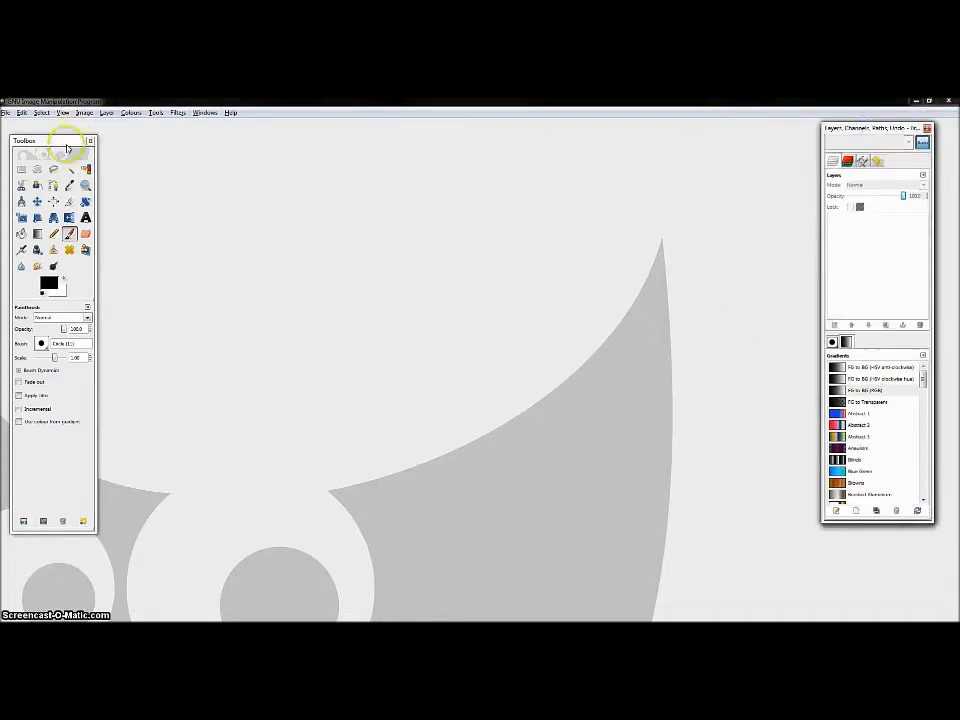
drag(67, 148, 61, 144)
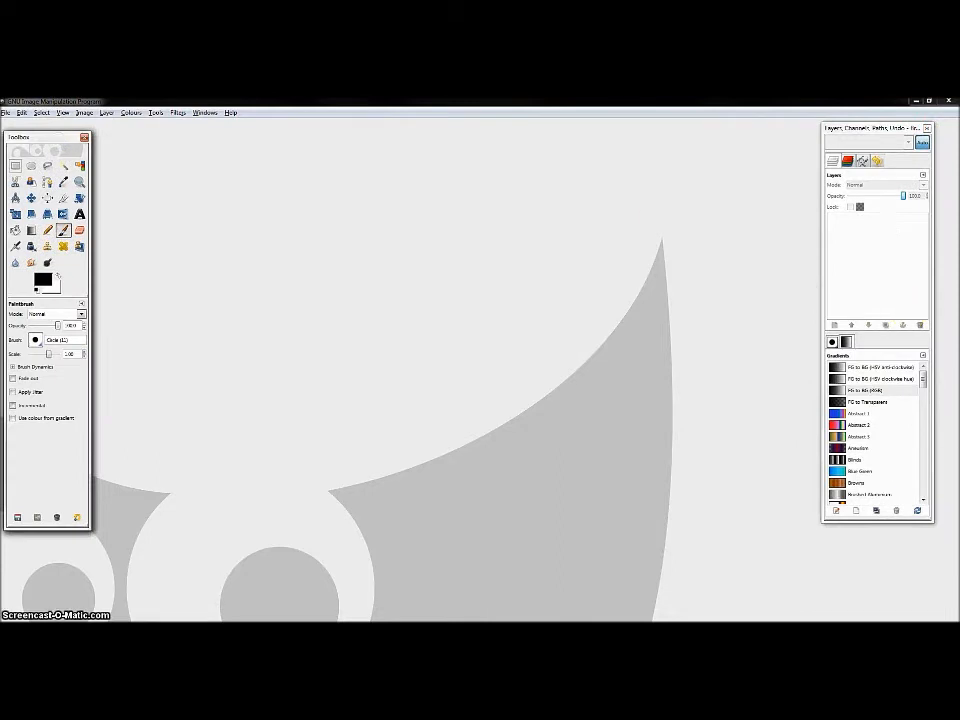
- Start opening an image and browse from the Desktop through banner tute to the youtube templates folder
click(6, 112)
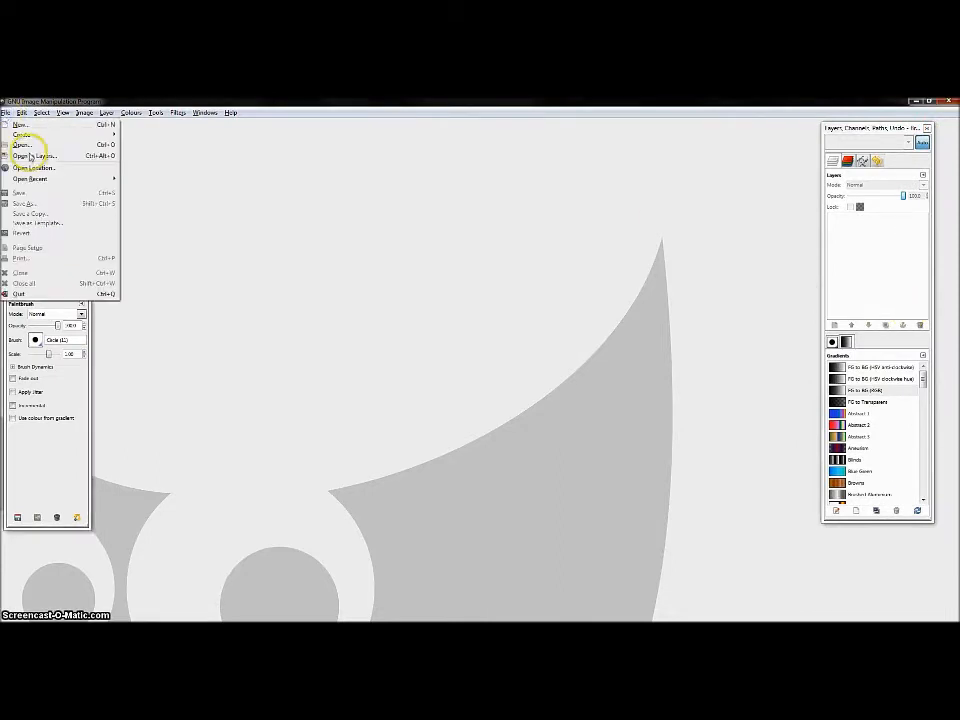
click(22, 146)
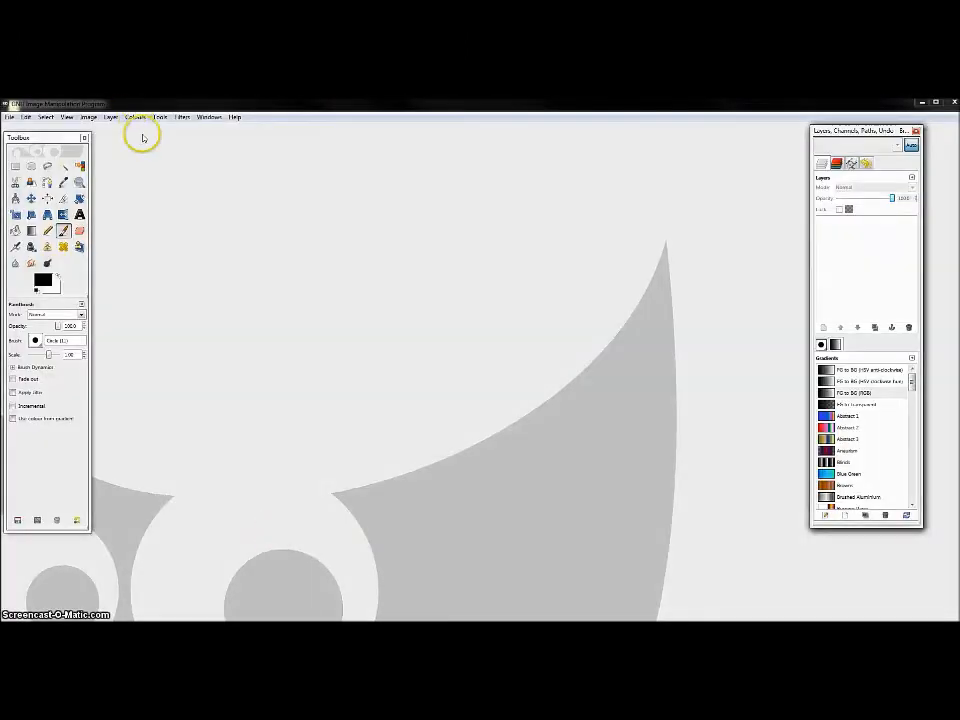
click(10, 117)
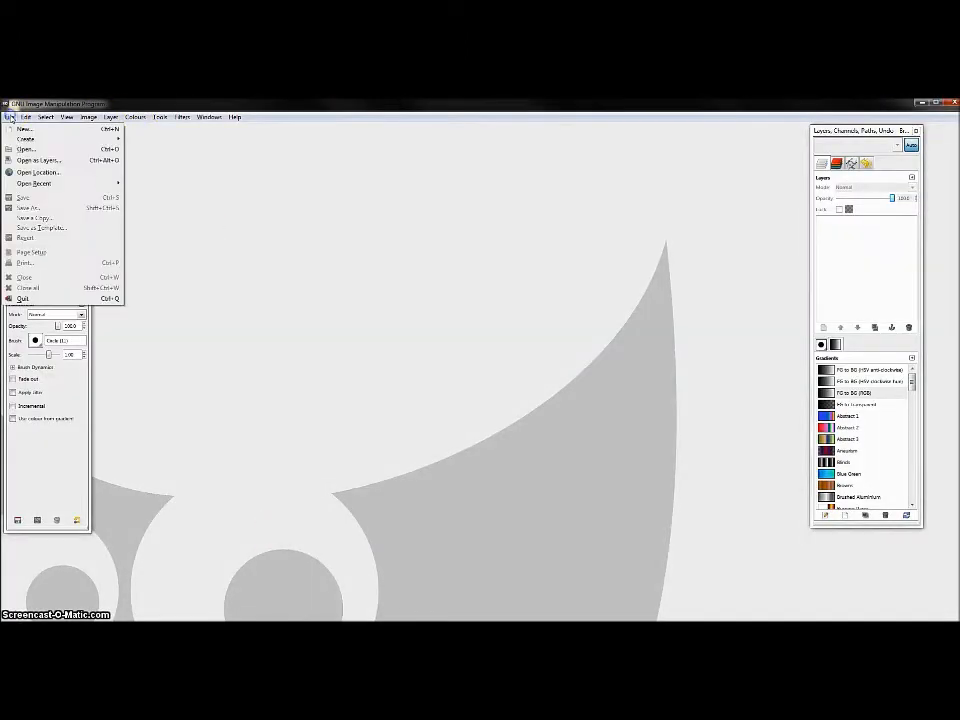
click(24, 149)
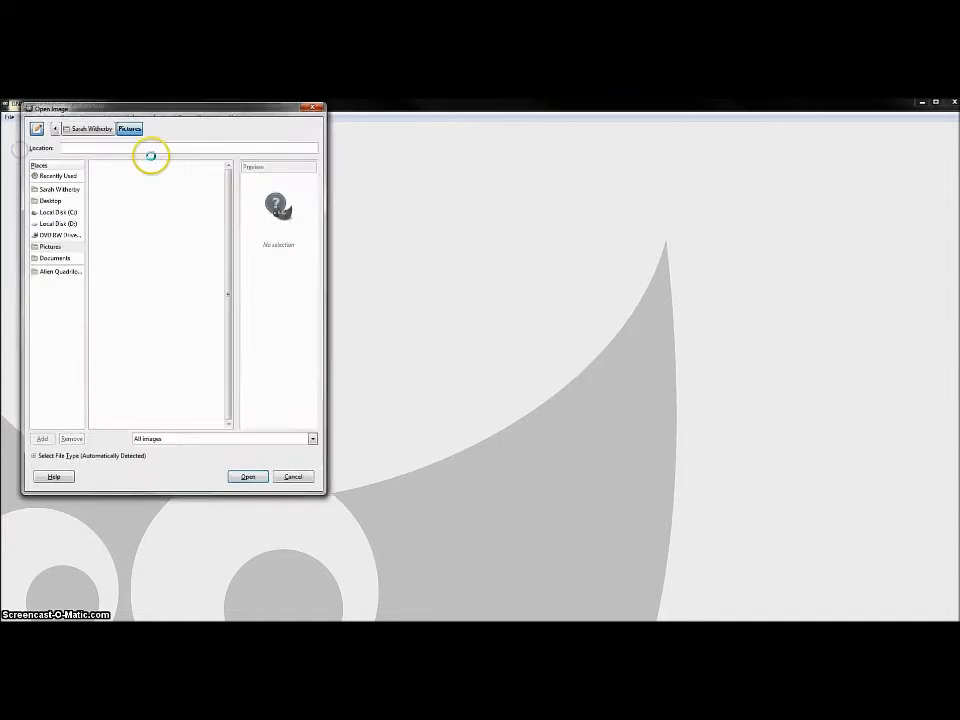
click(49, 201)
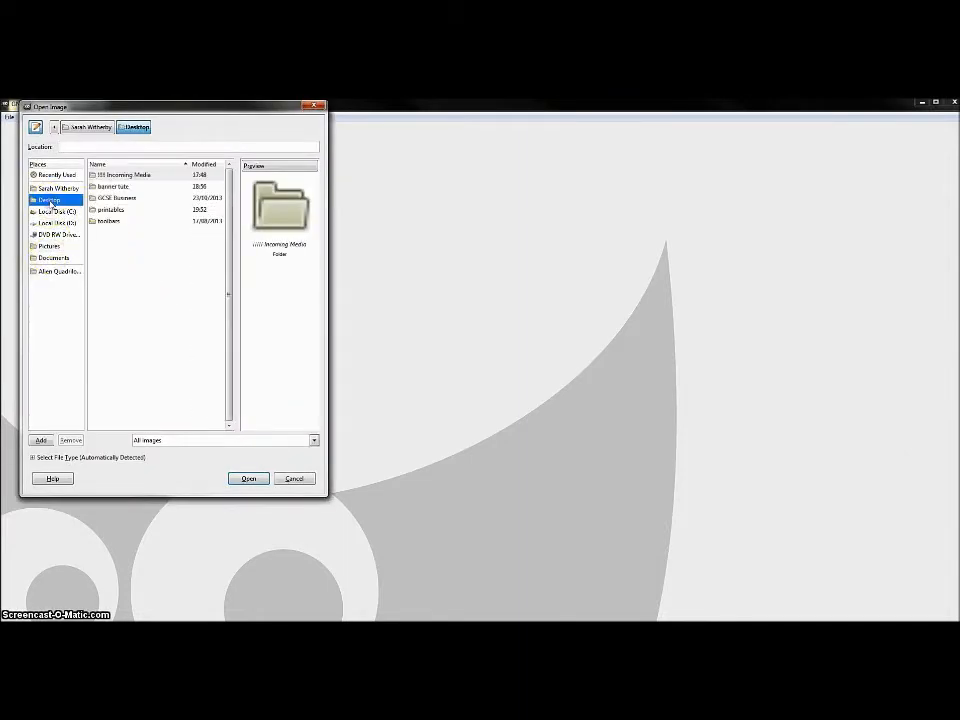
click(114, 188)
double_click(114, 188)
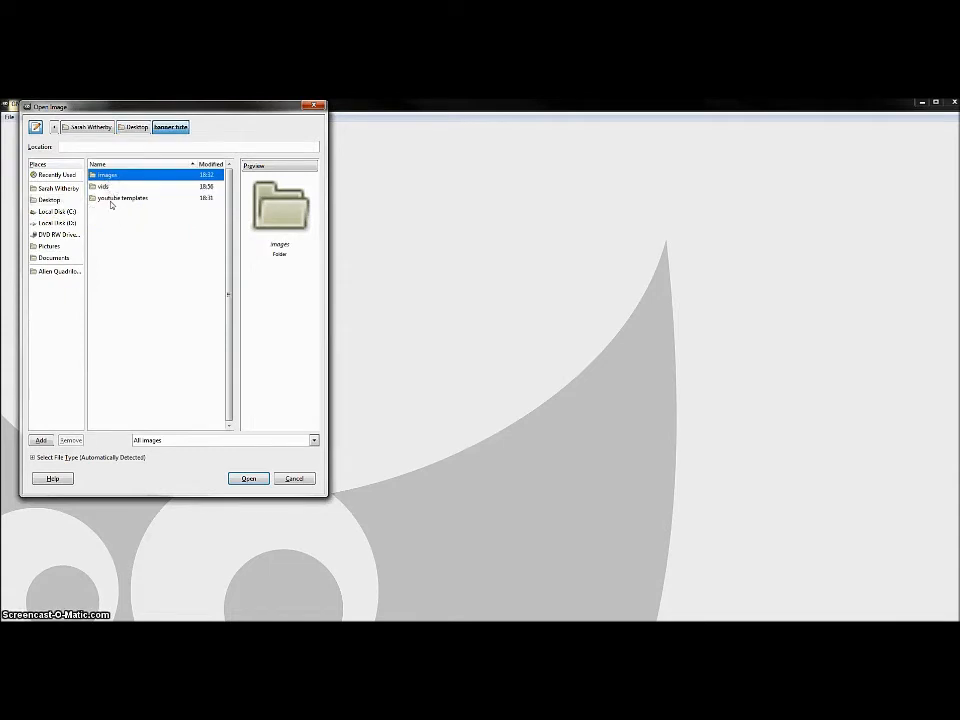
double_click(110, 198)
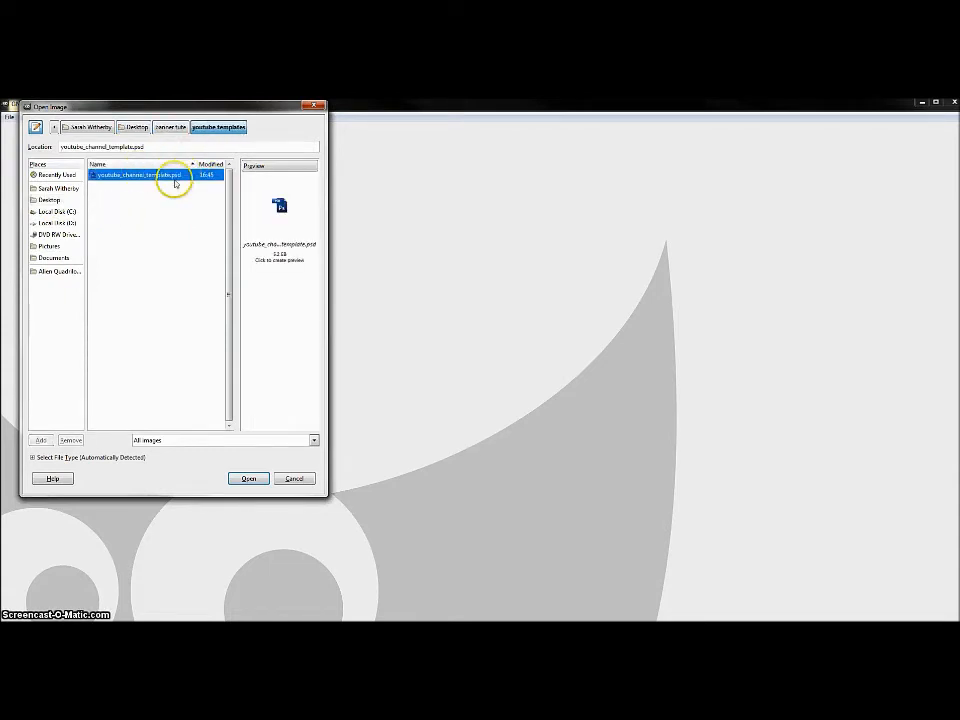
- List all file types, open Channel Art Template (Photoshop), and keep its embedded colour profile
click(162, 445)
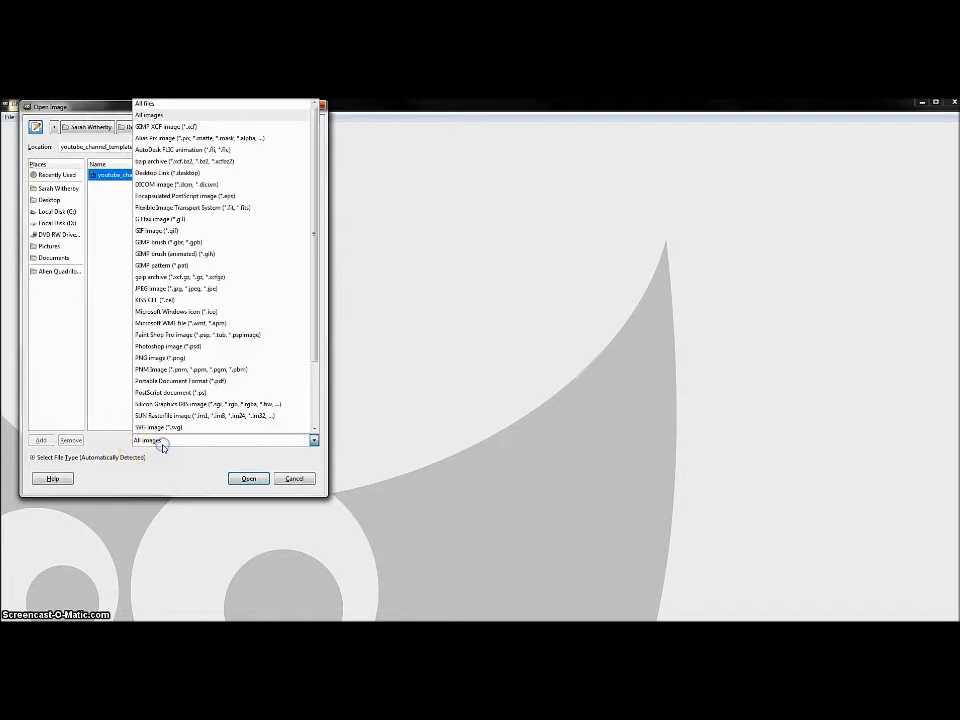
click(165, 104)
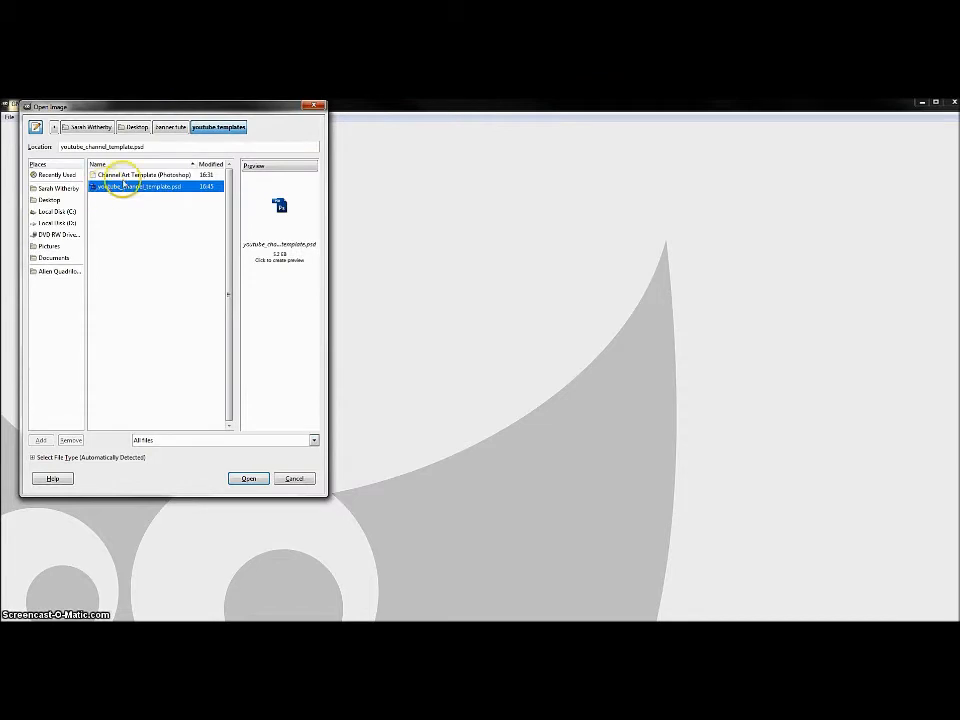
click(158, 175)
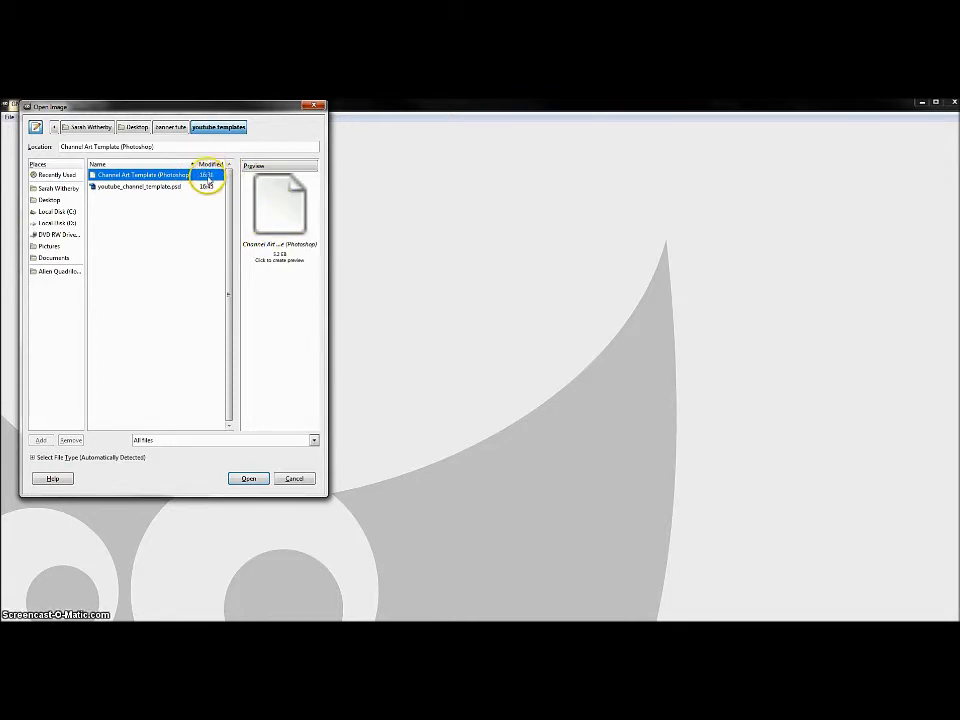
click(249, 480)
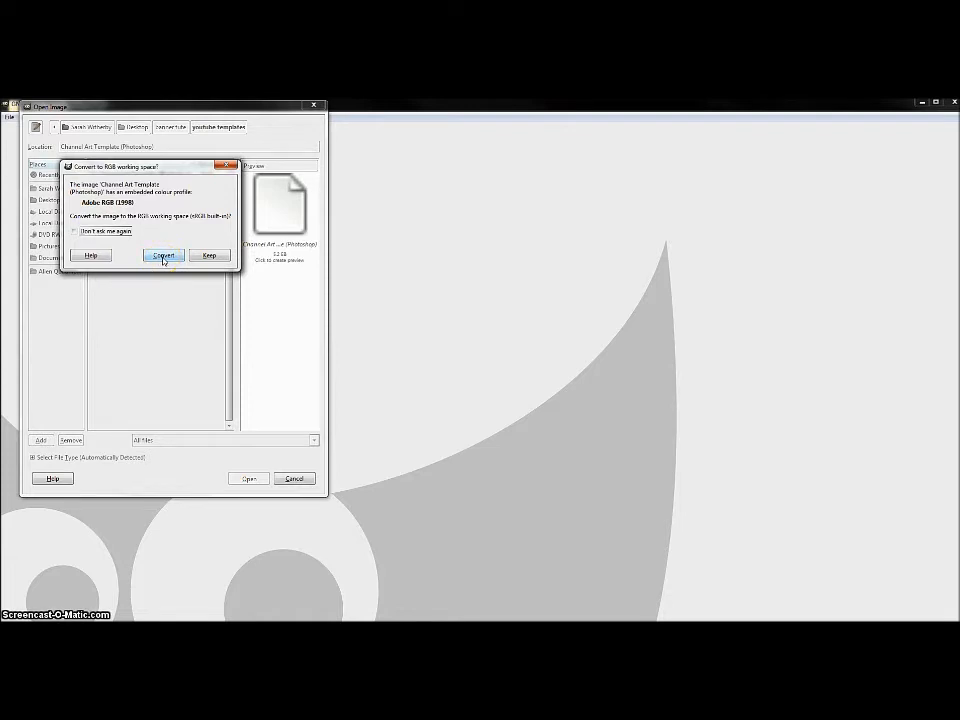
click(200, 255)
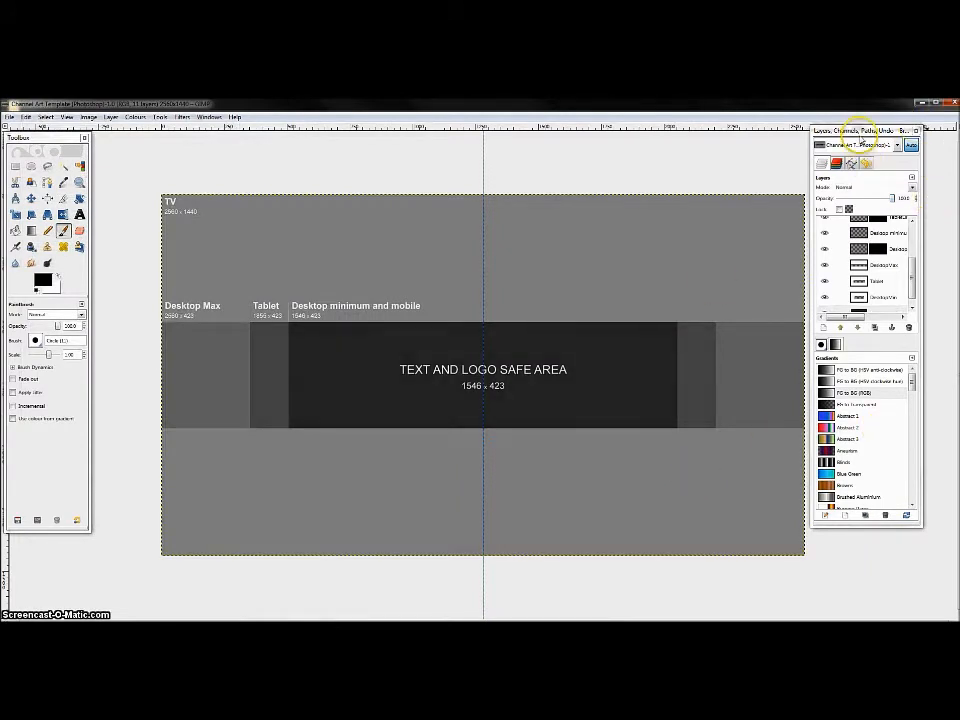
- Move the Layers dock clear of the template image and check the list of recently closed docks
drag(861, 130, 879, 142)
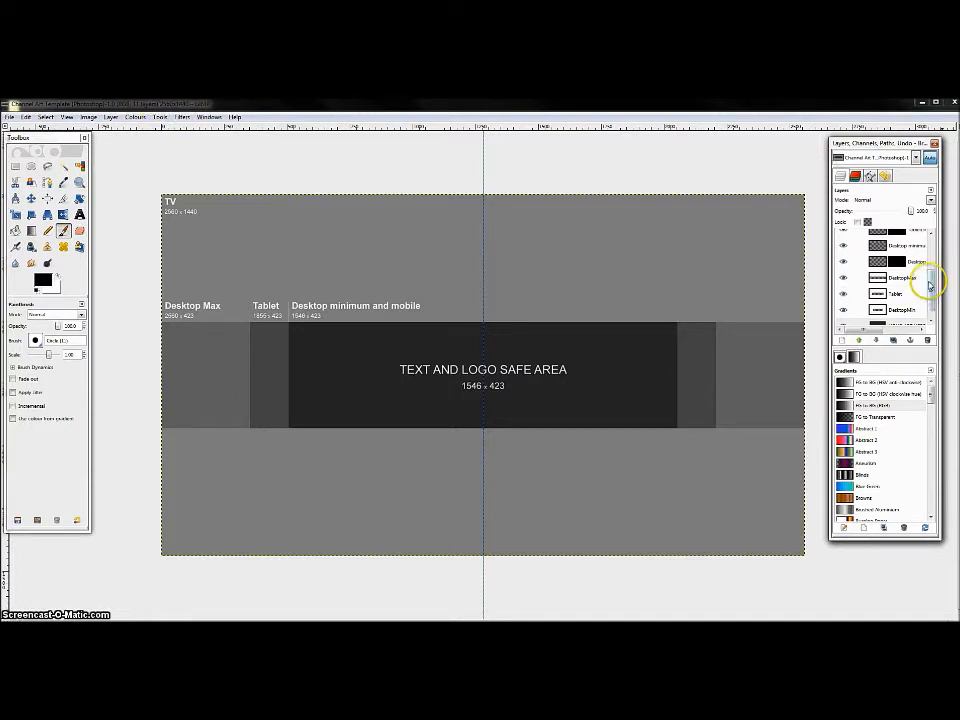
drag(930, 283, 930, 242)
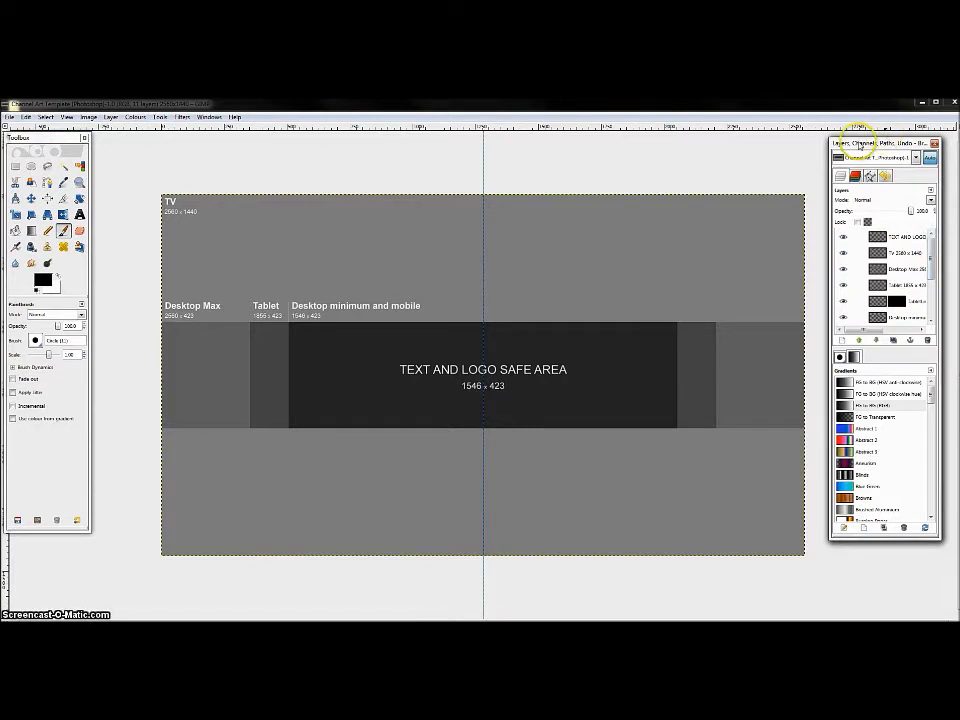
click(201, 118)
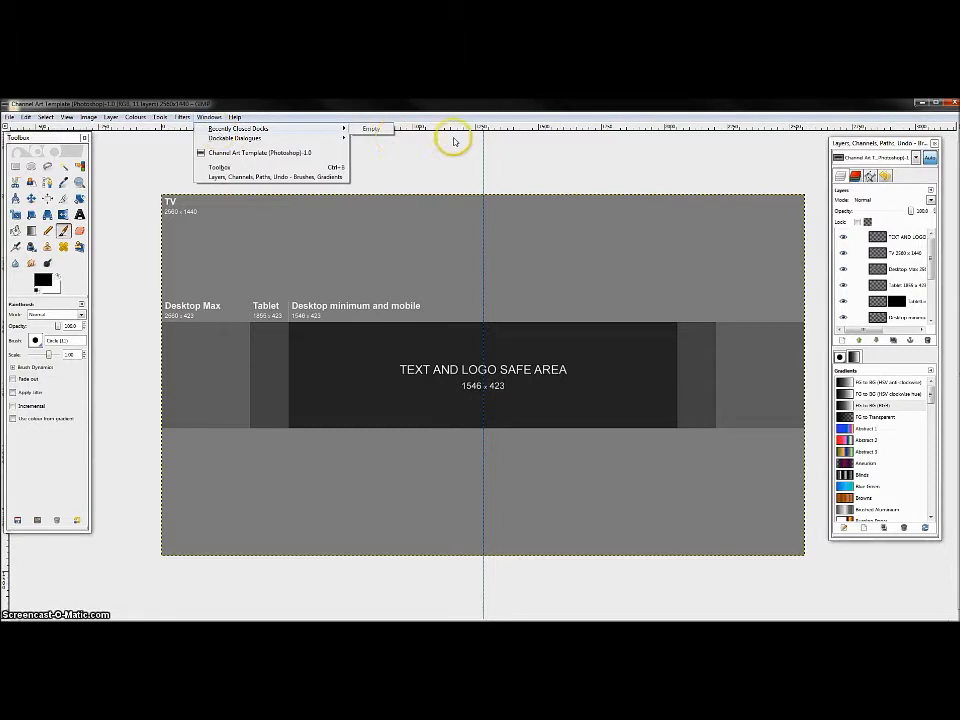
click(884, 146)
click(210, 117)
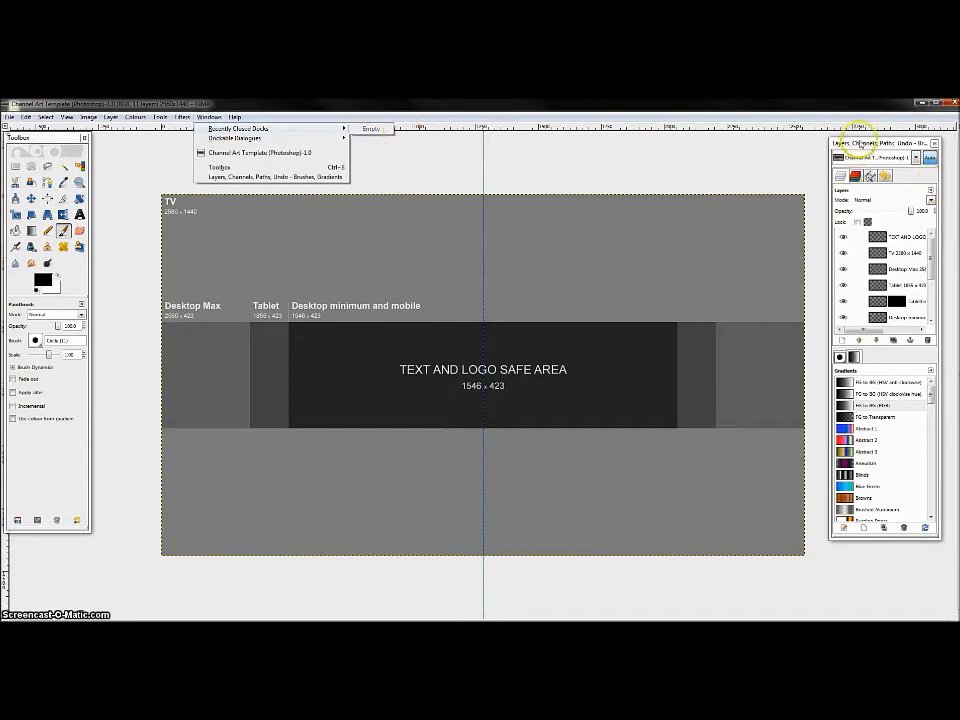
click(858, 147)
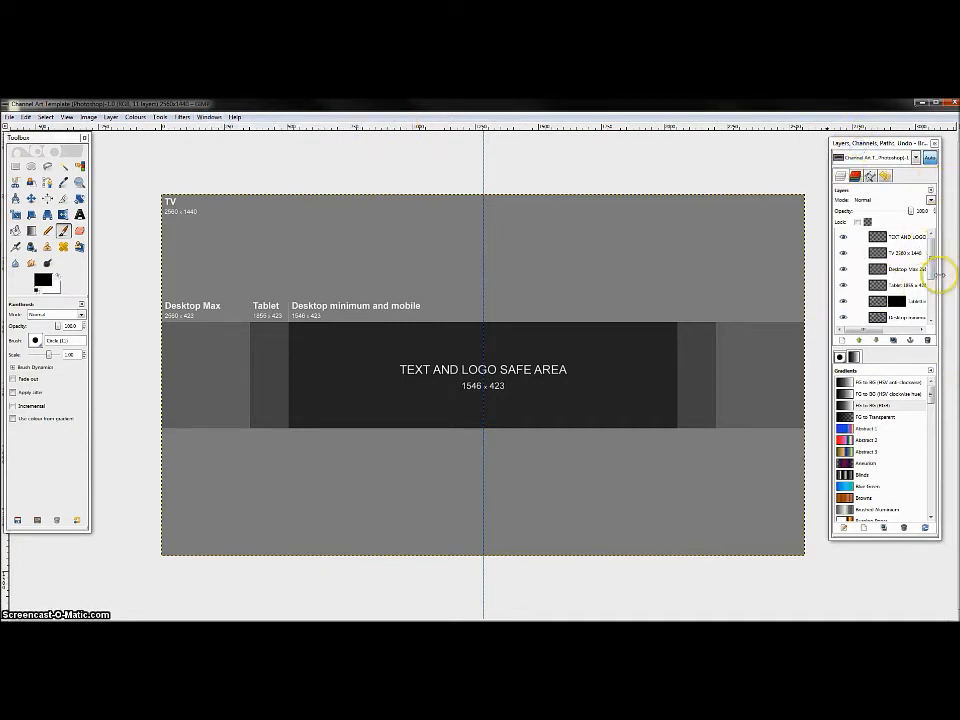
- Hide every text label and size guide layer above the YOUR ART HERE layer
mouse_move(930, 264)
mouse_down()
mouse_move(932, 305)
mouse_move(929, 252)
mouse_move(929, 312)
mouse_move(927, 256)
mouse_up()
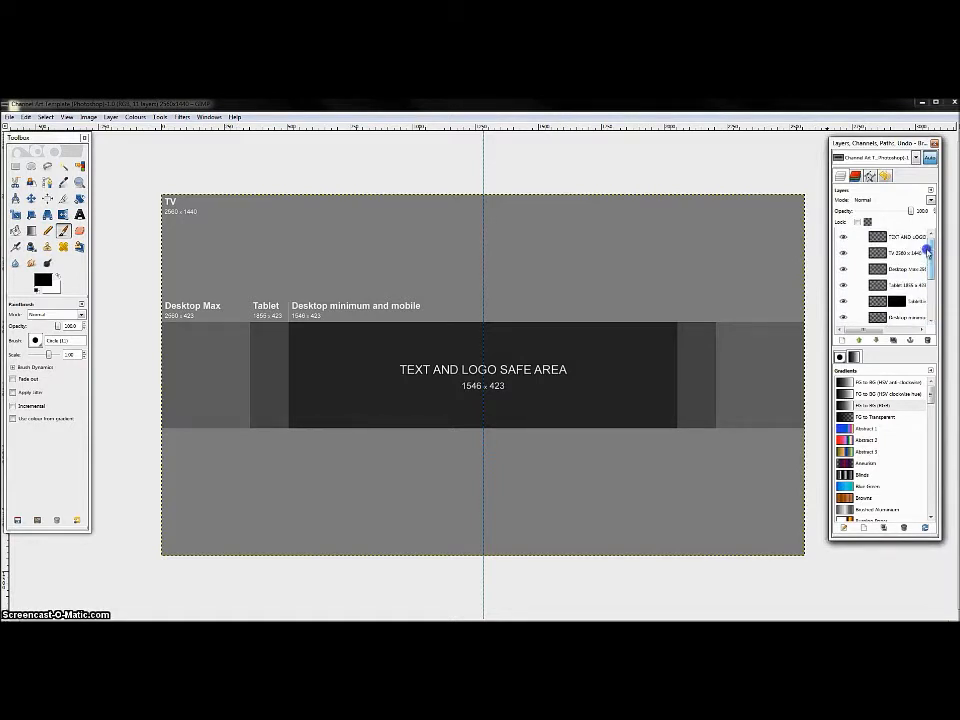
click(843, 237)
click(843, 270)
click(843, 317)
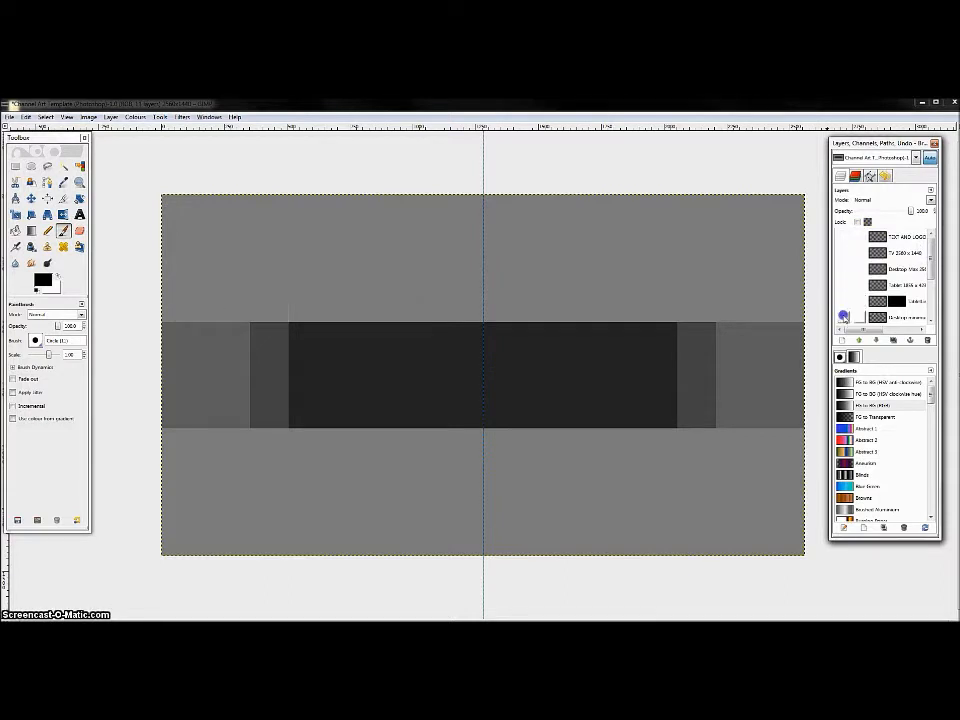
drag(931, 262, 929, 311)
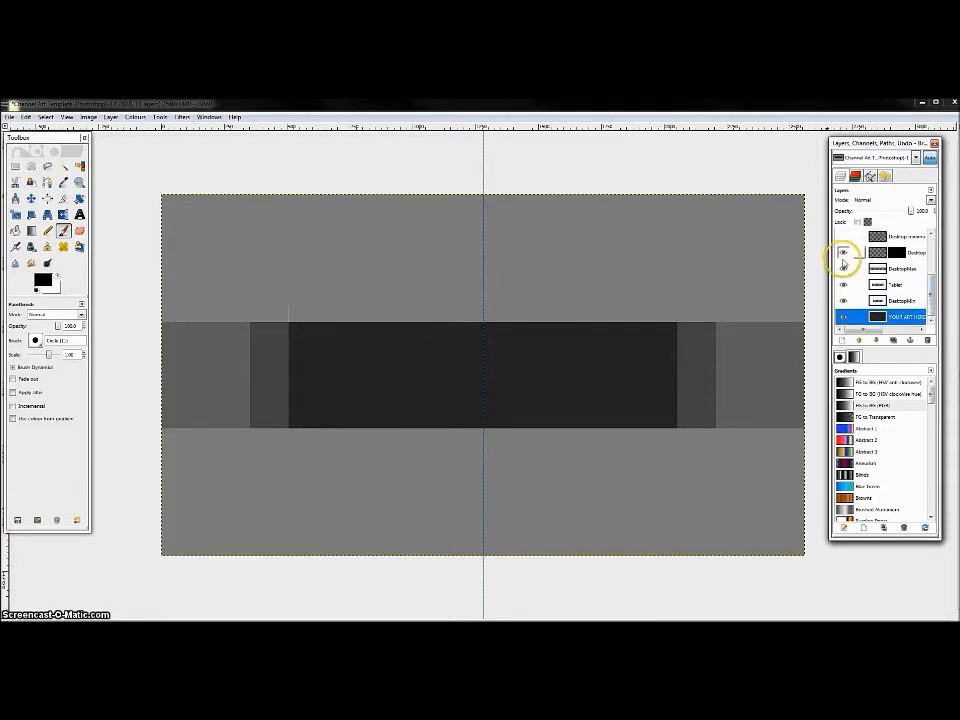
click(843, 269)
click(843, 285)
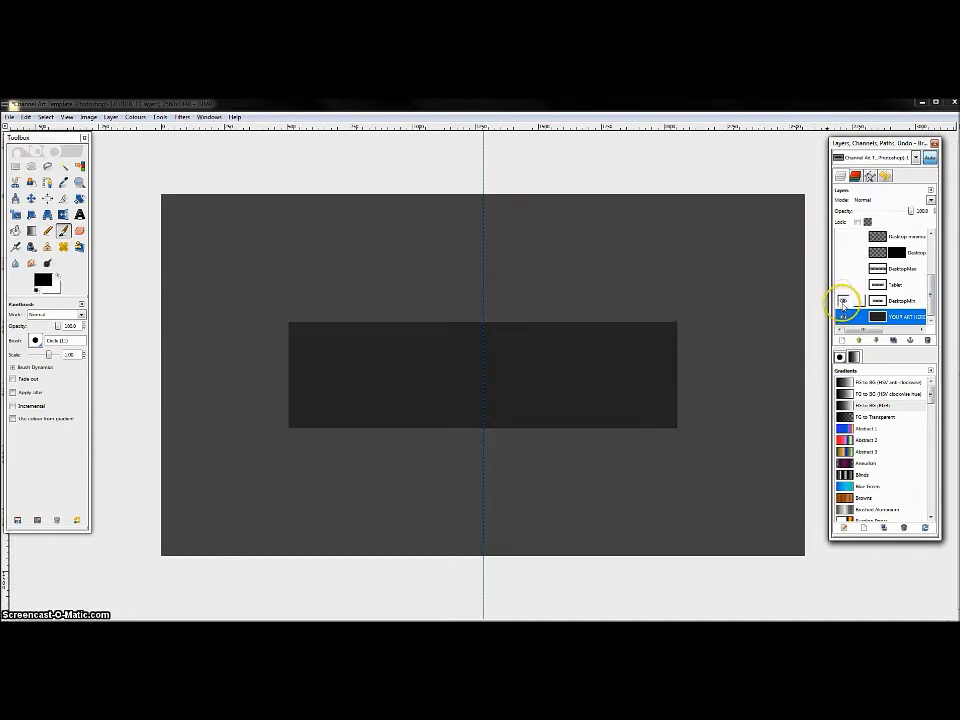
click(843, 301)
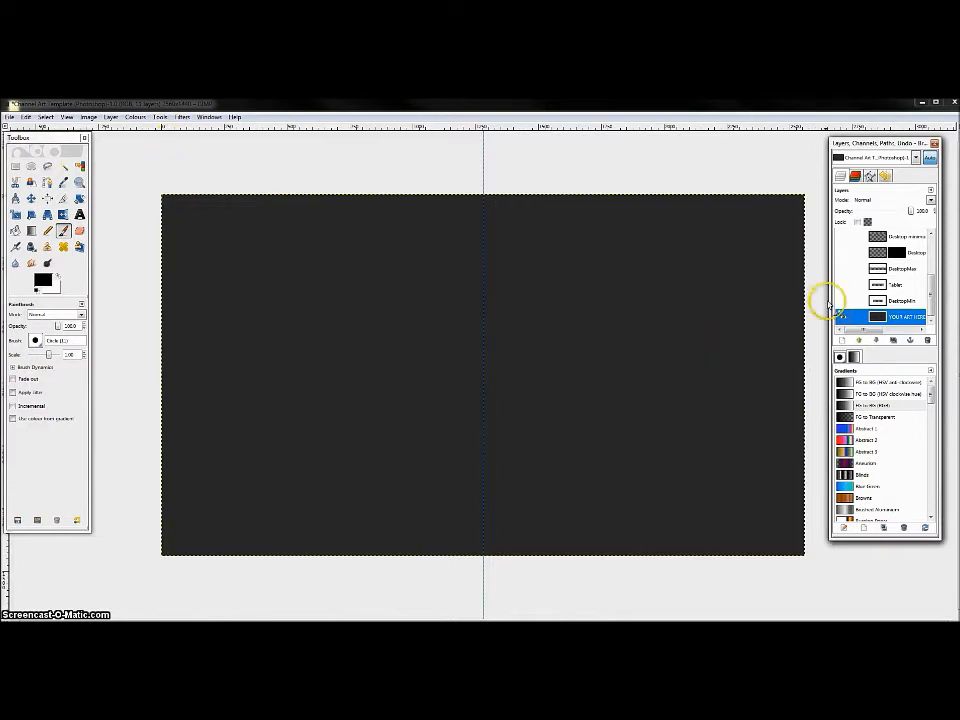
- Show the DesktopMin, Tablet and DesktopMax area layers again, one after another
click(843, 300)
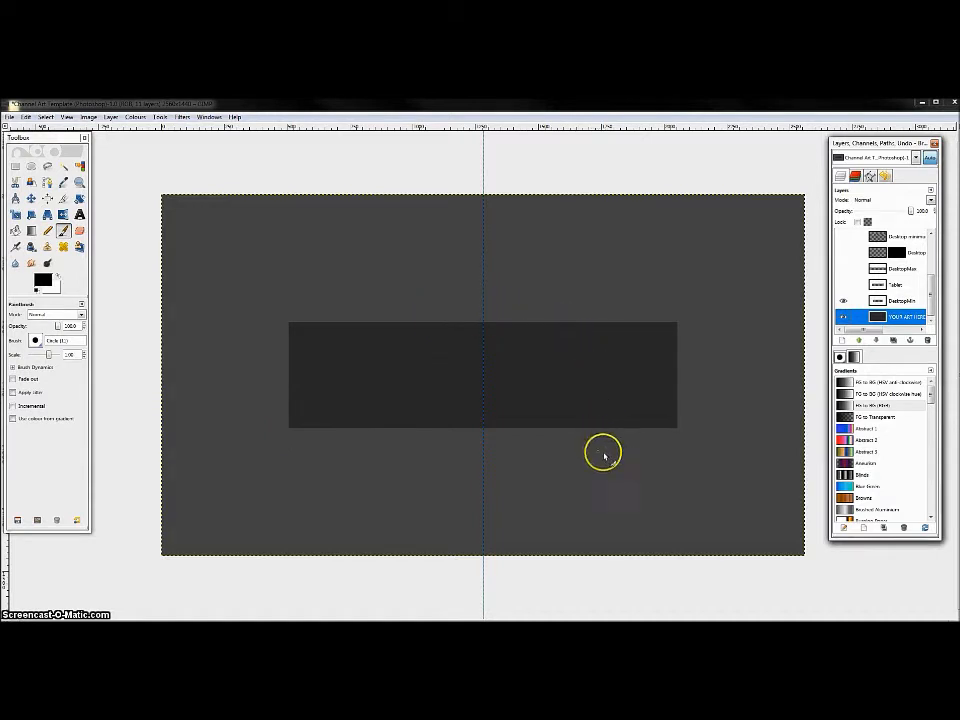
click(843, 284)
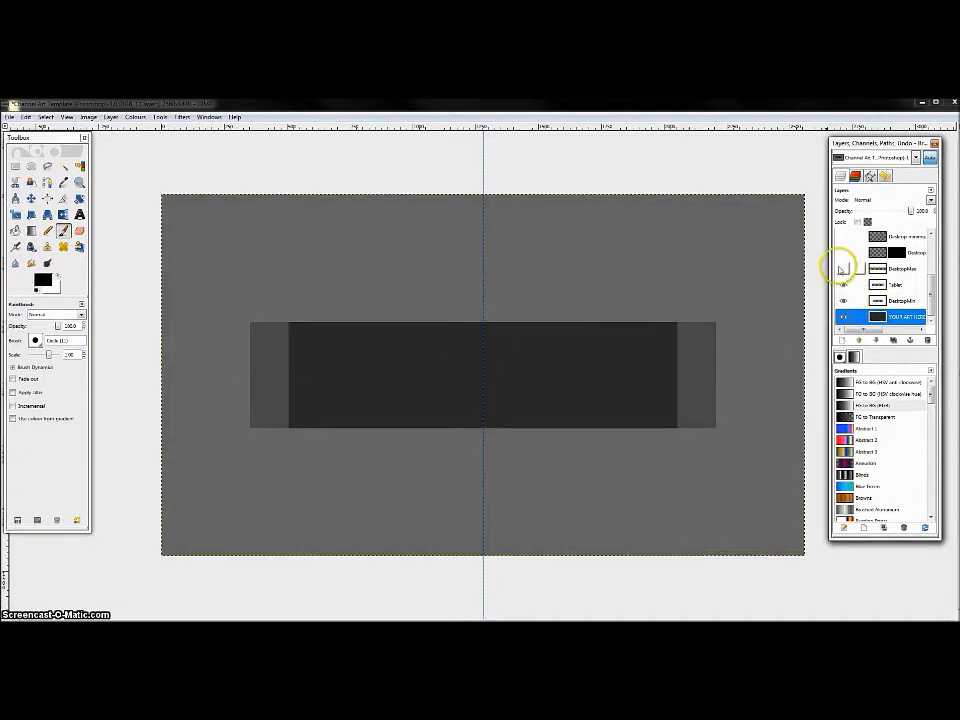
click(843, 268)
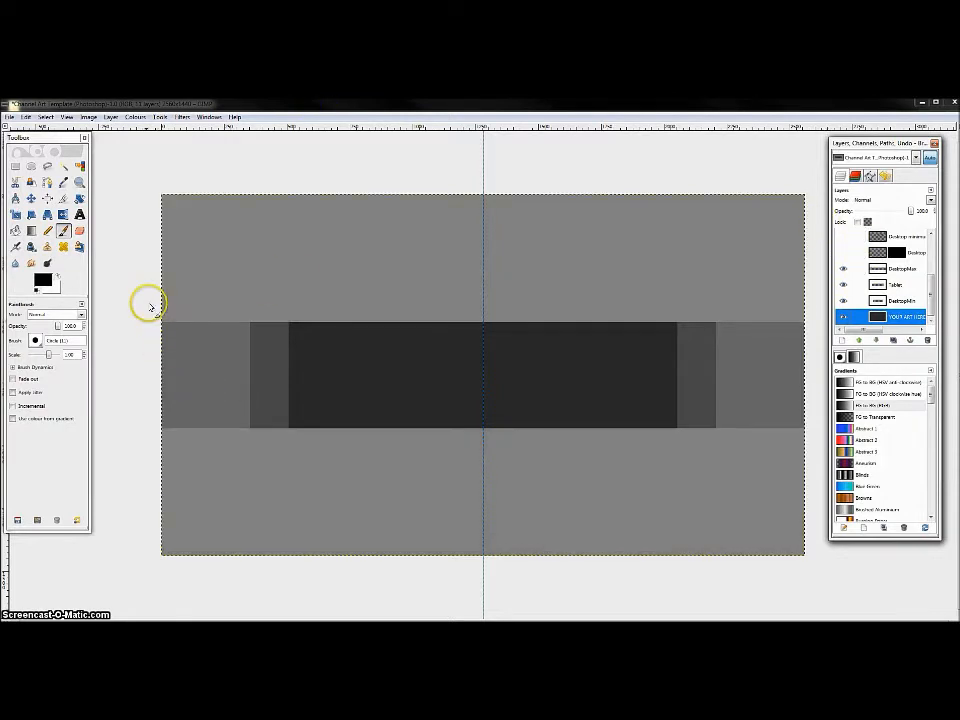
- Make the label and line layers visible again for desktop minimum, tablet, desktop max, TV and the text and logo safe area
click(843, 236)
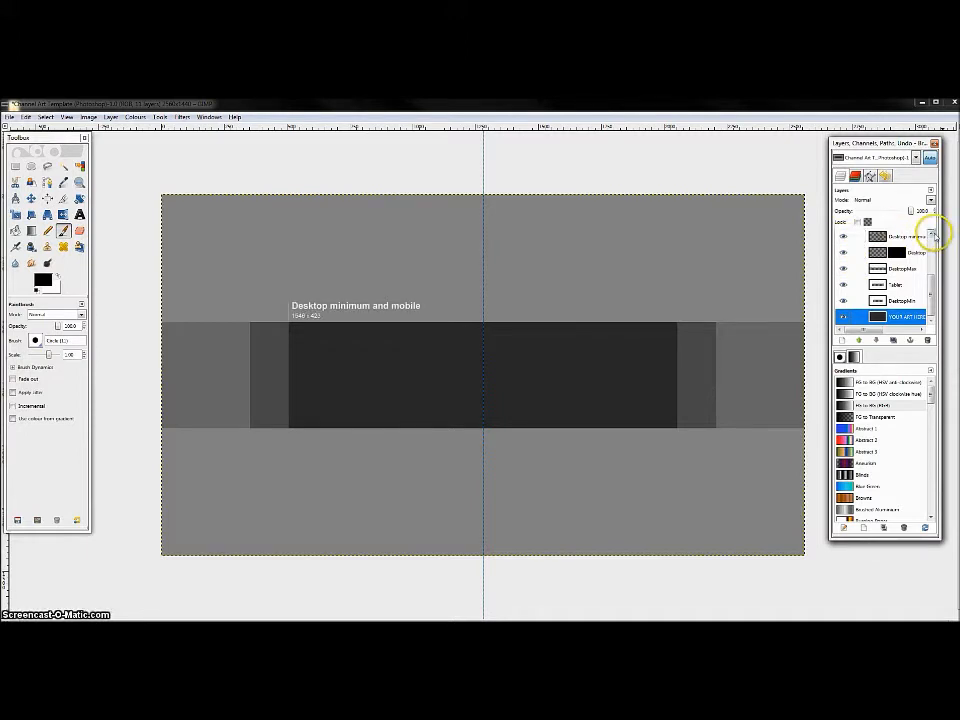
click(933, 233)
click(855, 240)
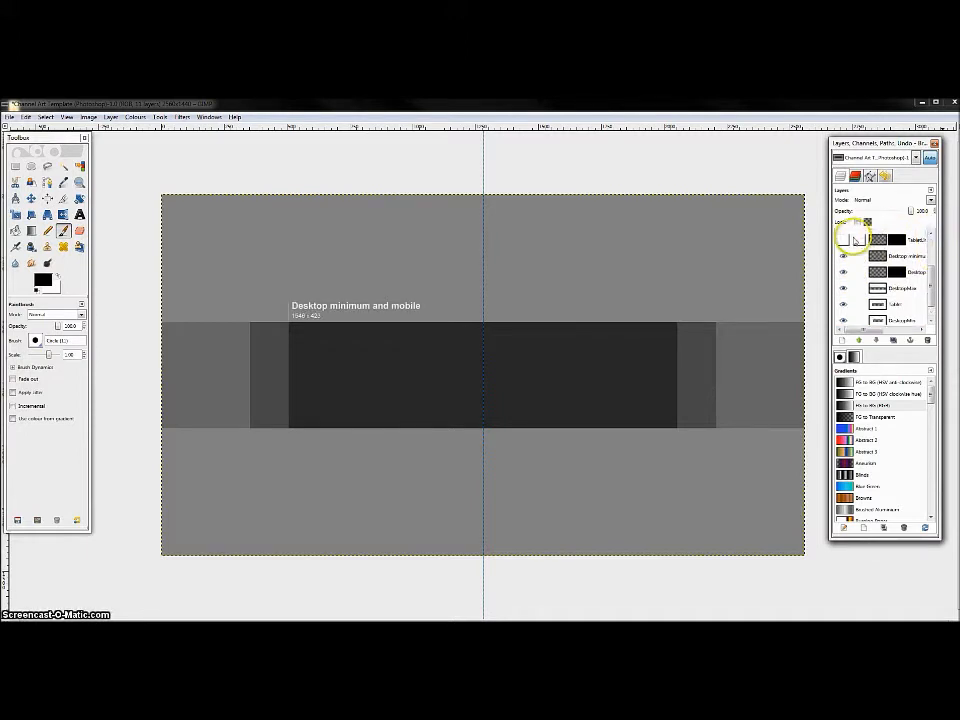
click(932, 236)
click(845, 245)
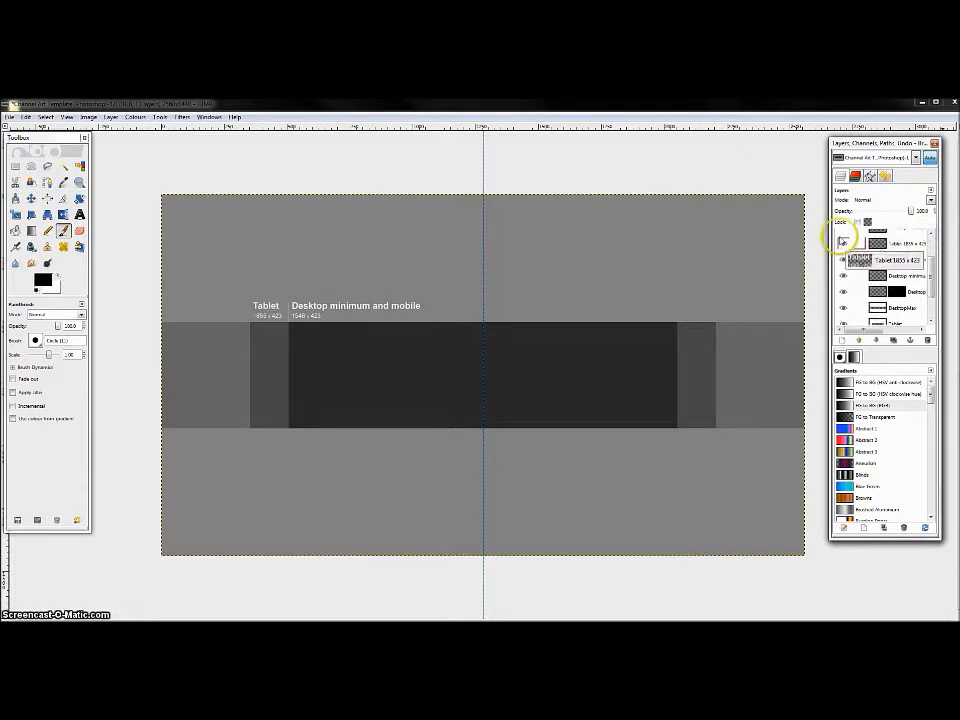
click(932, 233)
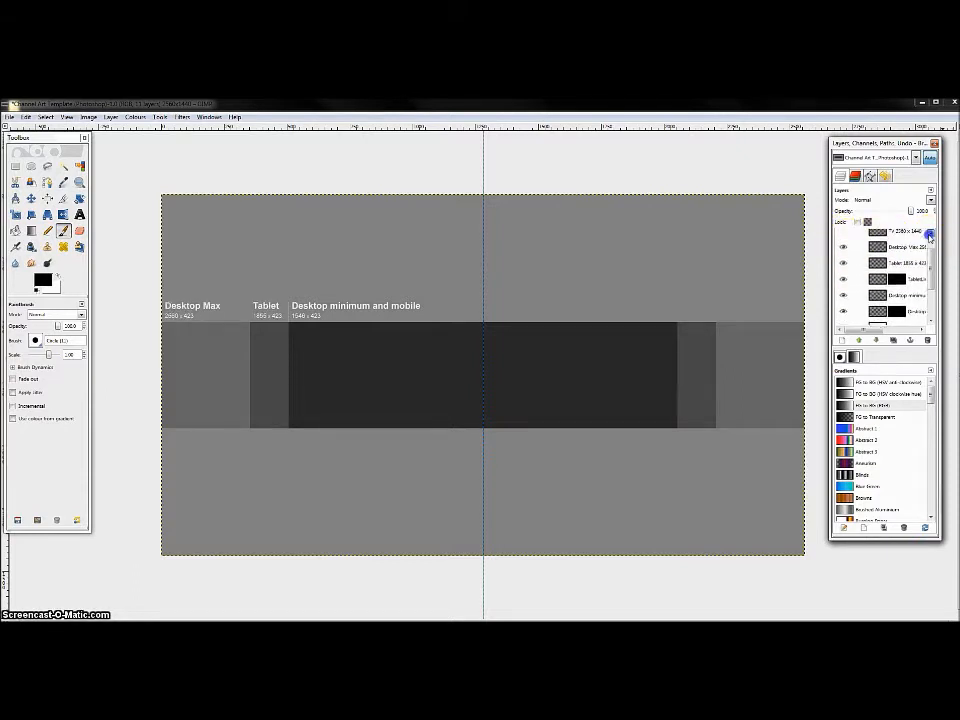
click(847, 253)
click(843, 237)
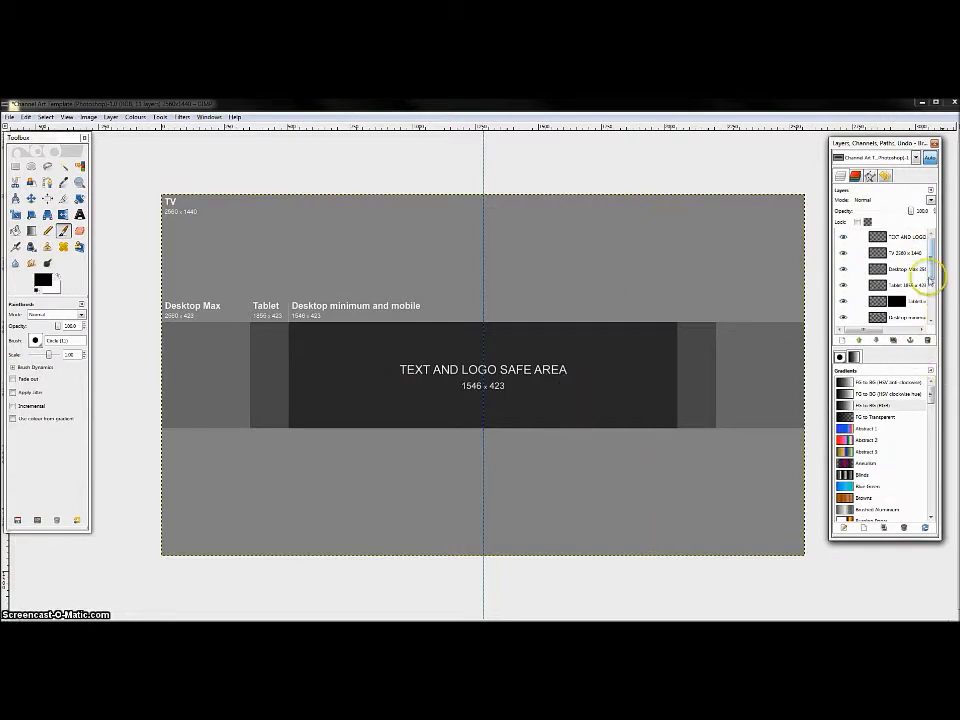
- Add a transparent 2560 x 1440 px layer named "brighton pic" directly above the YOUR ART HERE layer
drag(931, 256, 938, 290)
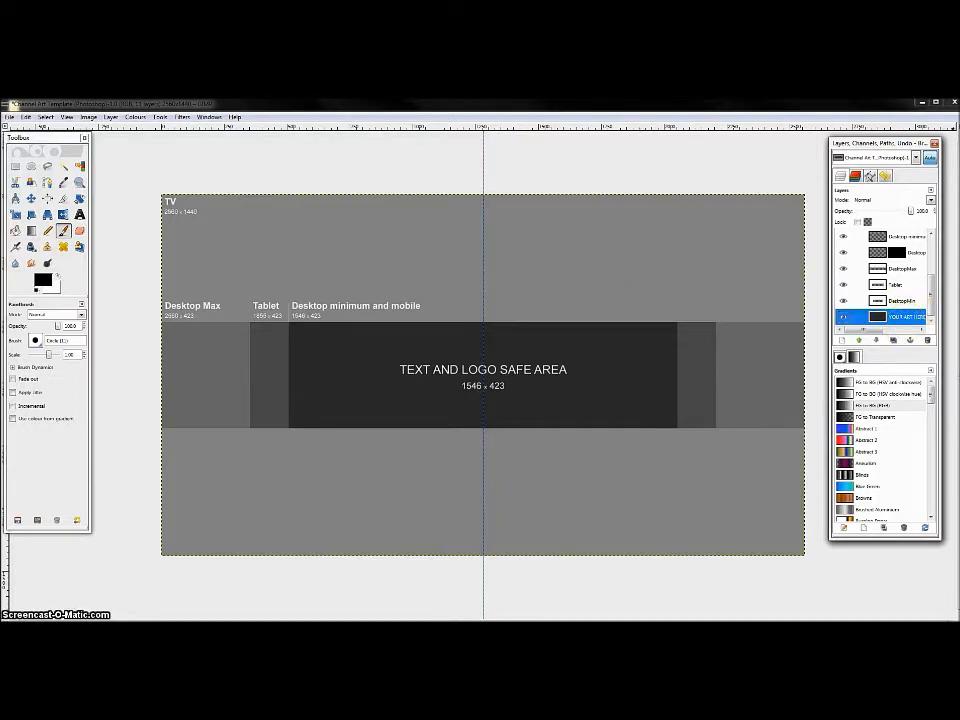
click(110, 117)
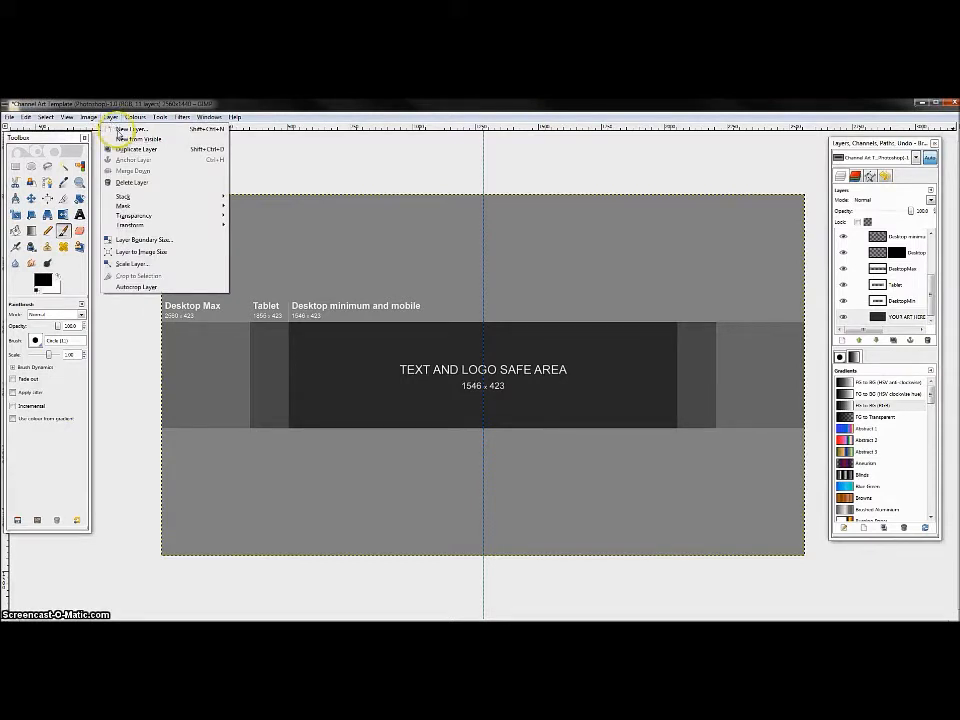
click(118, 130)
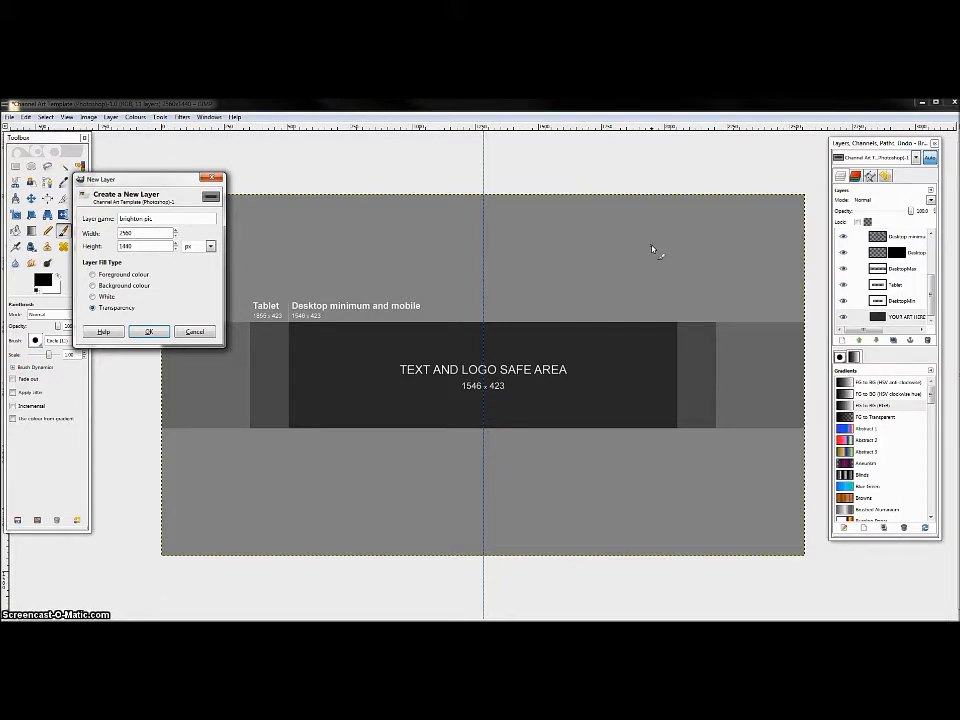
click(148, 332)
drag(930, 285, 931, 298)
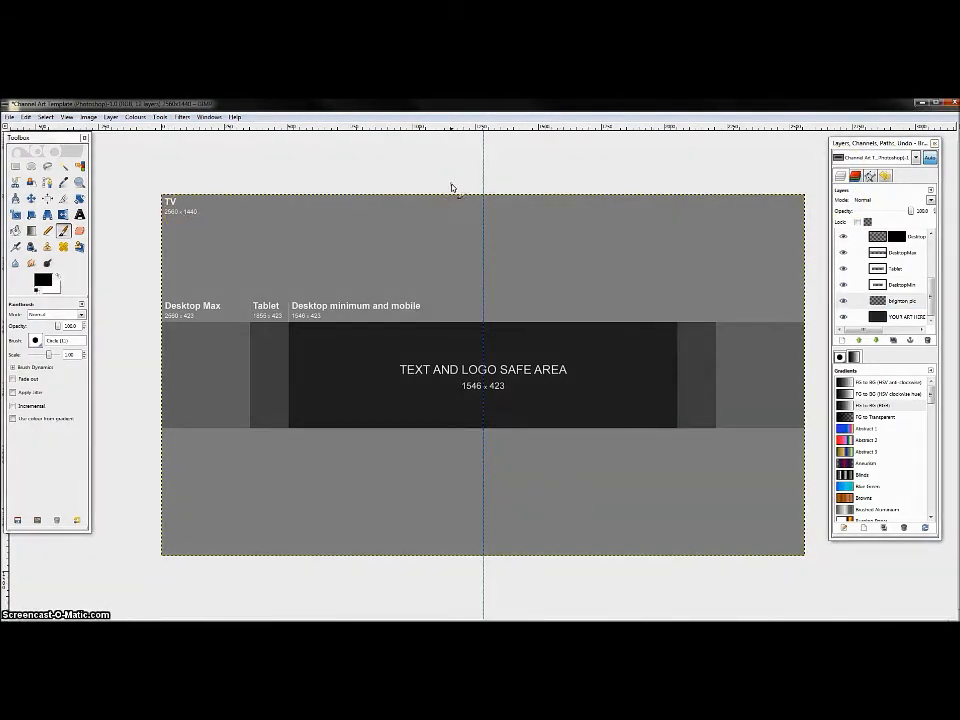
- Browse to the images folder inside banner tute for a picture to open and generate a preview of graffiti.jpg
click(11, 117)
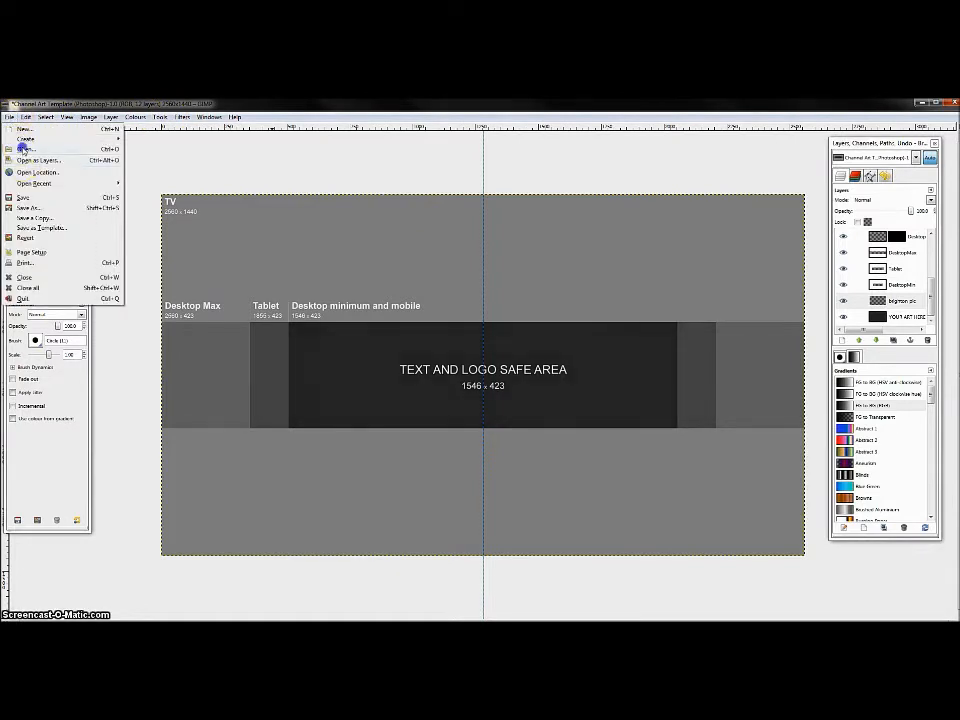
click(22, 149)
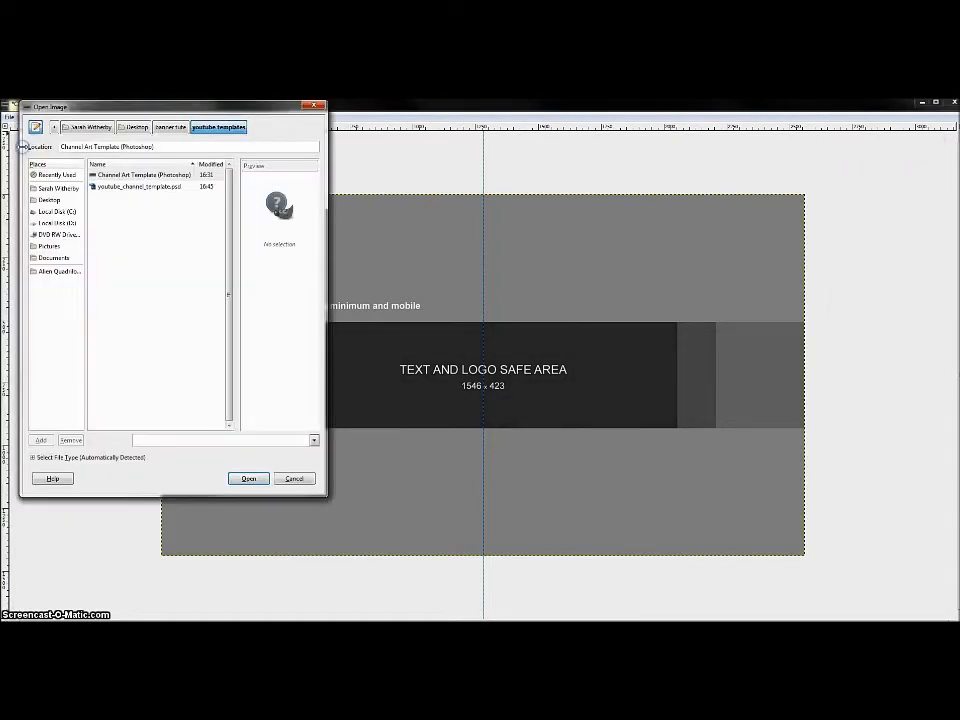
click(170, 128)
double_click(107, 175)
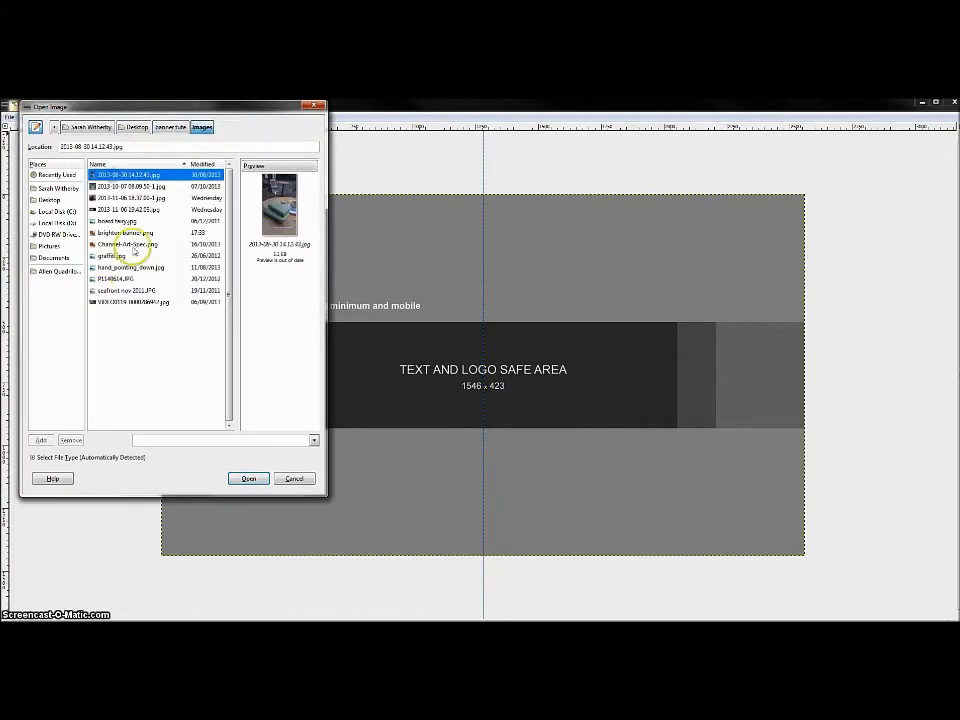
click(112, 256)
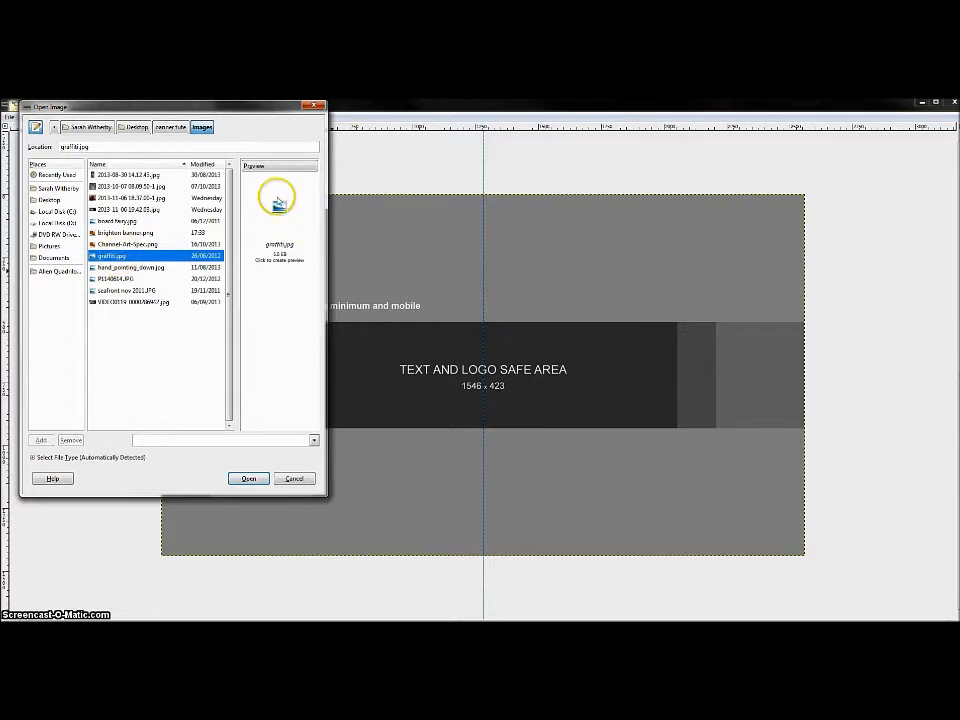
click(279, 205)
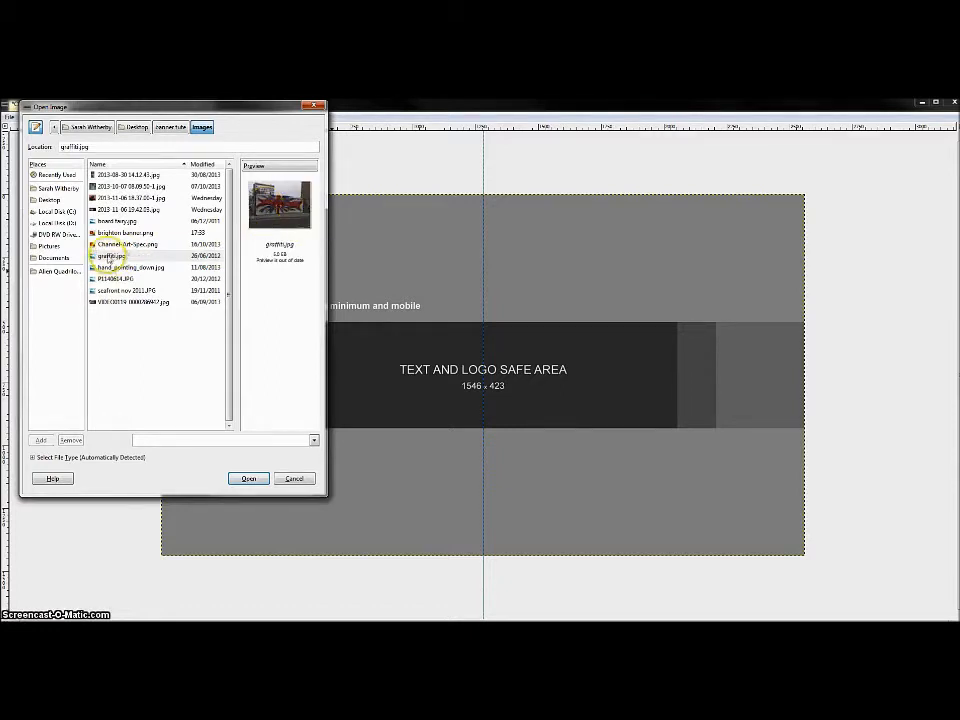
- Preview hand_pointing_down.jpg, seafront nov 2011.JPG, P1140614.JPG and board fairy.jpg as alternative pictures
click(115, 267)
click(277, 206)
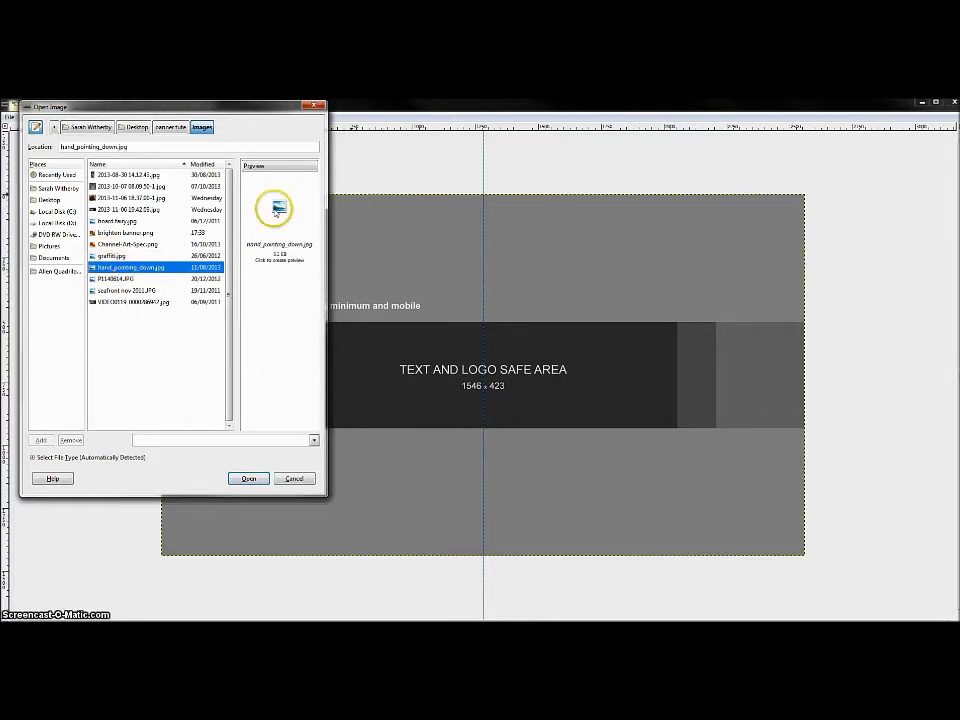
click(140, 290)
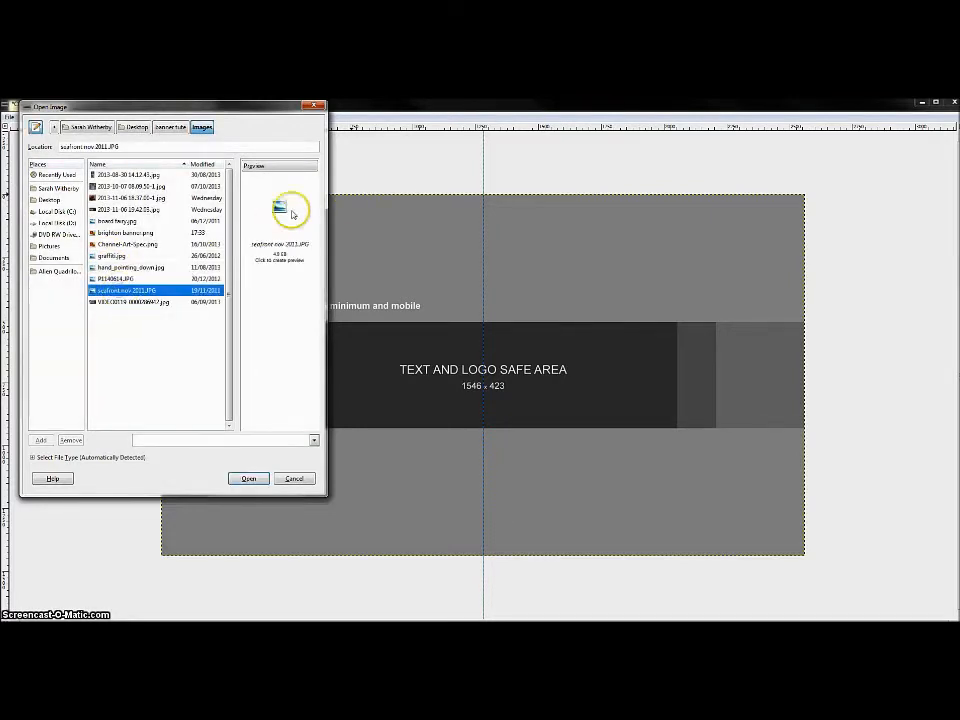
click(272, 204)
click(118, 279)
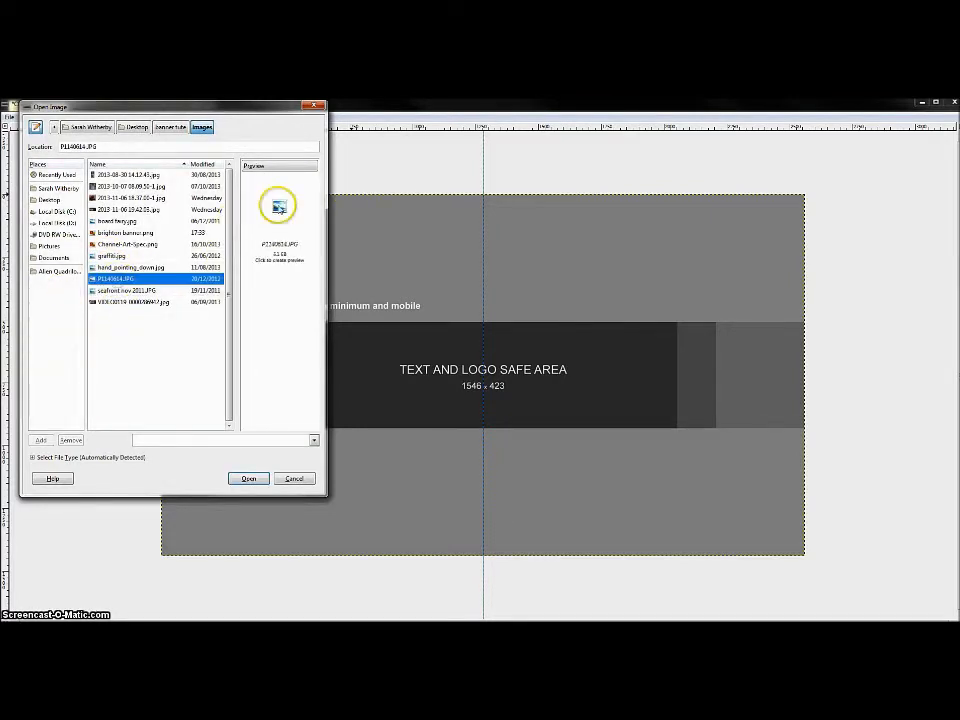
click(278, 206)
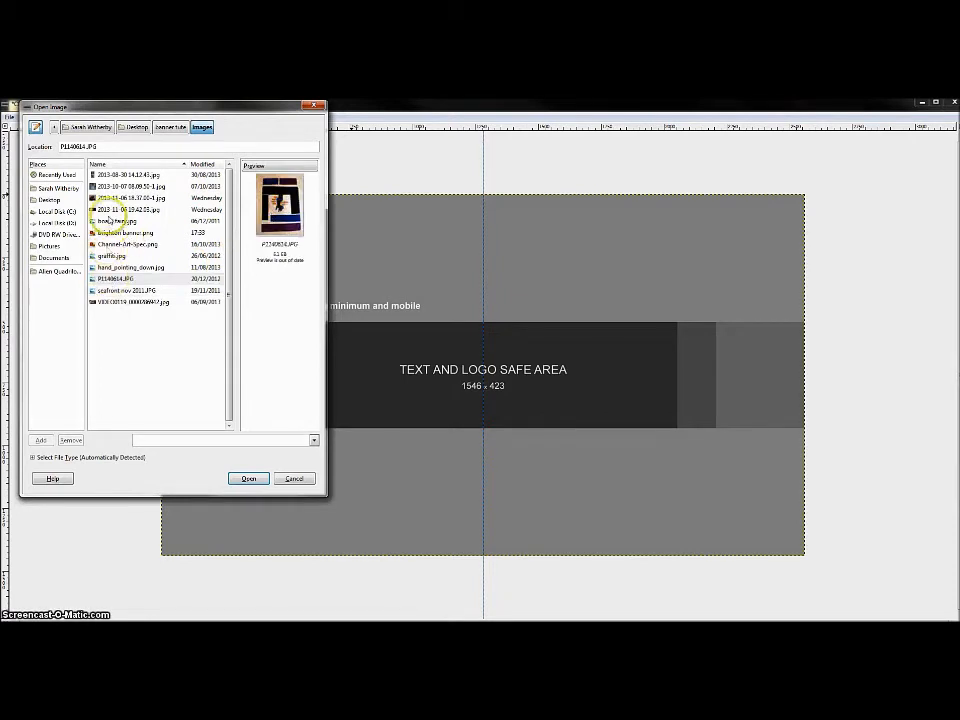
click(112, 221)
click(282, 205)
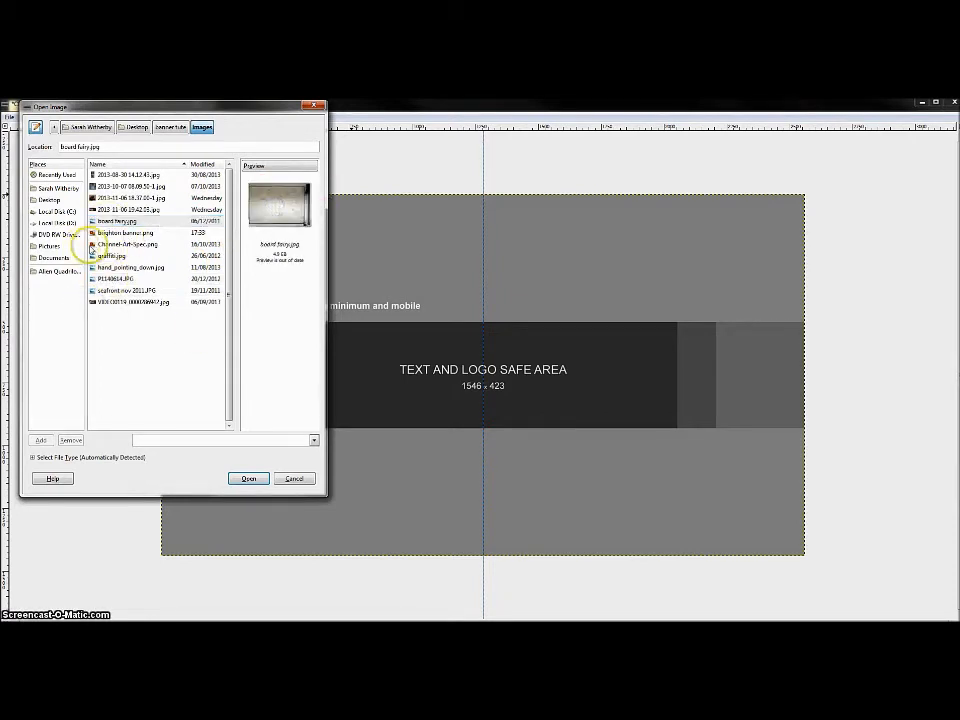
- Open graffiti.jpg in its own image window and place that window over the upper right part of the template
click(110, 257)
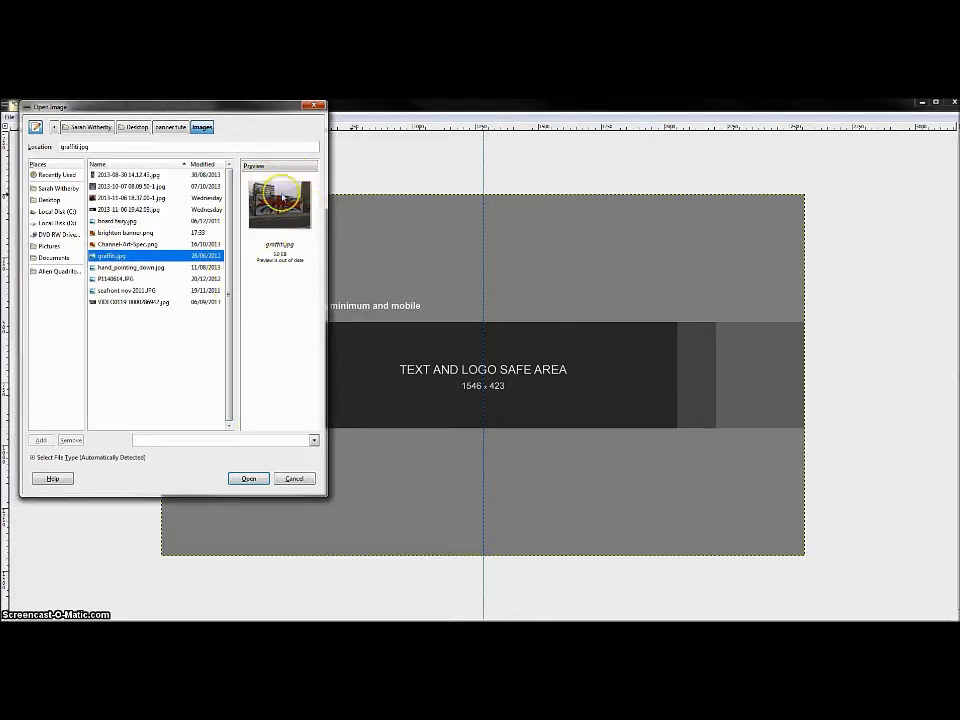
click(248, 480)
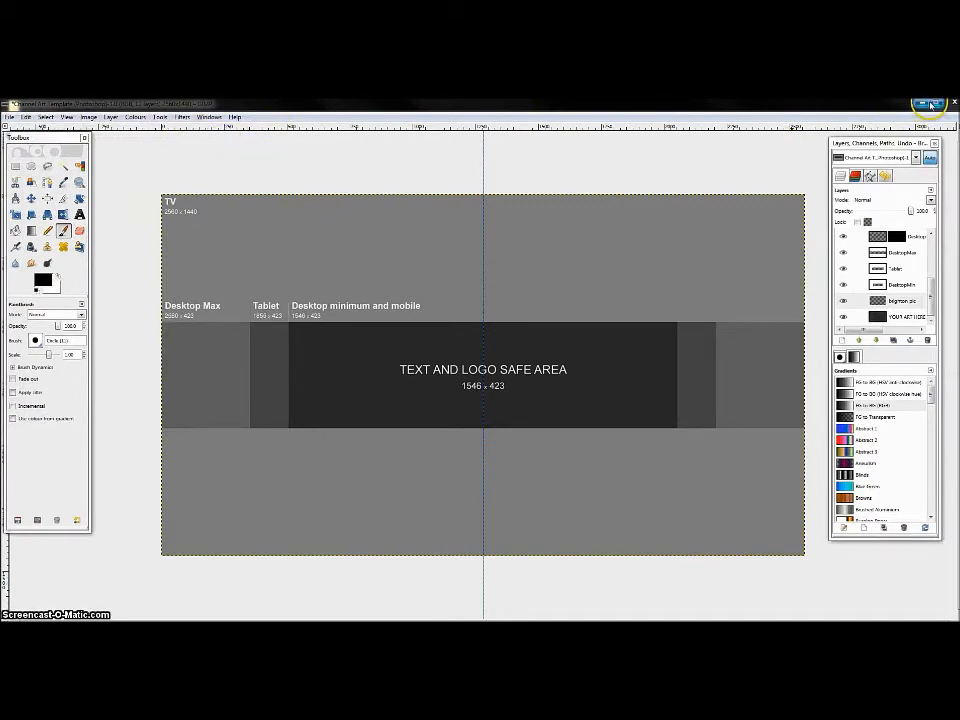
drag(741, 97, 784, 98)
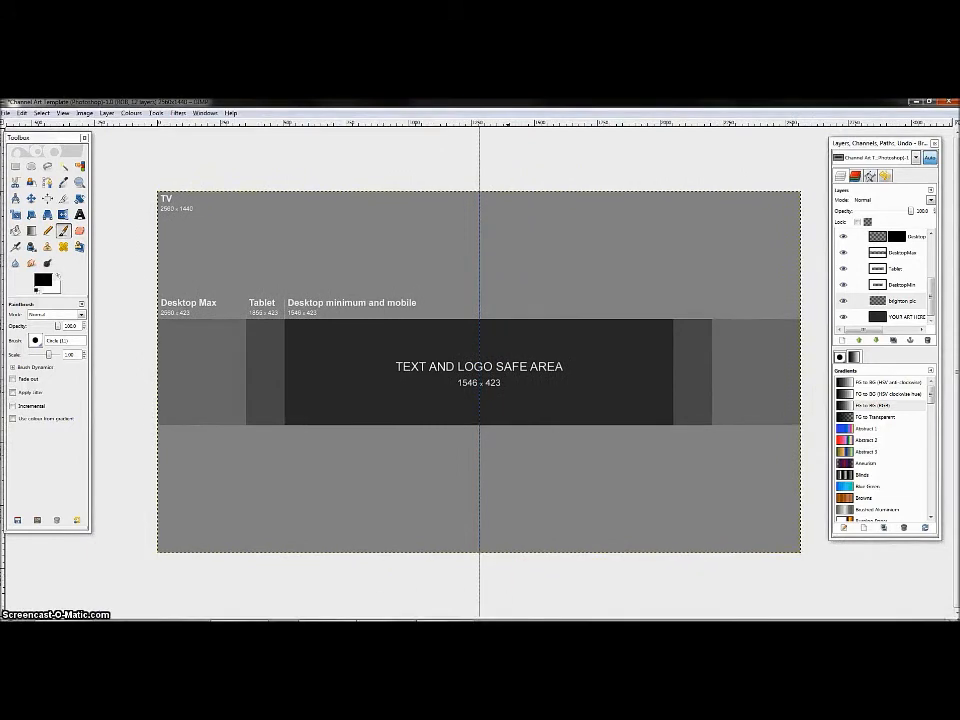
mouse_move(439, 600)
click(418, 578)
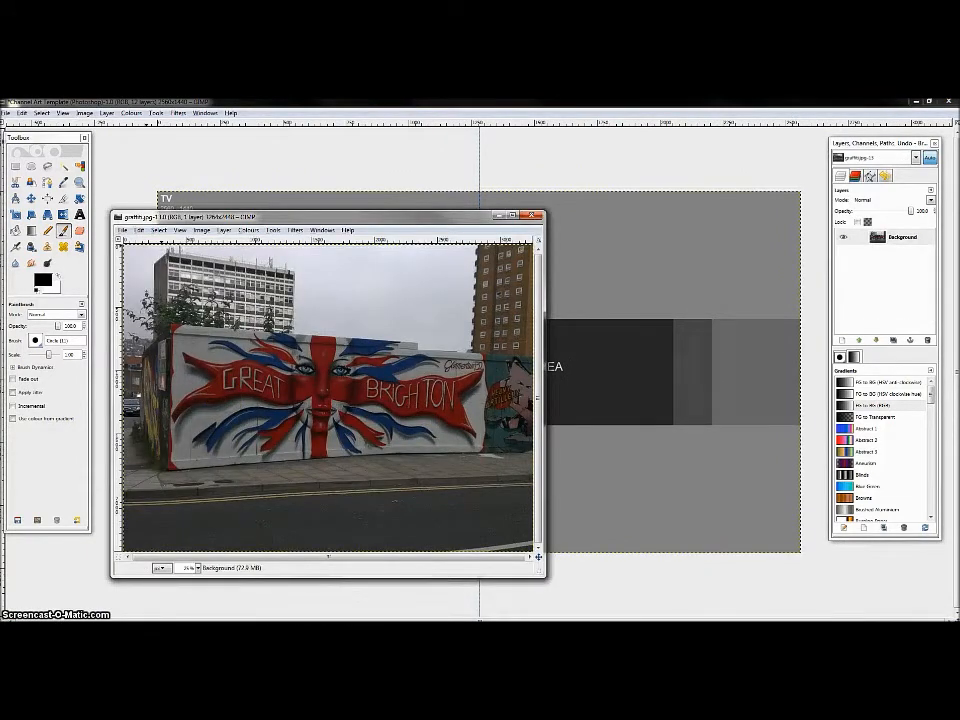
drag(230, 216, 509, 127)
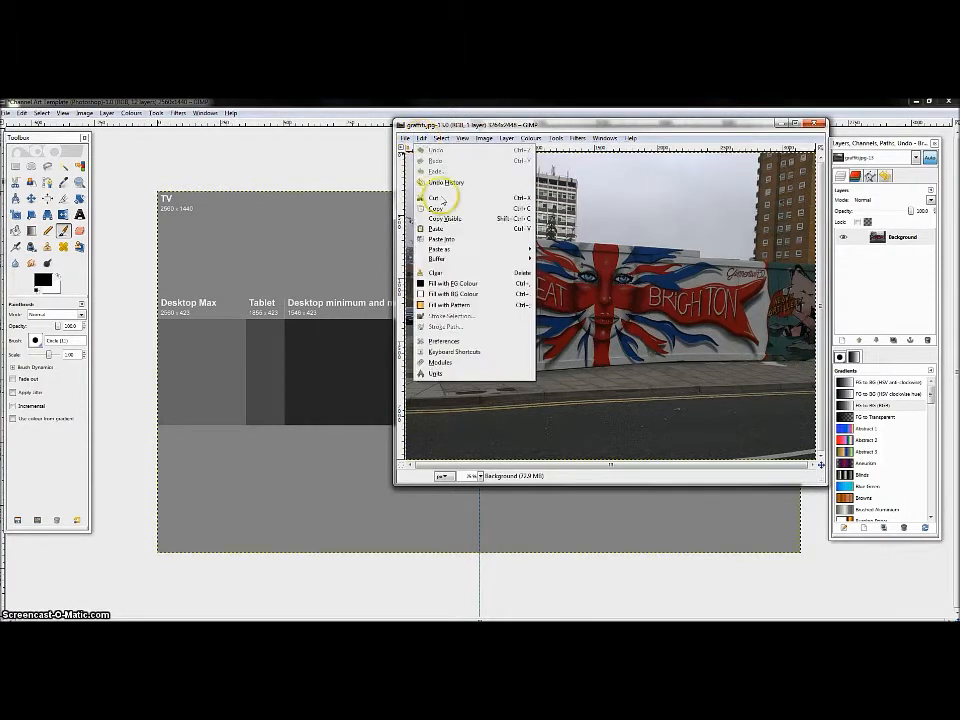
- Copy the whole graffiti picture, minimise its window and paste it into the brighton pic layer of the channel art template
click(440, 208)
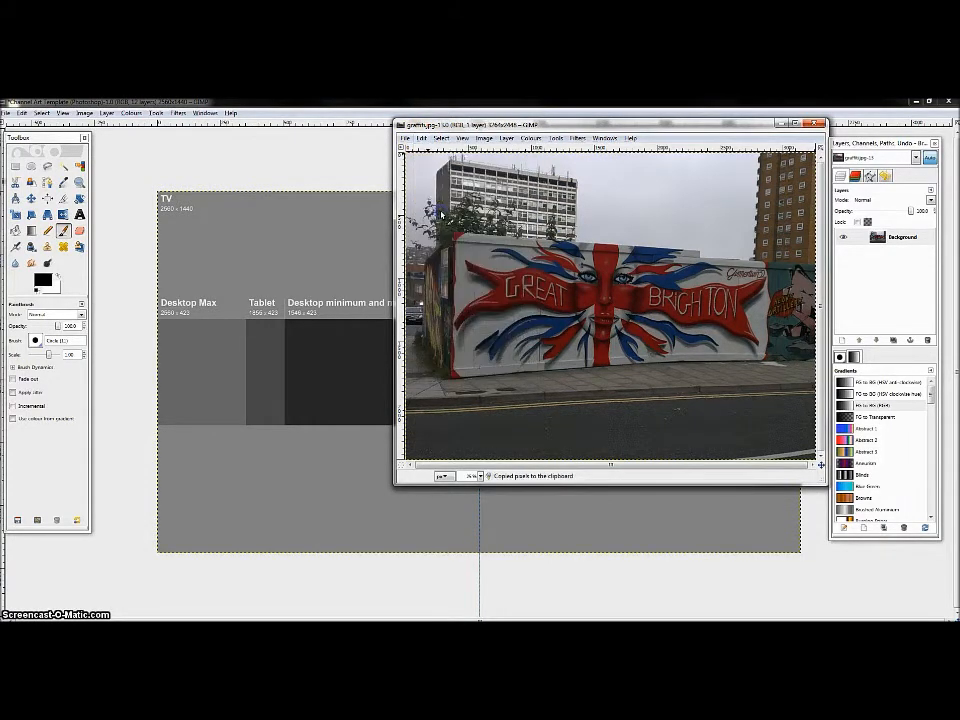
click(782, 123)
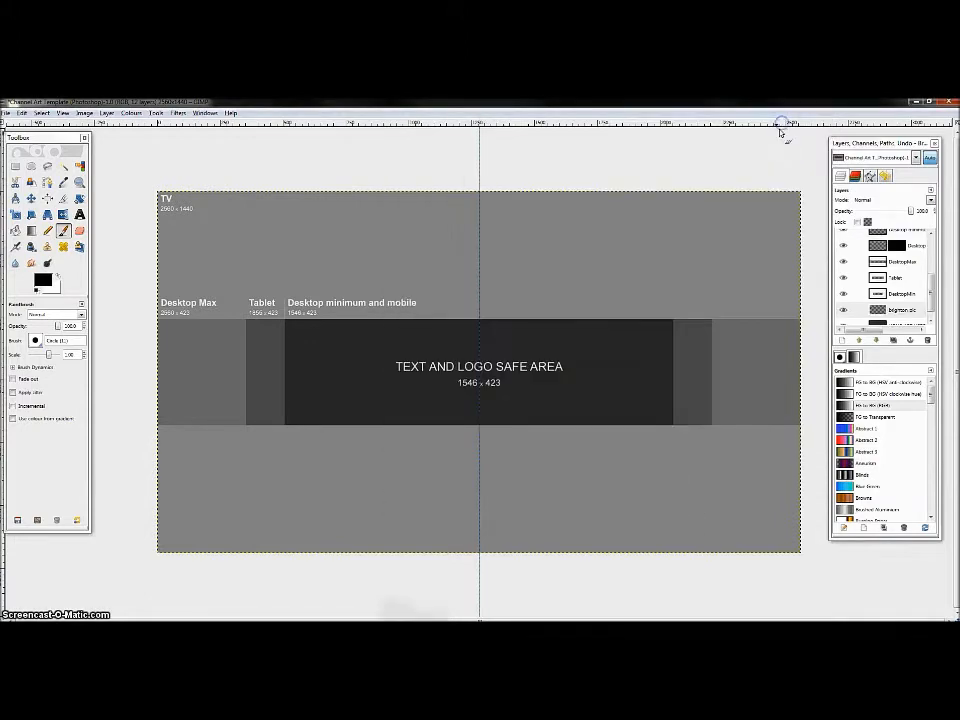
click(20, 113)
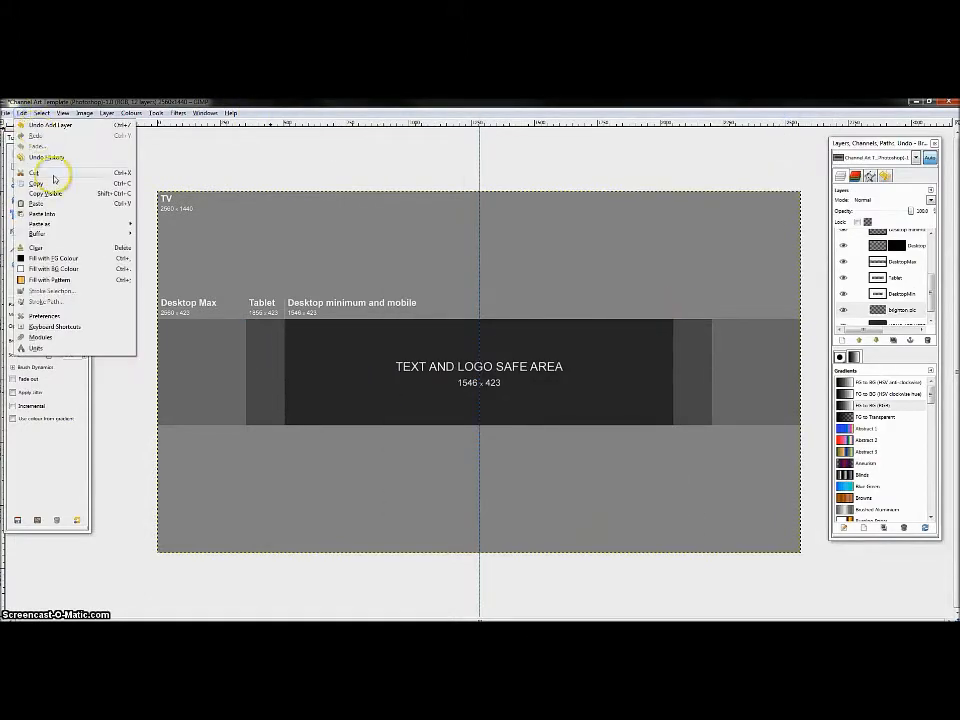
click(909, 312)
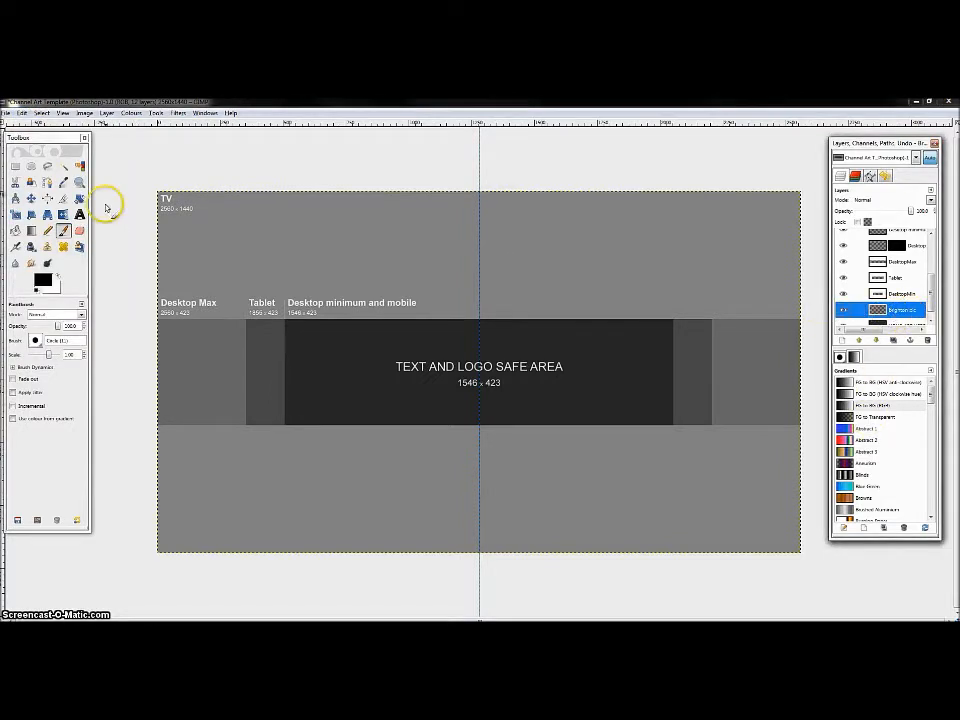
click(21, 112)
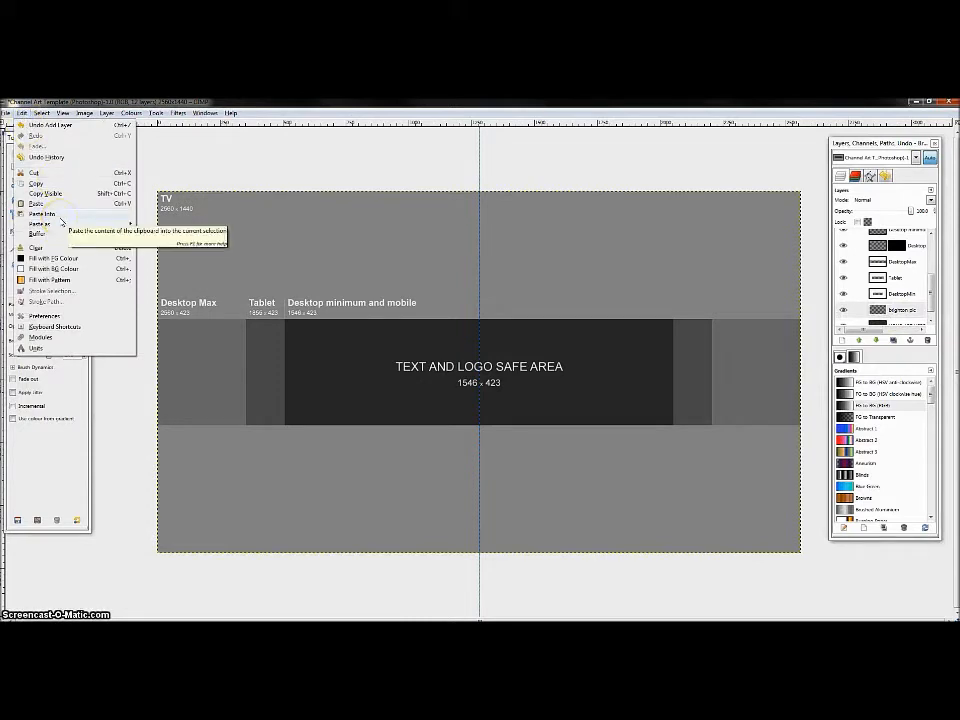
click(61, 221)
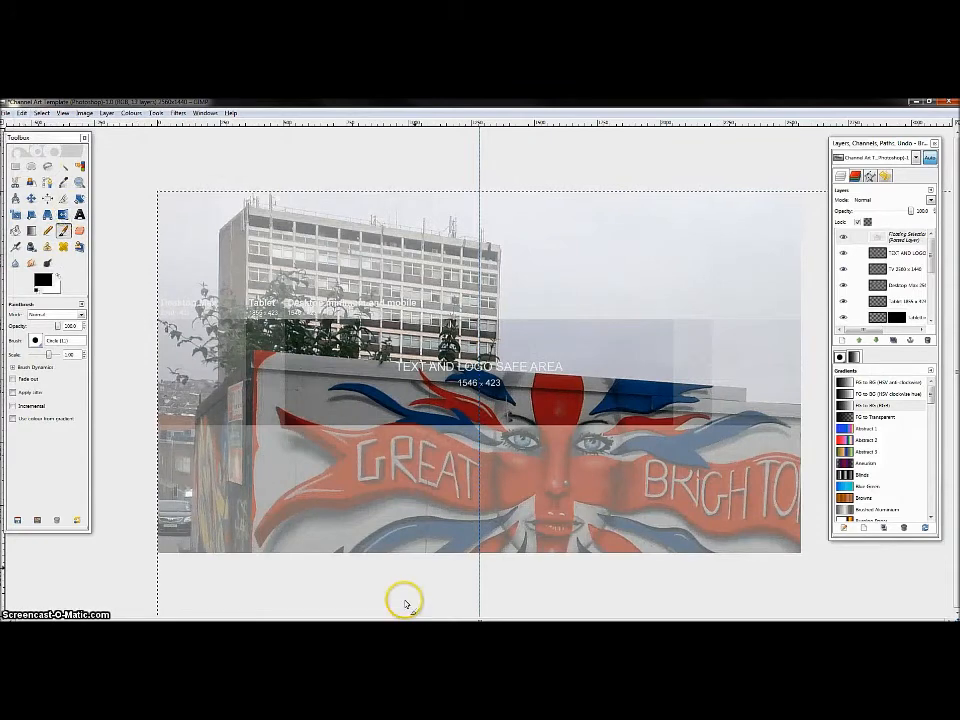
- Move the pasted picture so the mural's face and GREAT BRIGHTON lettering lie across the text and logo safe area
click(31, 198)
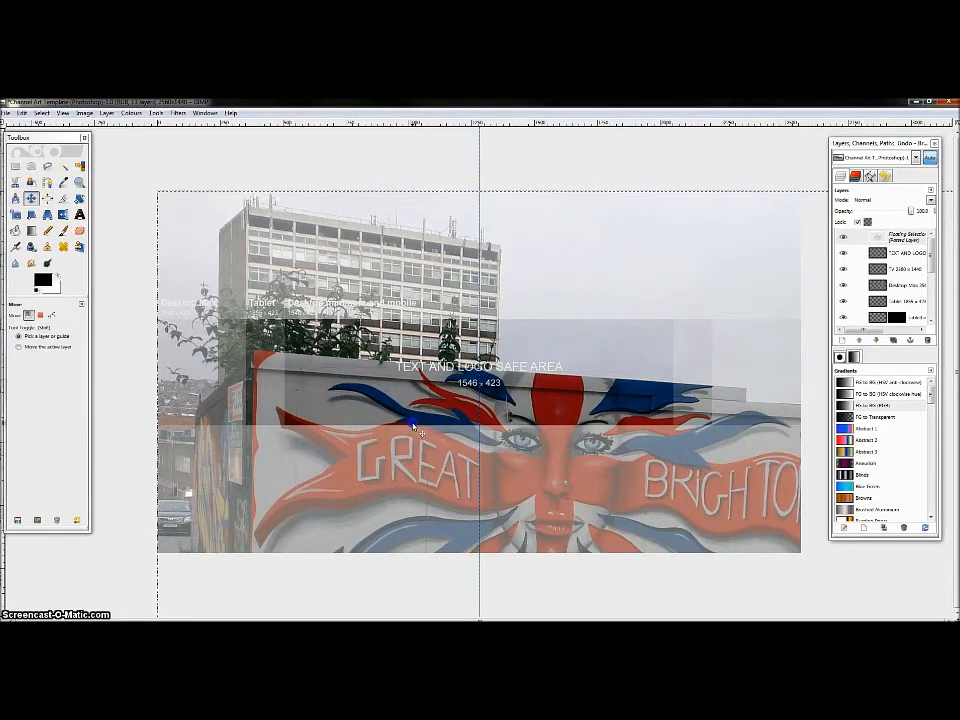
drag(412, 333, 416, 188)
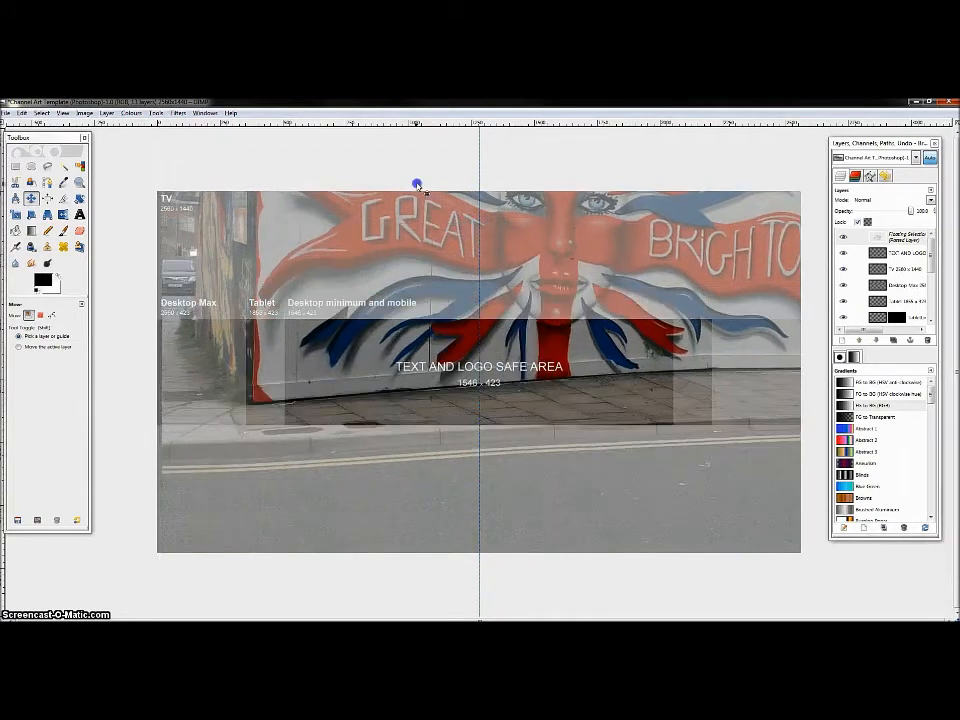
mouse_move(420, 284)
mouse_down()
mouse_move(419, 298)
mouse_move(368, 314)
mouse_up()
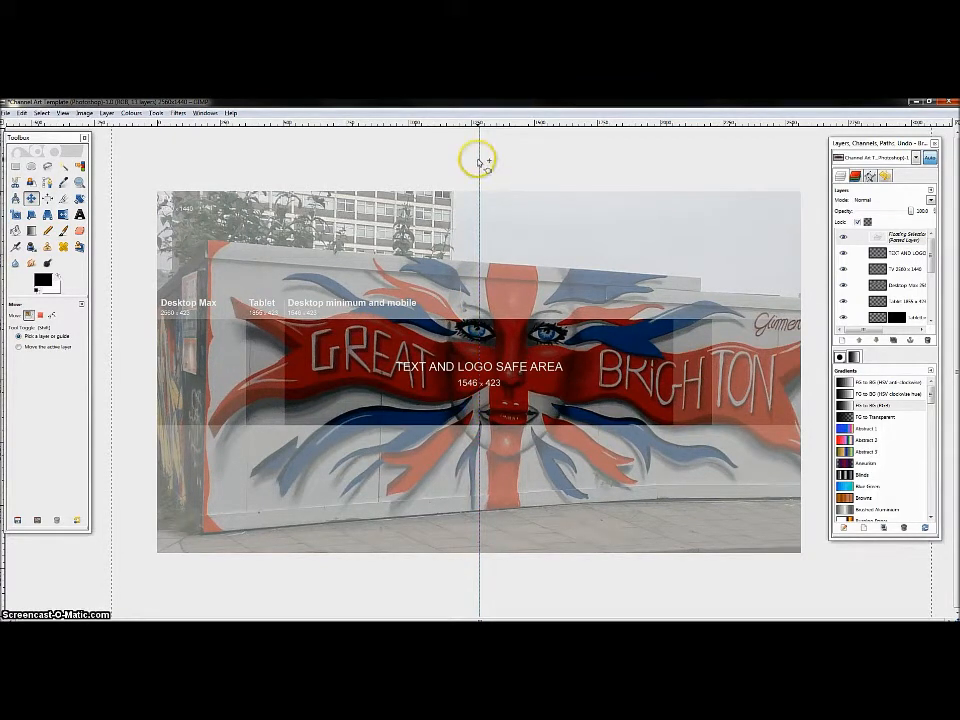
- Scale the pasted graffiti layer to 2560 x 1920 pixels with cubic interpolation
drag(932, 262, 932, 314)
click(914, 300)
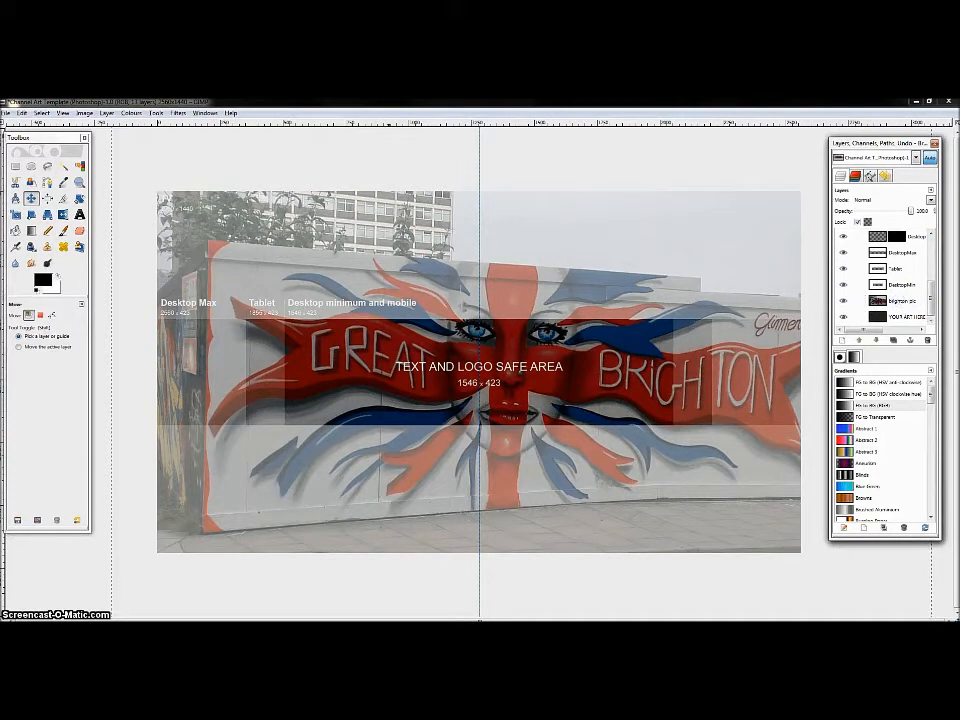
click(106, 113)
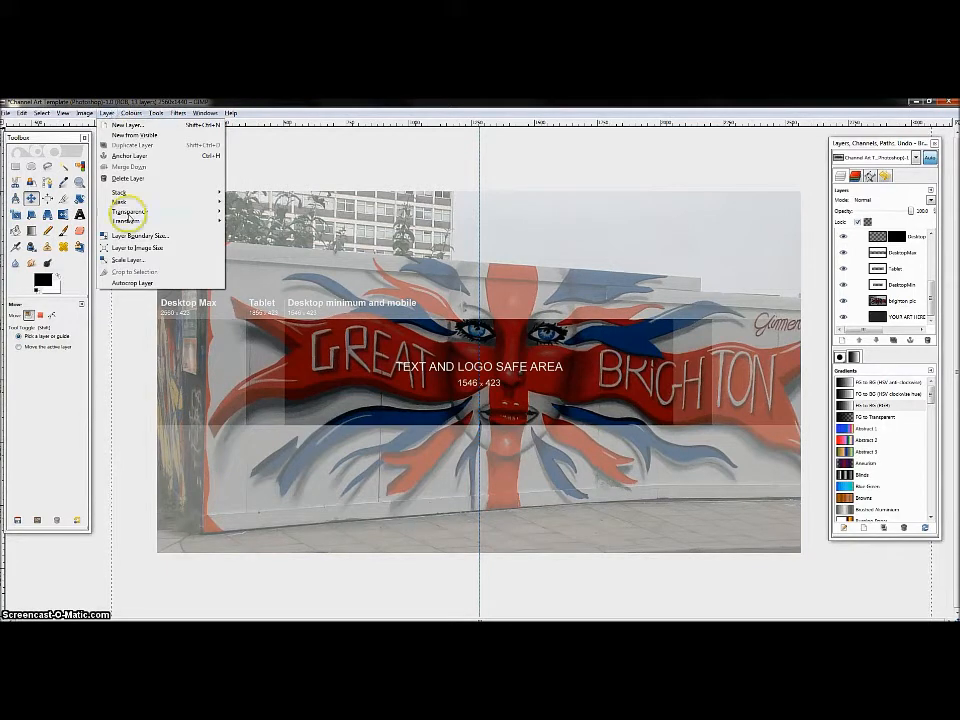
click(131, 260)
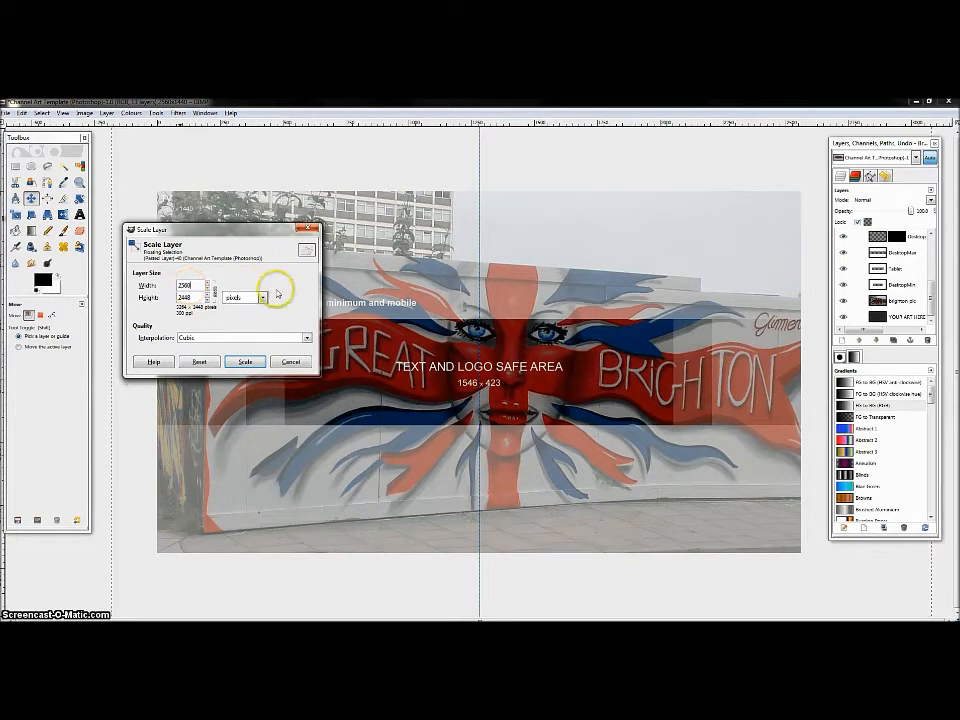
click(284, 339)
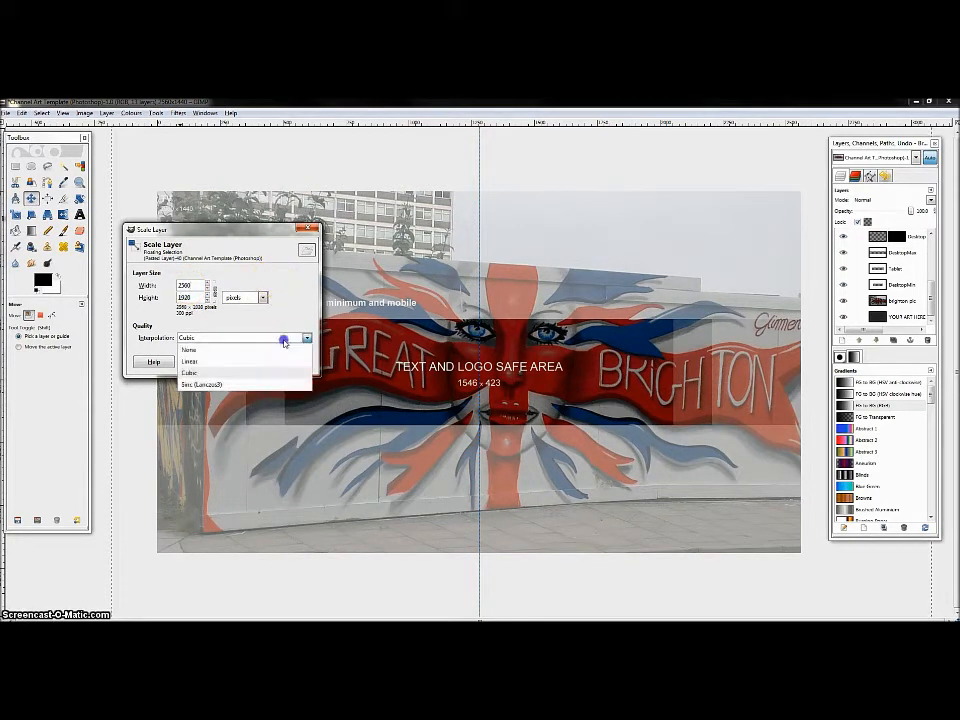
click(284, 325)
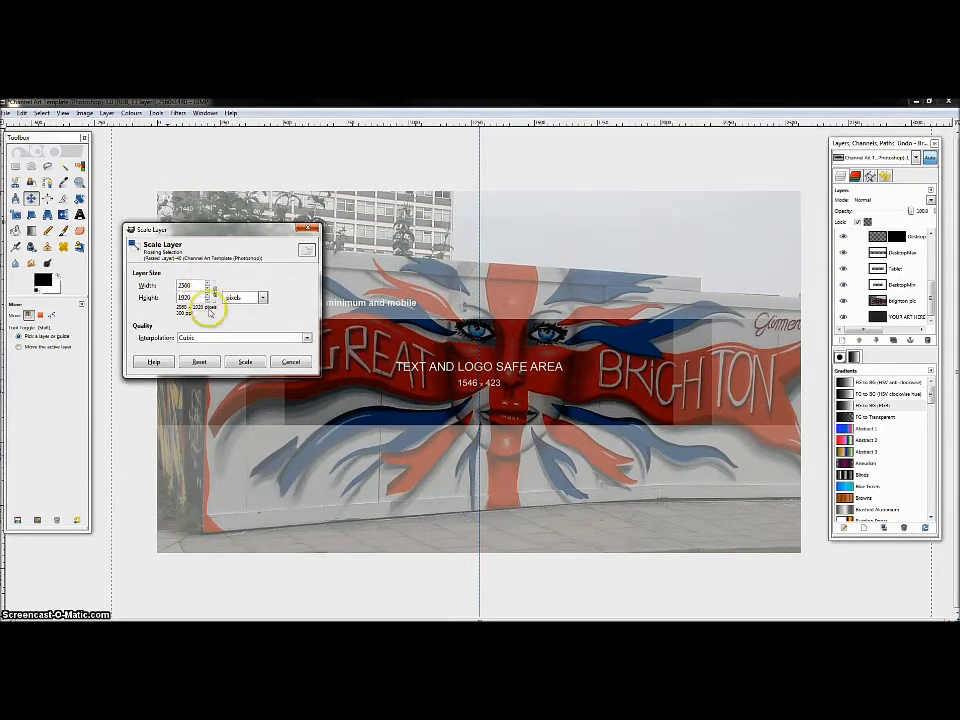
click(201, 362)
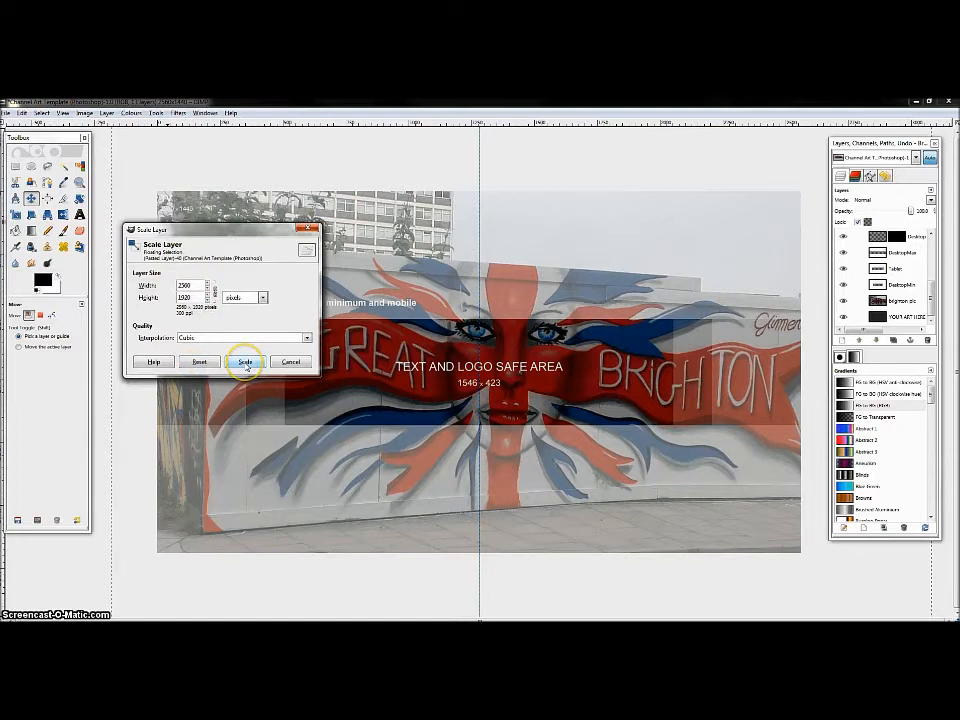
click(245, 364)
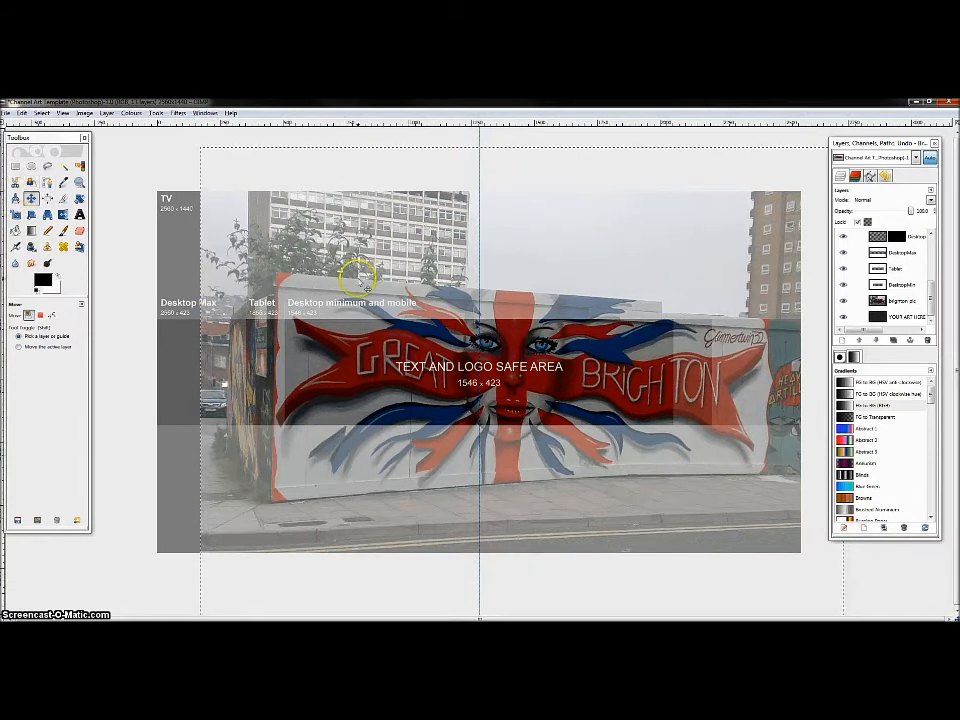
- Reposition the pasted graffiti picture so the eyes and GREAT BRIGHTON lettering sit within the template's central desktop strip
drag(353, 253, 294, 268)
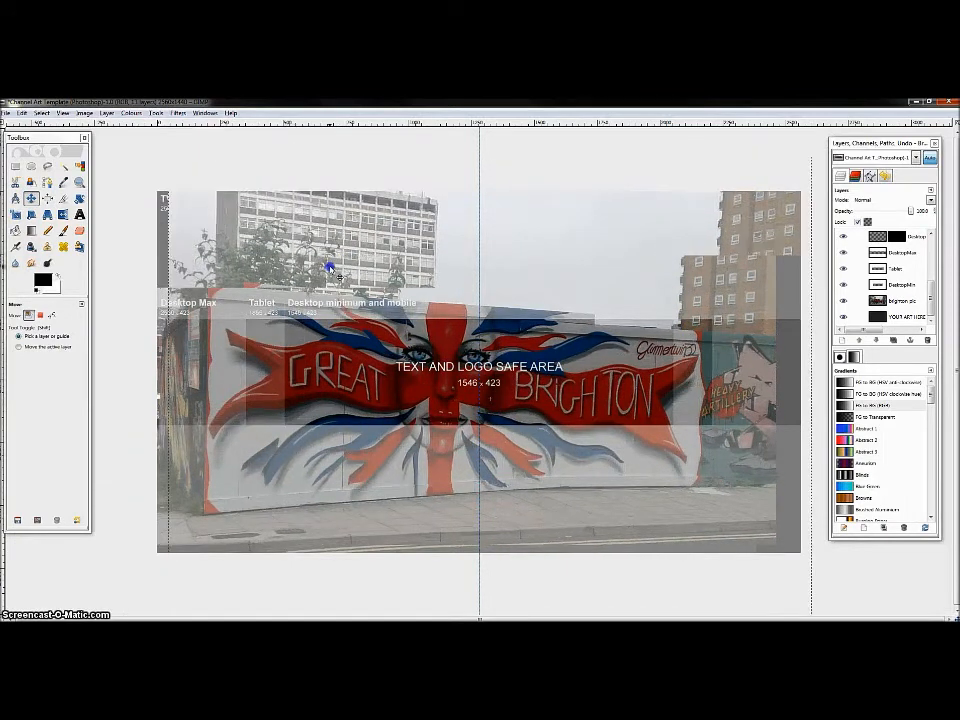
drag(328, 268, 320, 268)
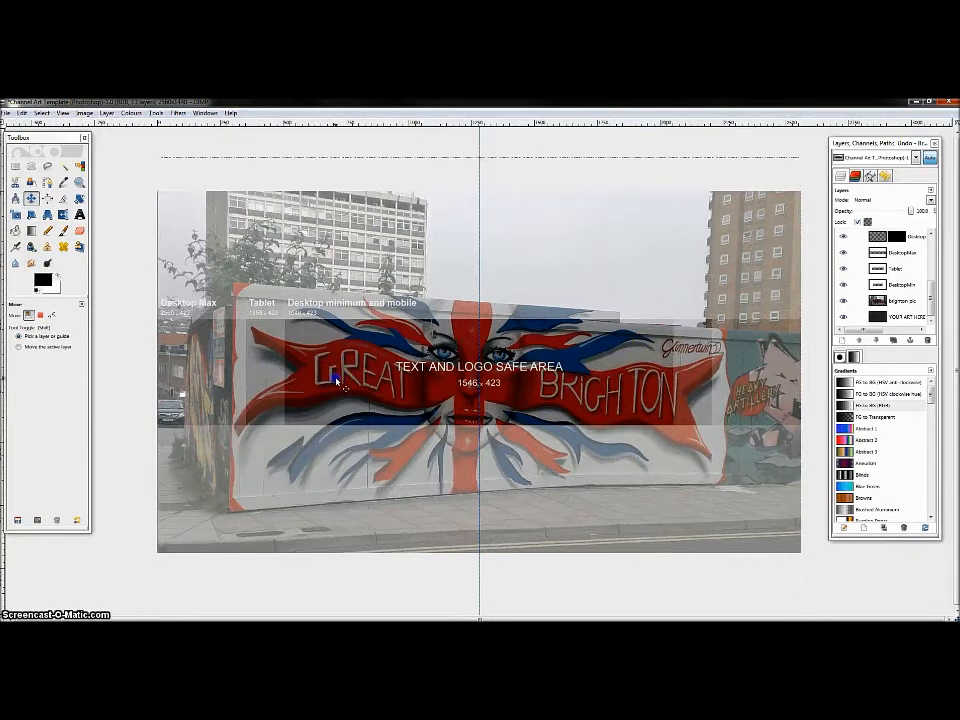
drag(336, 379, 317, 375)
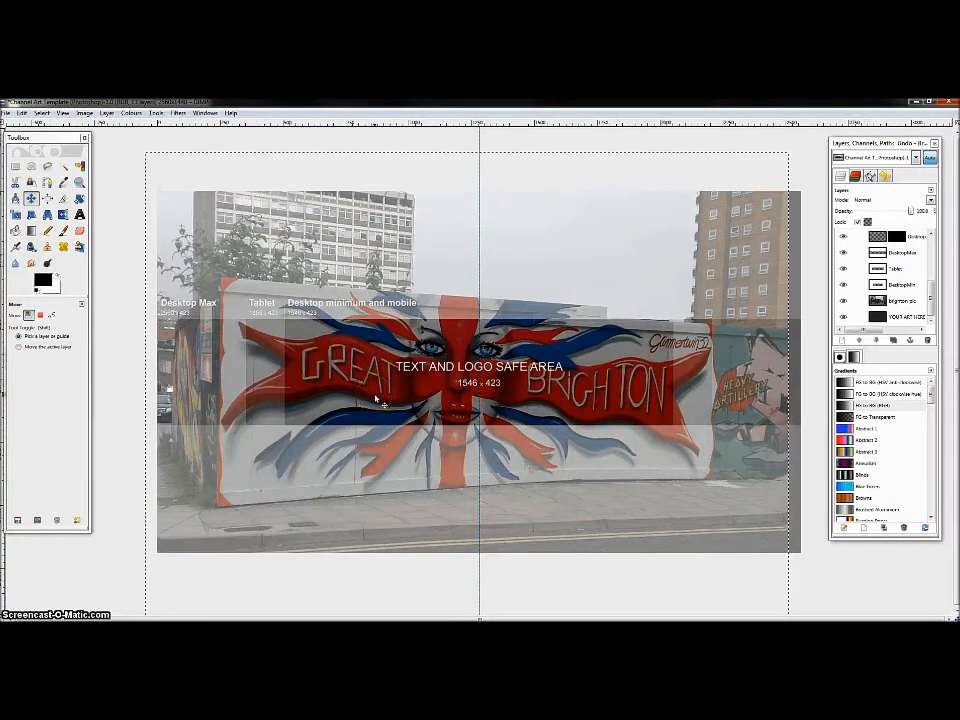
click(375, 398)
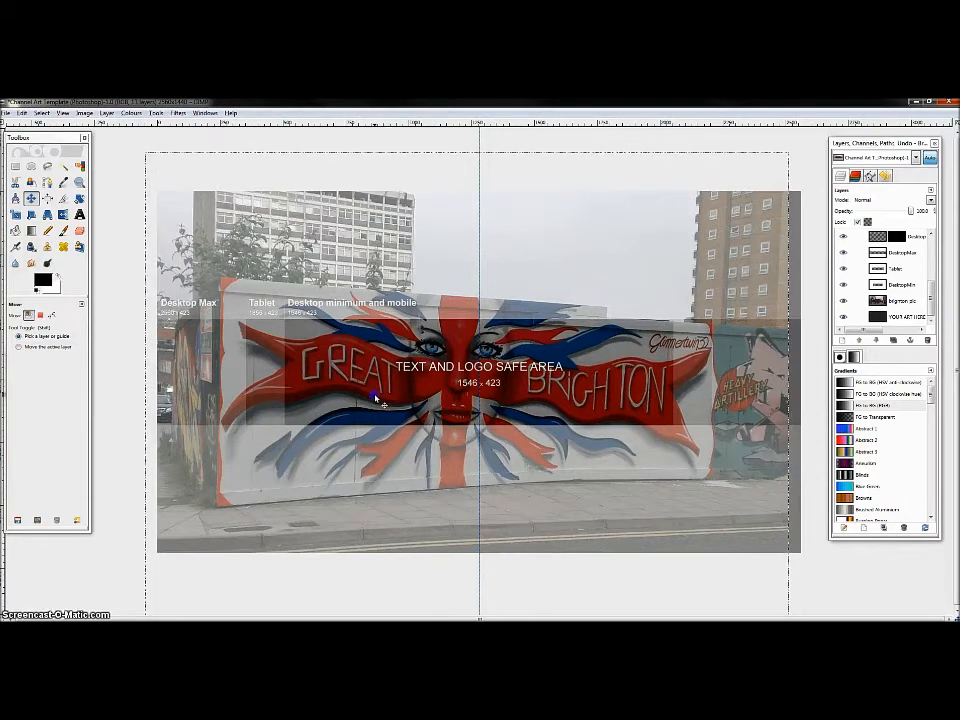
drag(375, 398, 374, 384)
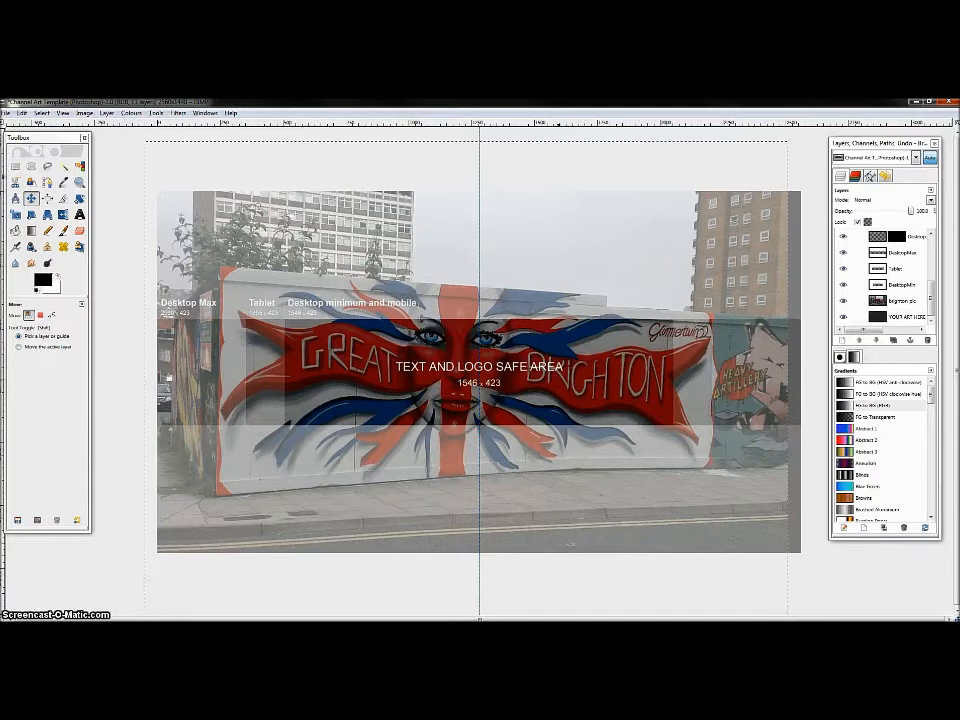
- Save the image as brighton banner in the youtube templates folder
click(5, 113)
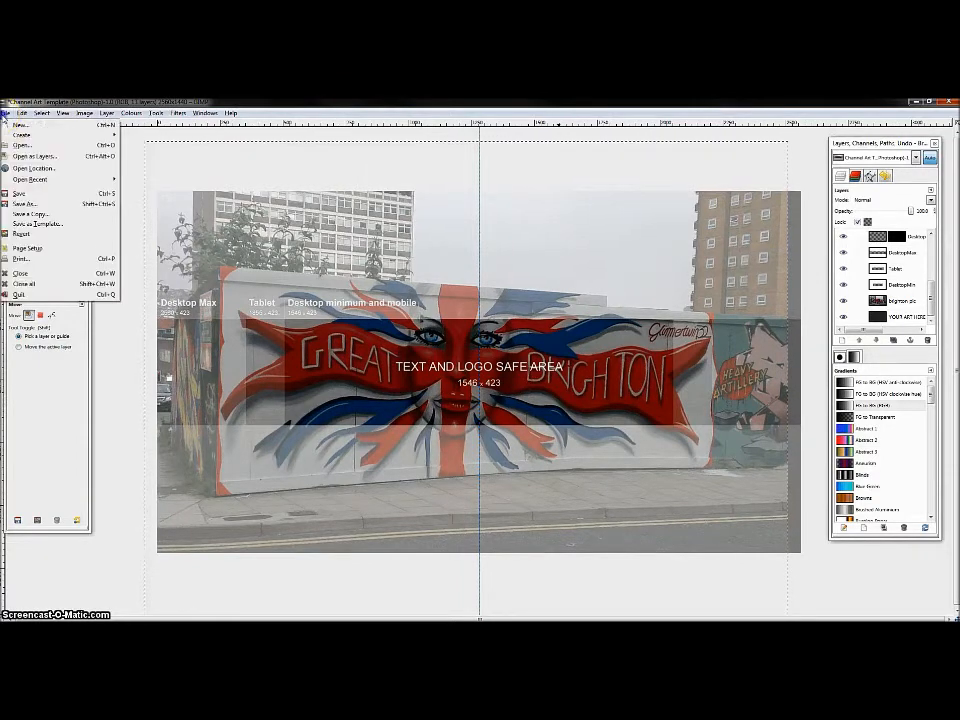
click(28, 195)
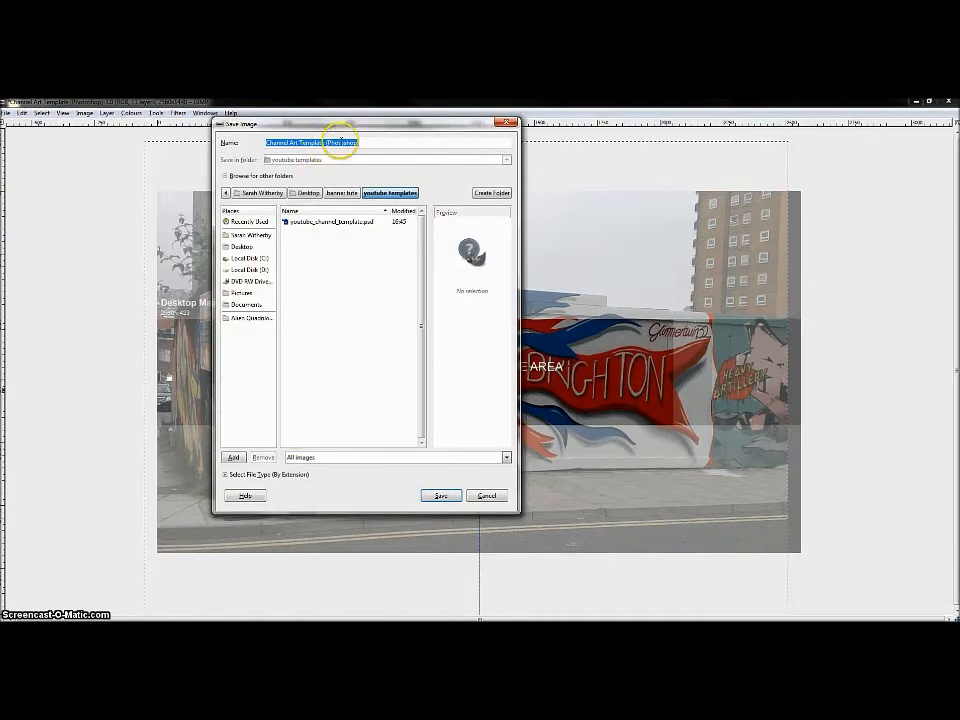
text(brighton banner)
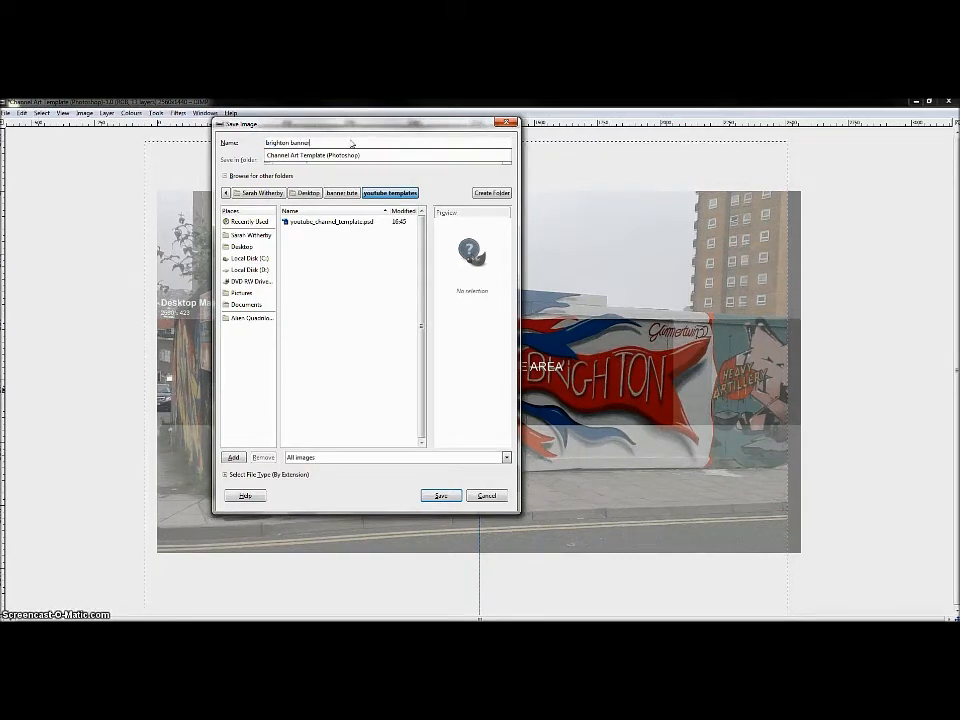
click(444, 497)
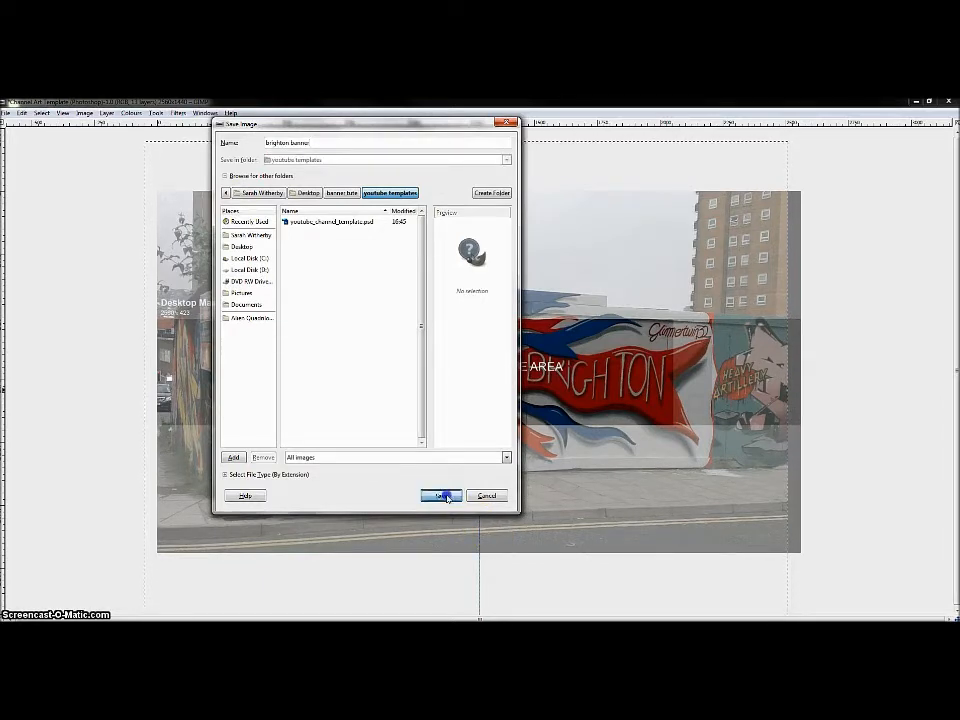
click(447, 499)
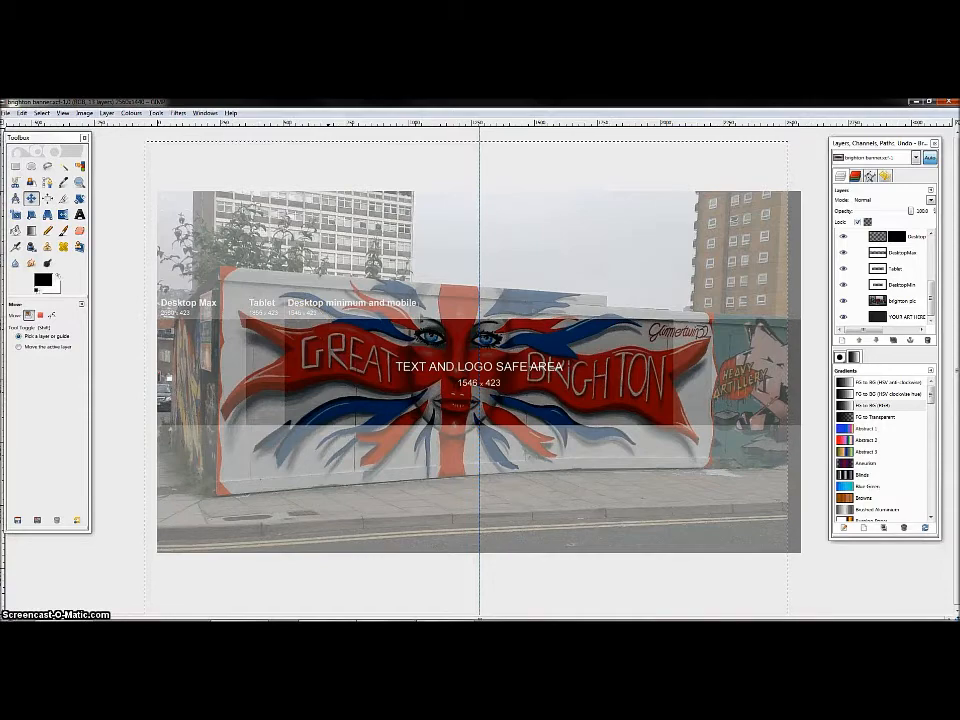
- Check the YouTube channel page in the browser, and hide the template's safe area, TV, Desktop Max, Tablet and Desktop minimum text layers in GIMP
click(262, 616)
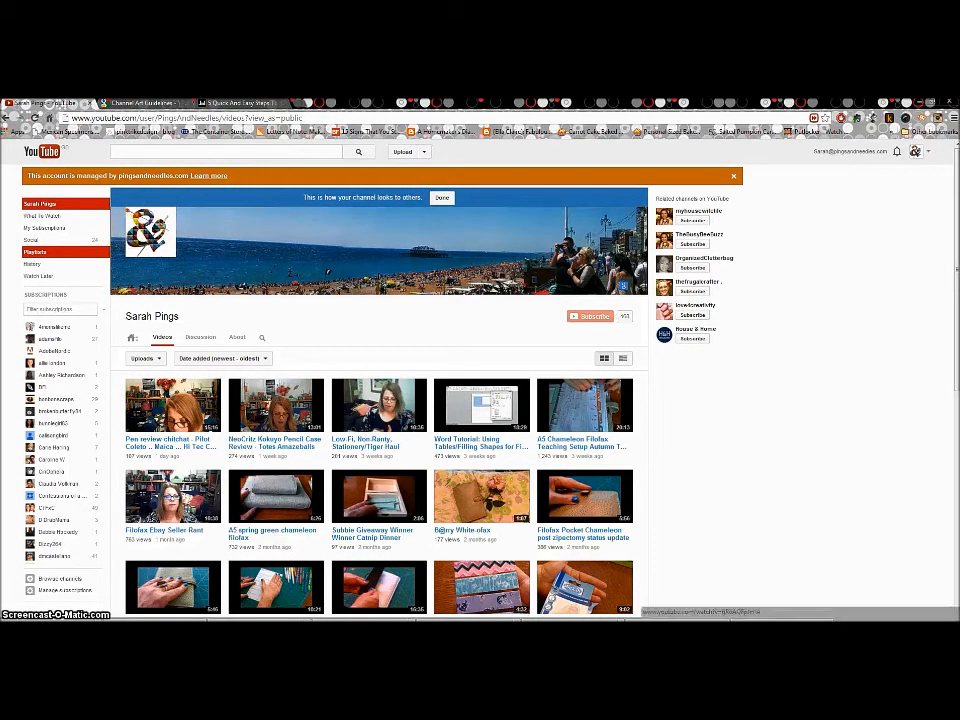
mouse_move(356, 618)
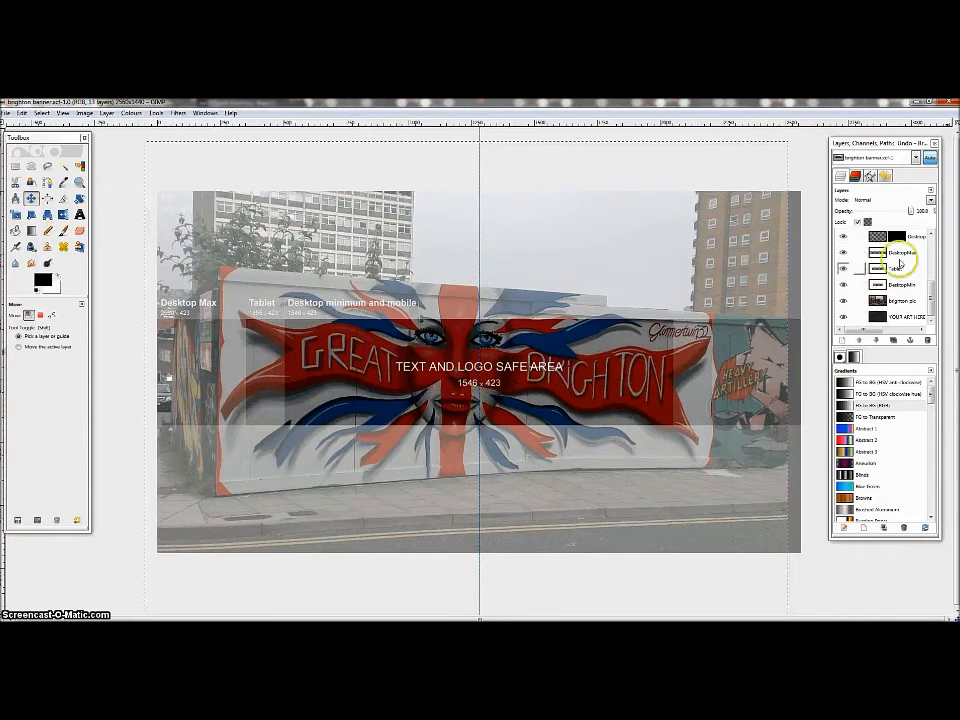
drag(931, 300, 931, 240)
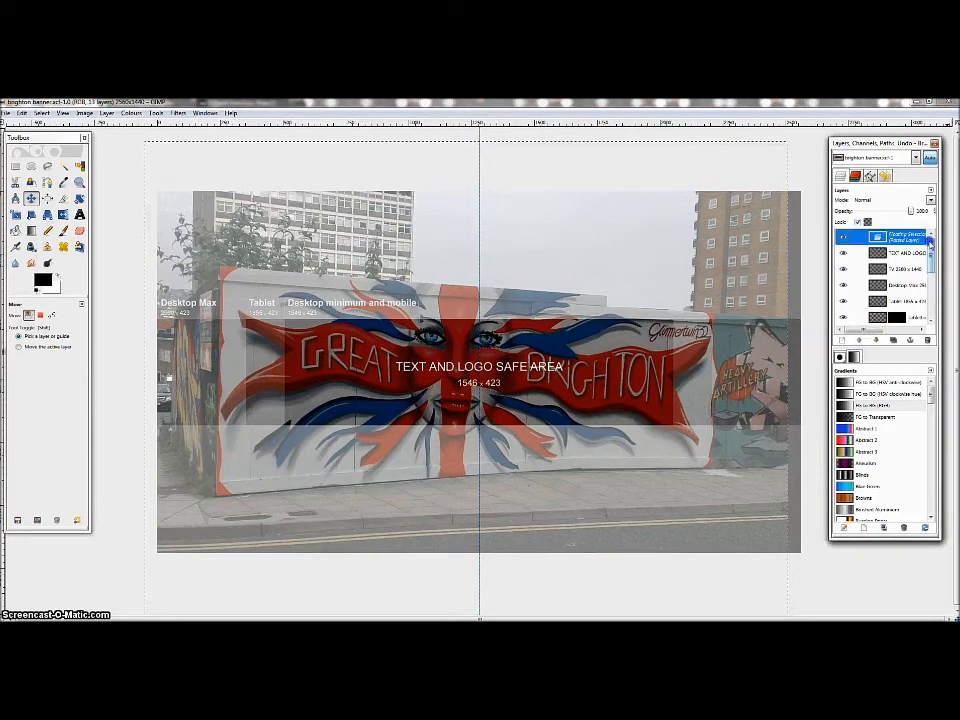
click(843, 252)
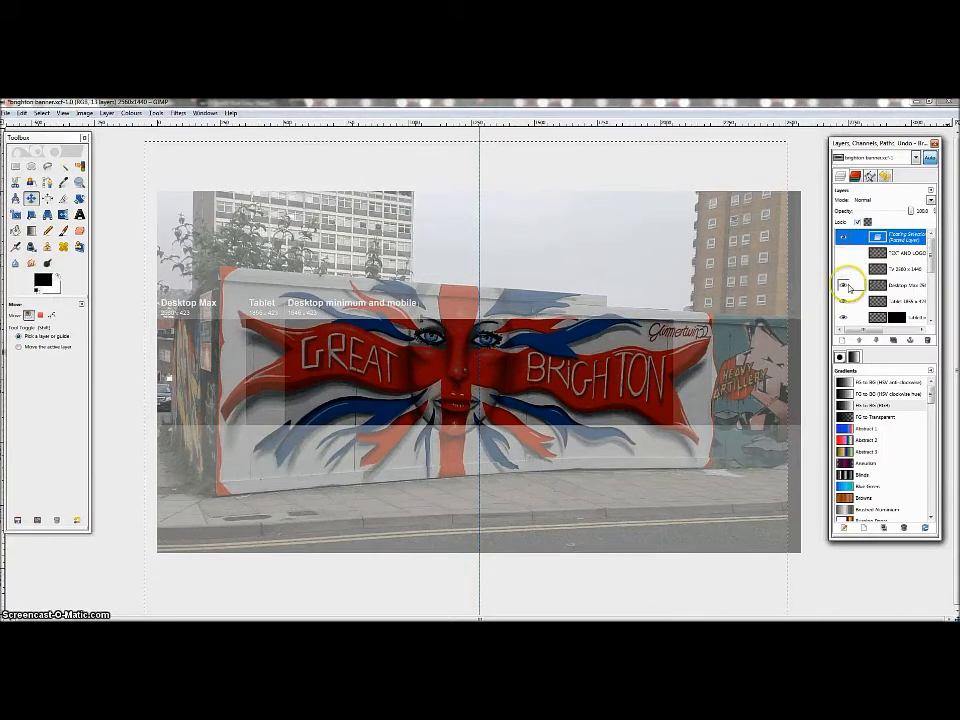
click(843, 286)
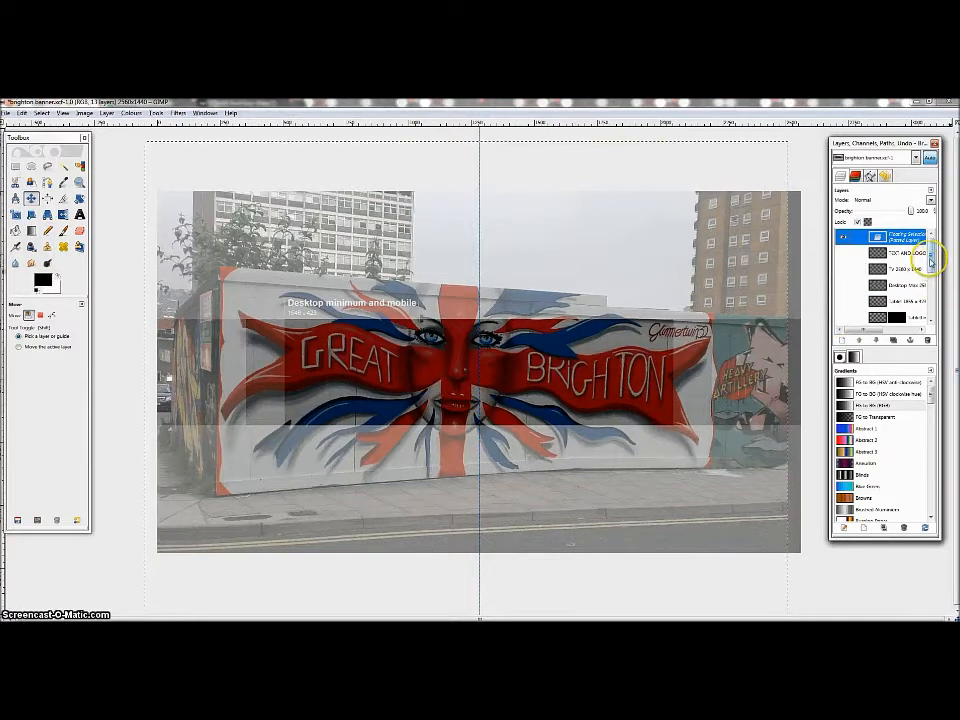
drag(932, 248, 931, 268)
click(843, 287)
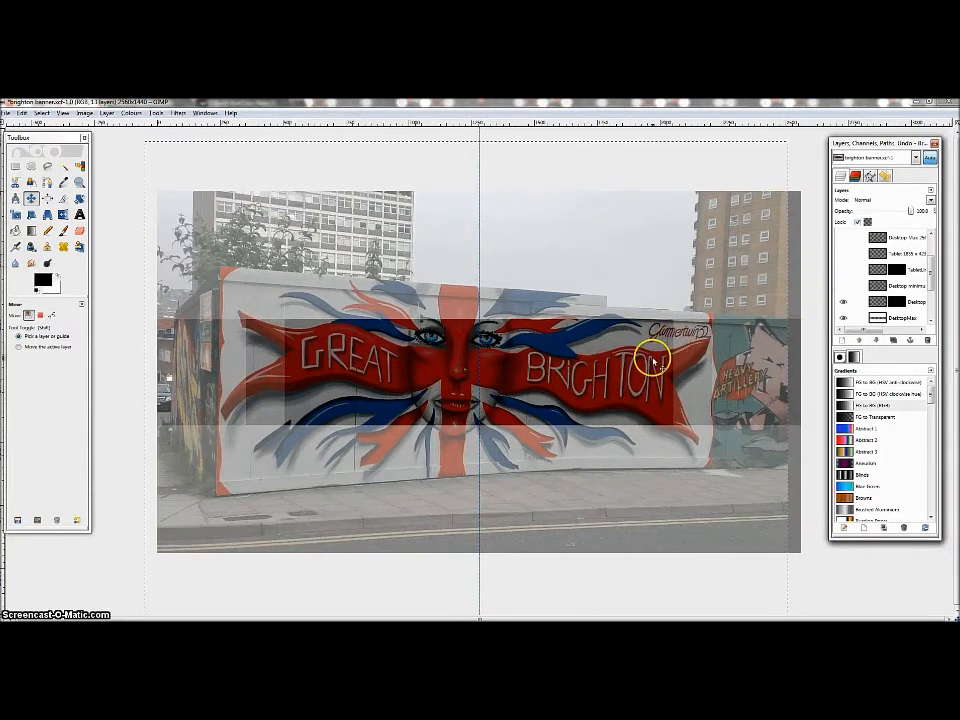
- Shift the pasted picture right to cover the template's full width and anchor it to the brighton pic layer
mouse_move(656, 374)
mouse_down()
mouse_move(671, 373)
mouse_move(661, 375)
mouse_up()
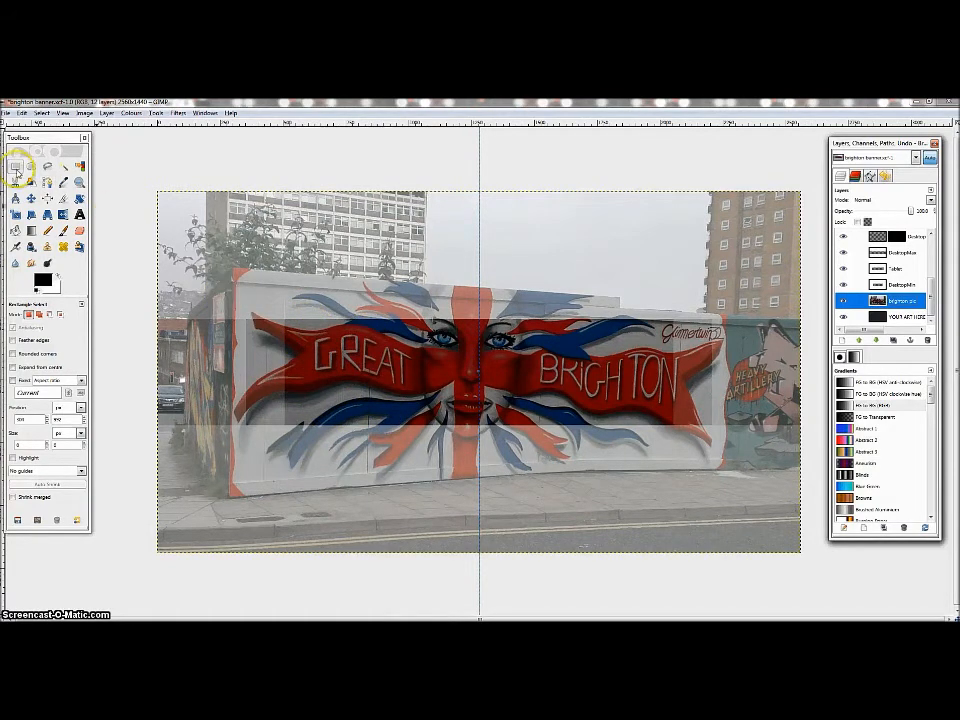
- Add a text box over the middle of the mural's face containing the channel name
click(79, 215)
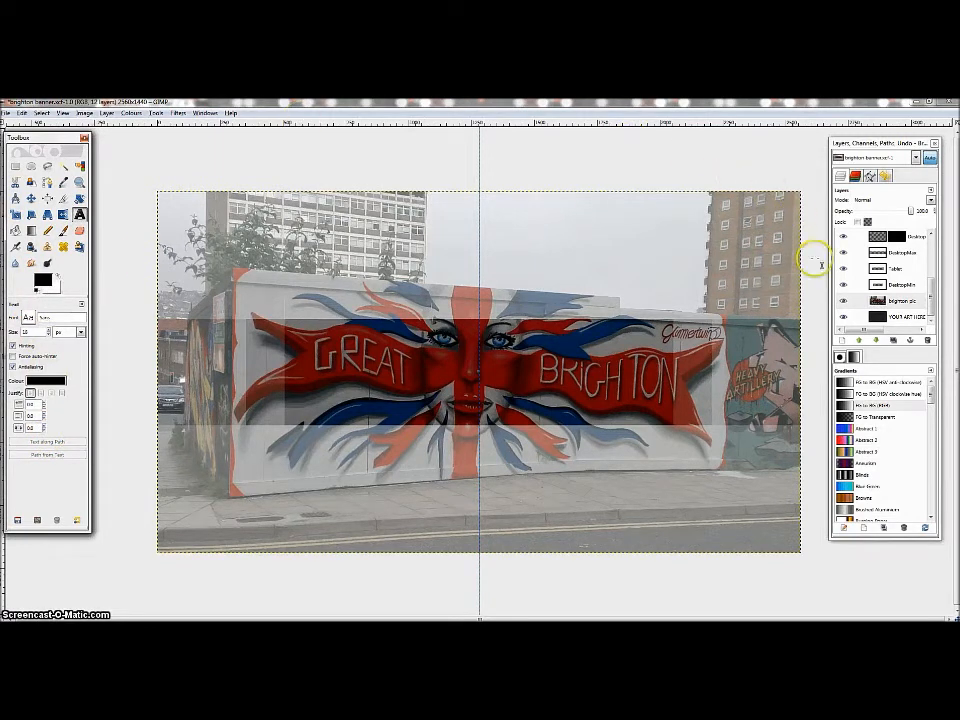
key(Tab)
drag(425, 347, 511, 390)
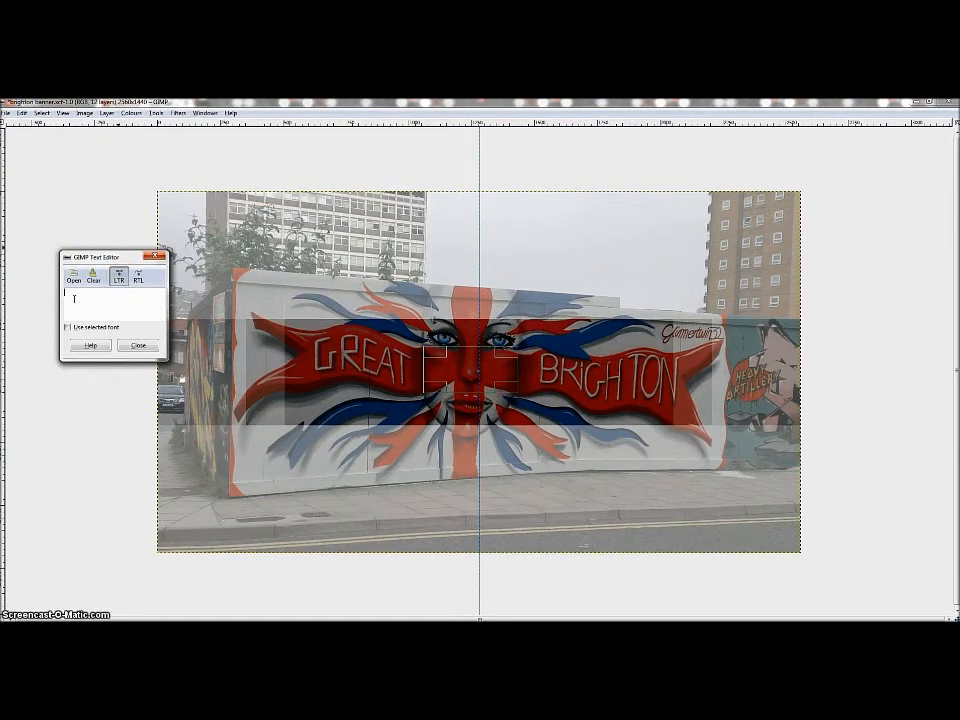
text(Sarah Fings)
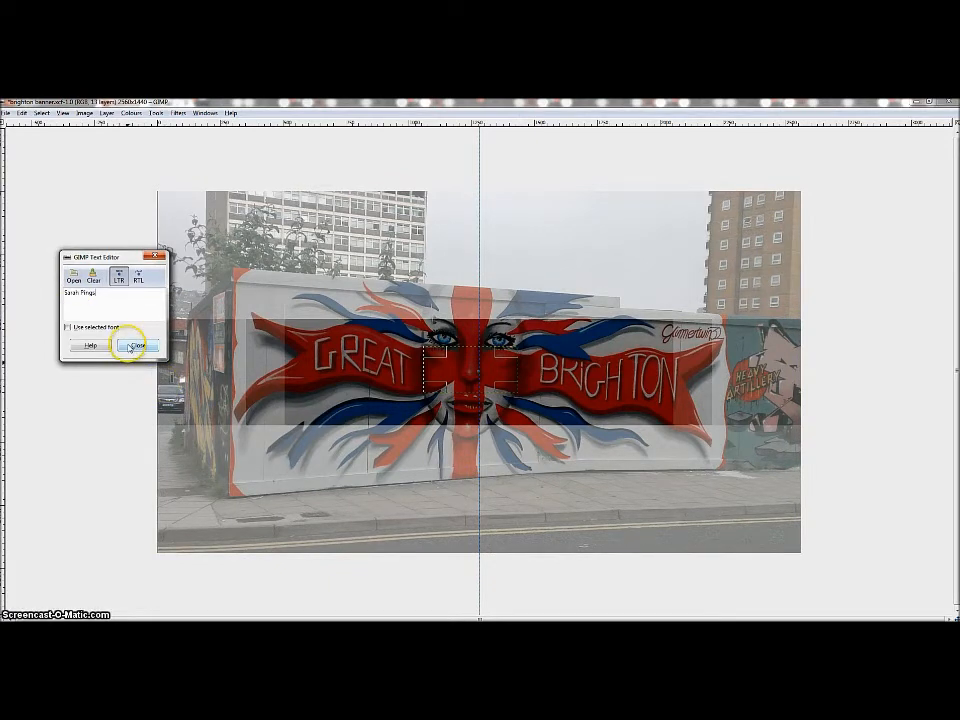
click(137, 346)
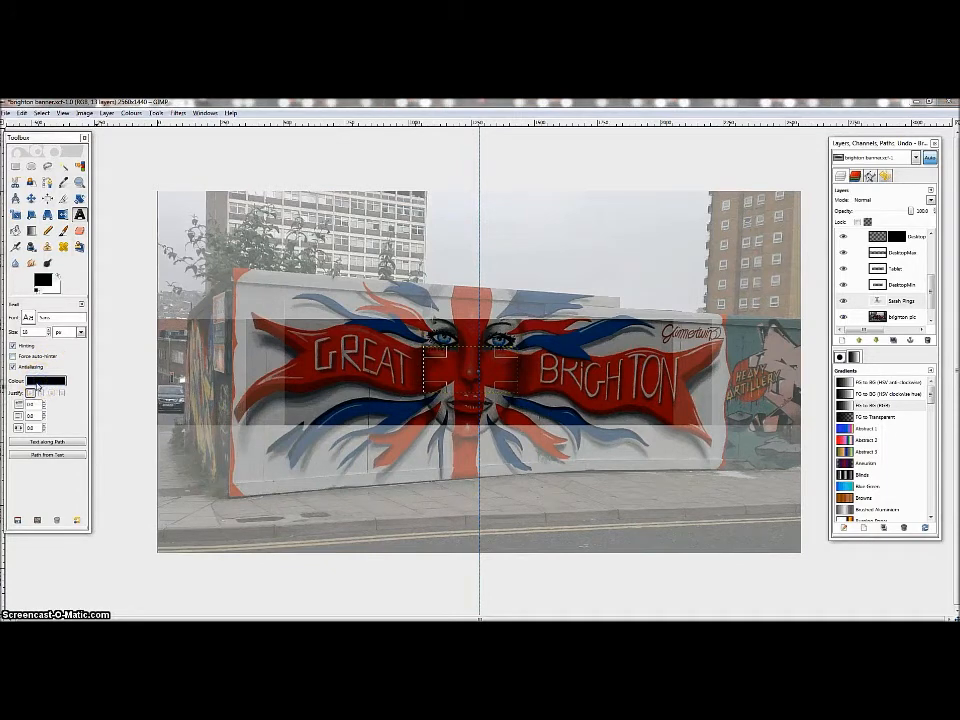
- Set the channel name's text colour to near-white fff8f8
drag(14, 108, 226, 139)
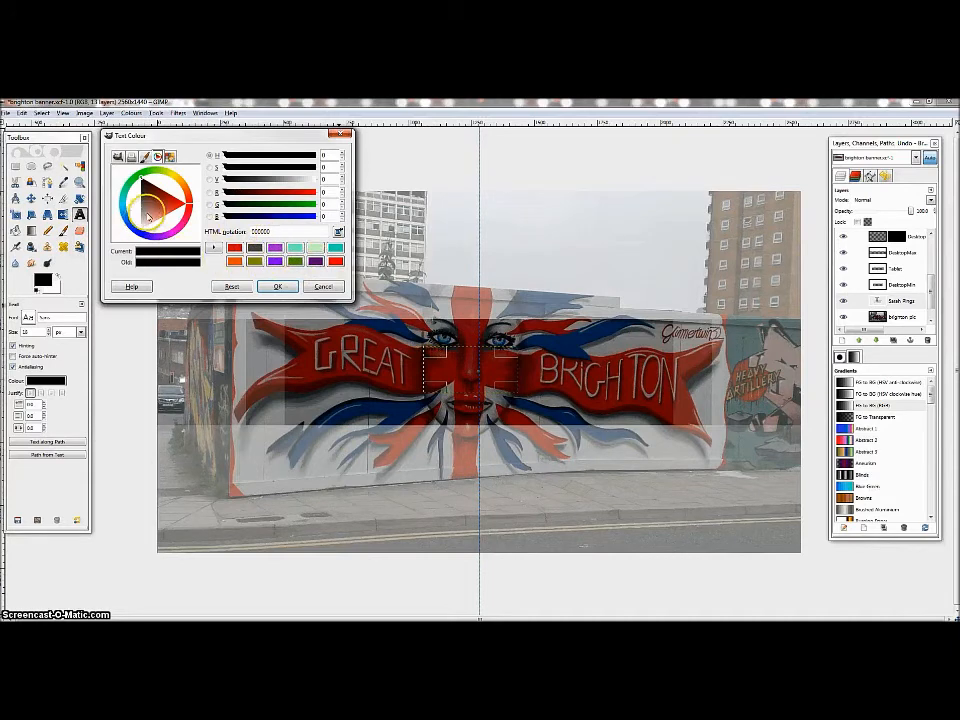
click(118, 157)
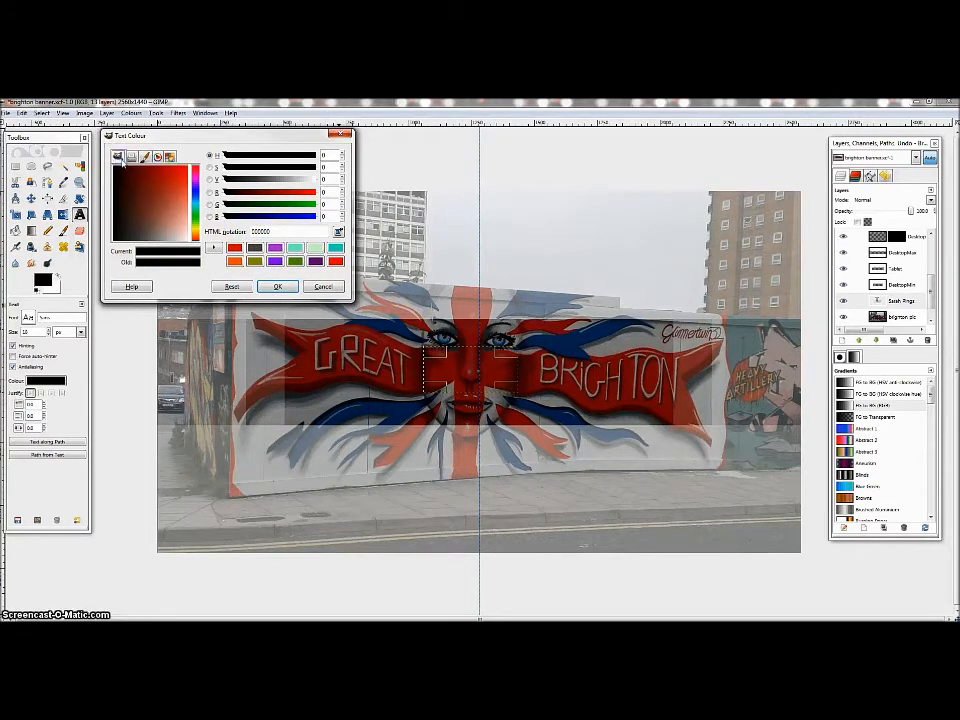
click(188, 240)
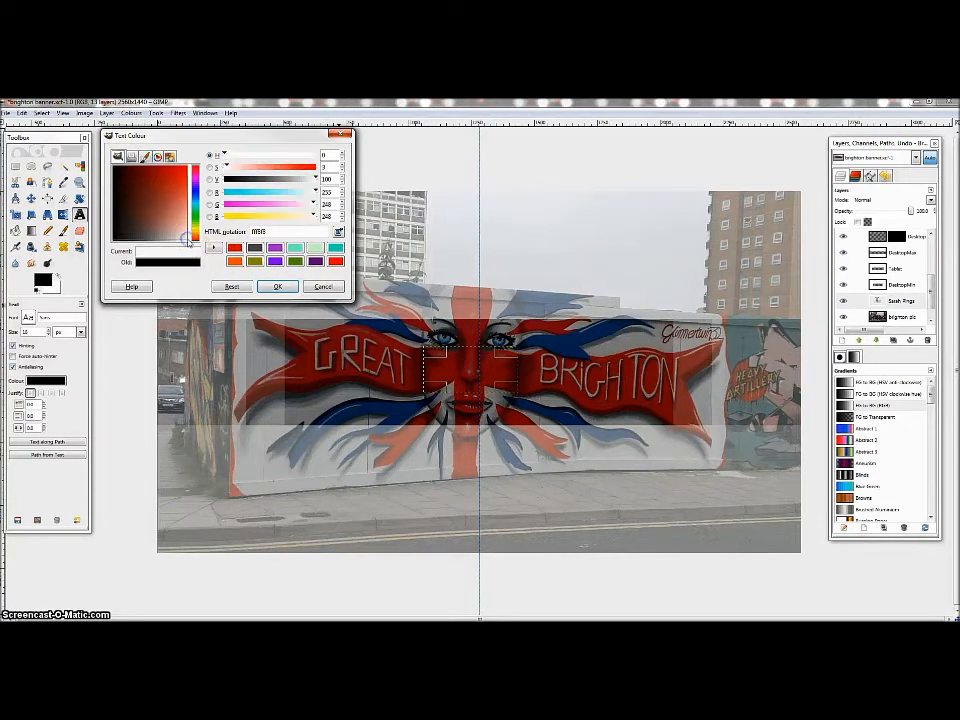
click(278, 288)
- Set the channel name's size to 72 px and widen its text box to fit the name on one line
click(50, 332)
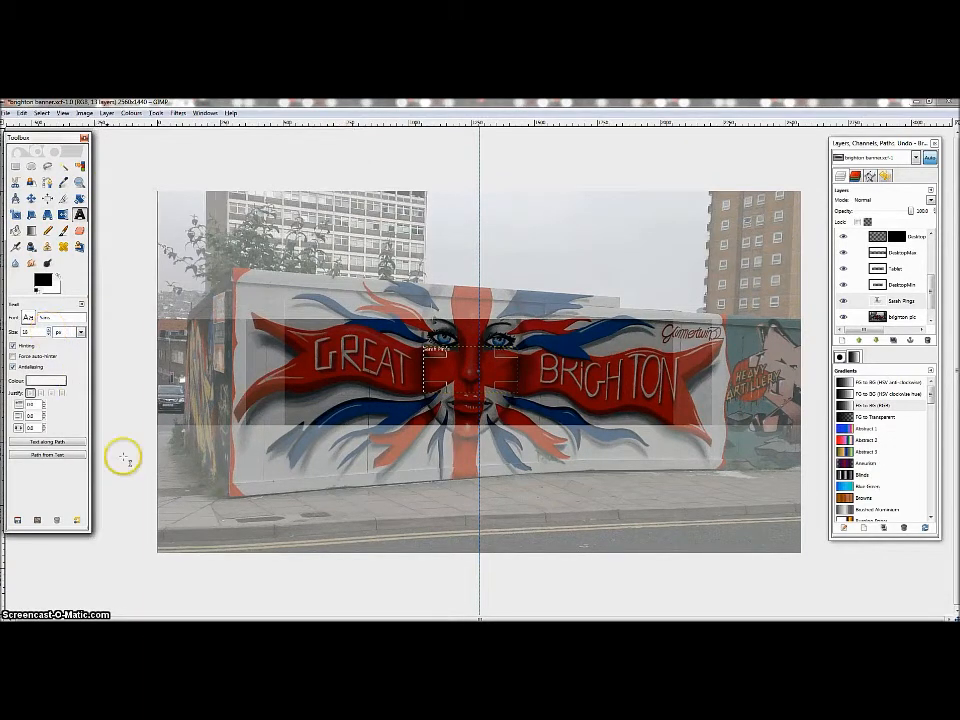
click(49, 329)
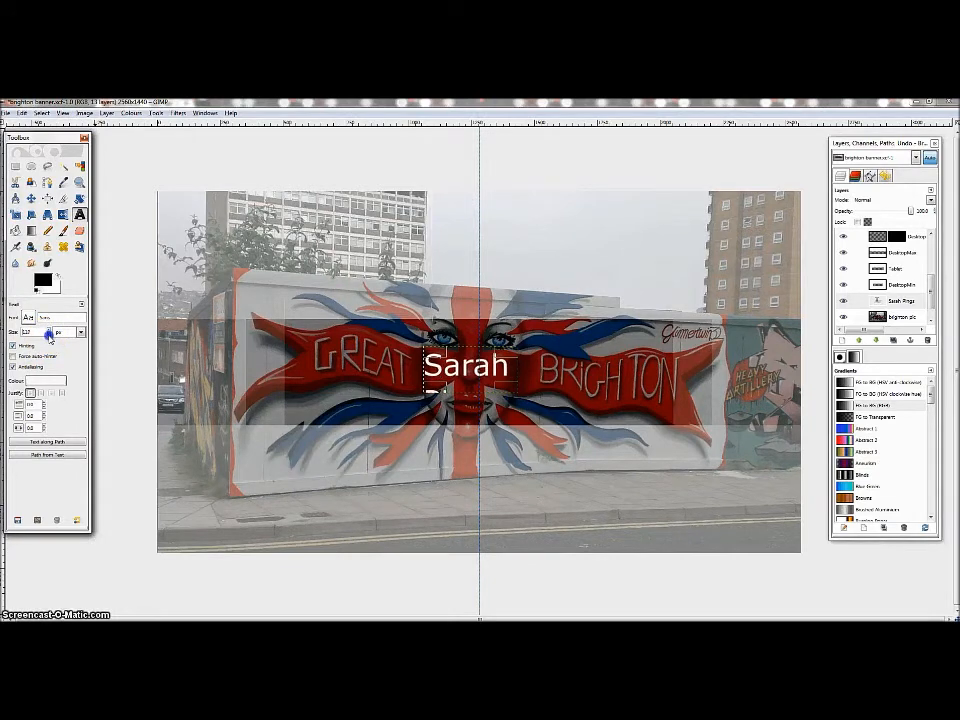
click(48, 334)
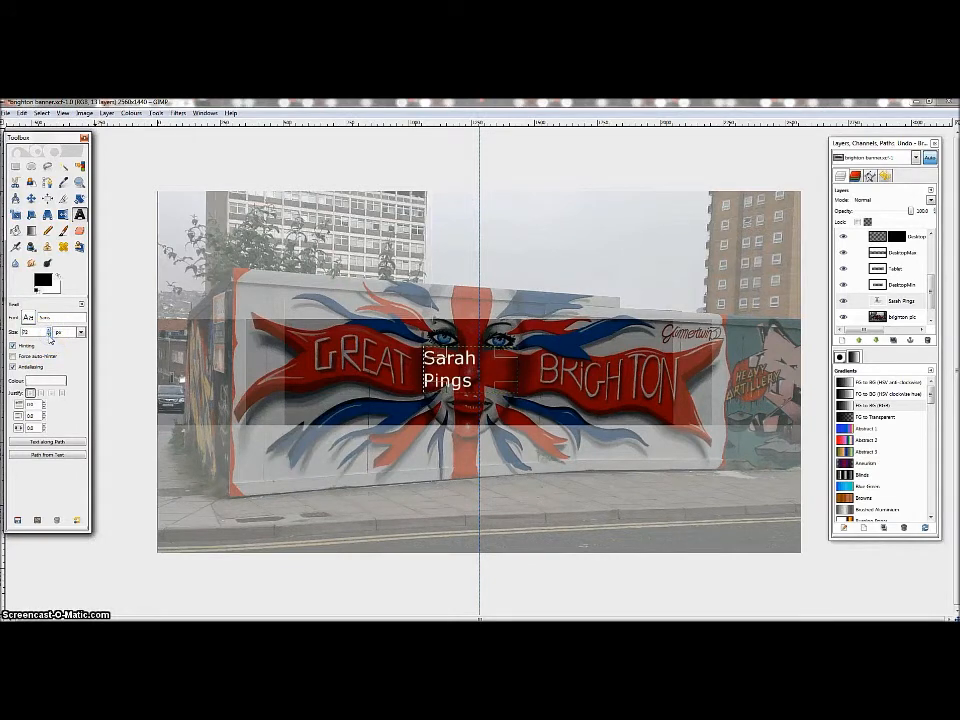
drag(510, 388, 549, 384)
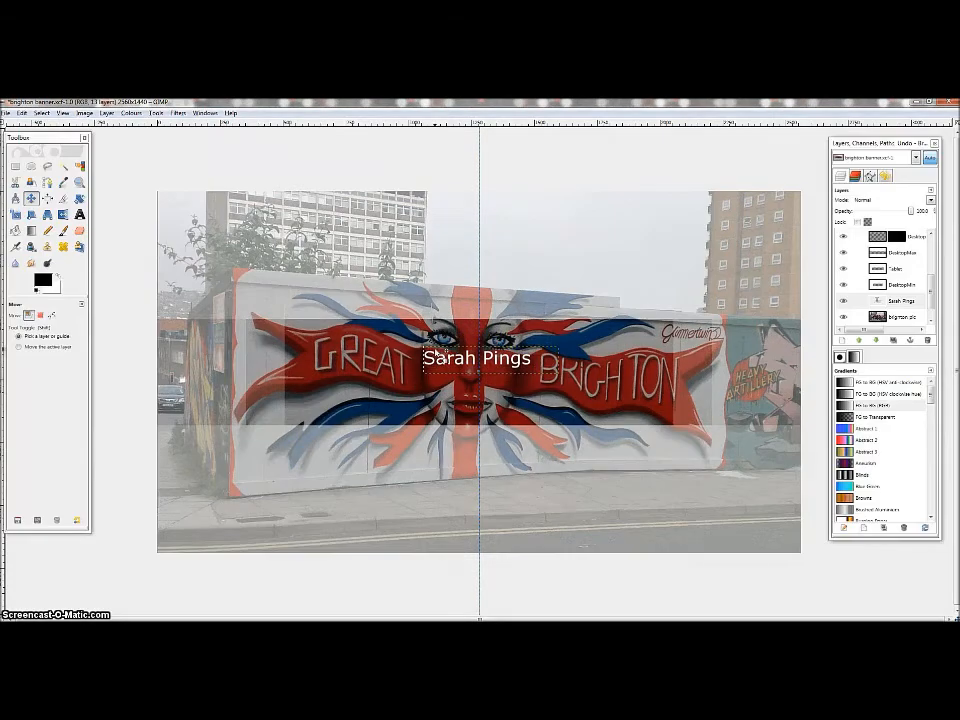
- Change the font of the channel name text layer to FFF Tusj Bold
click(890, 300)
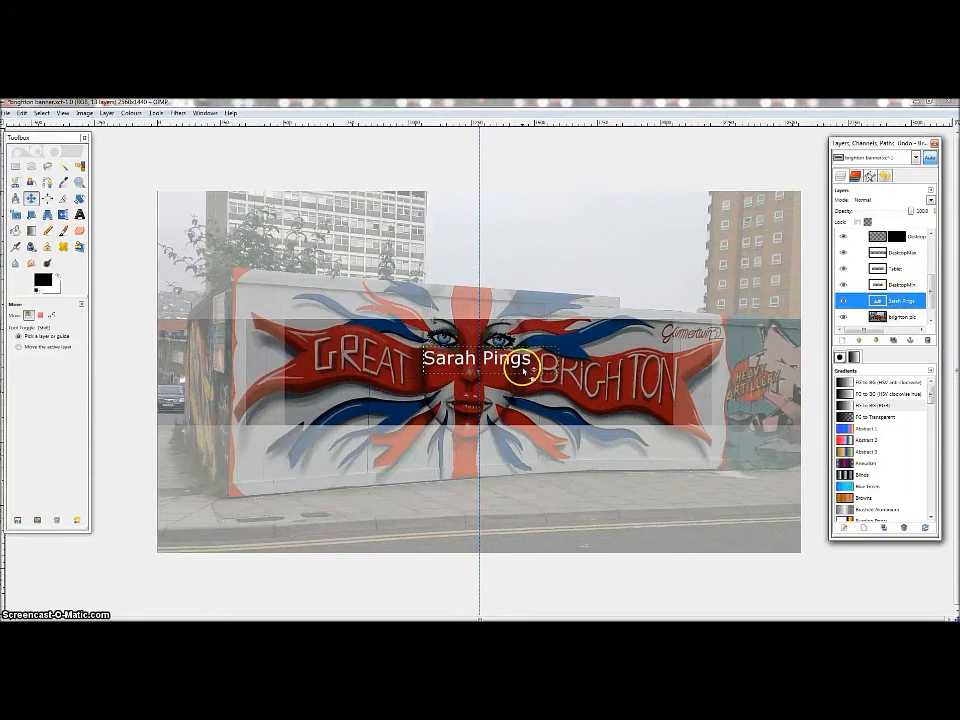
key(t)
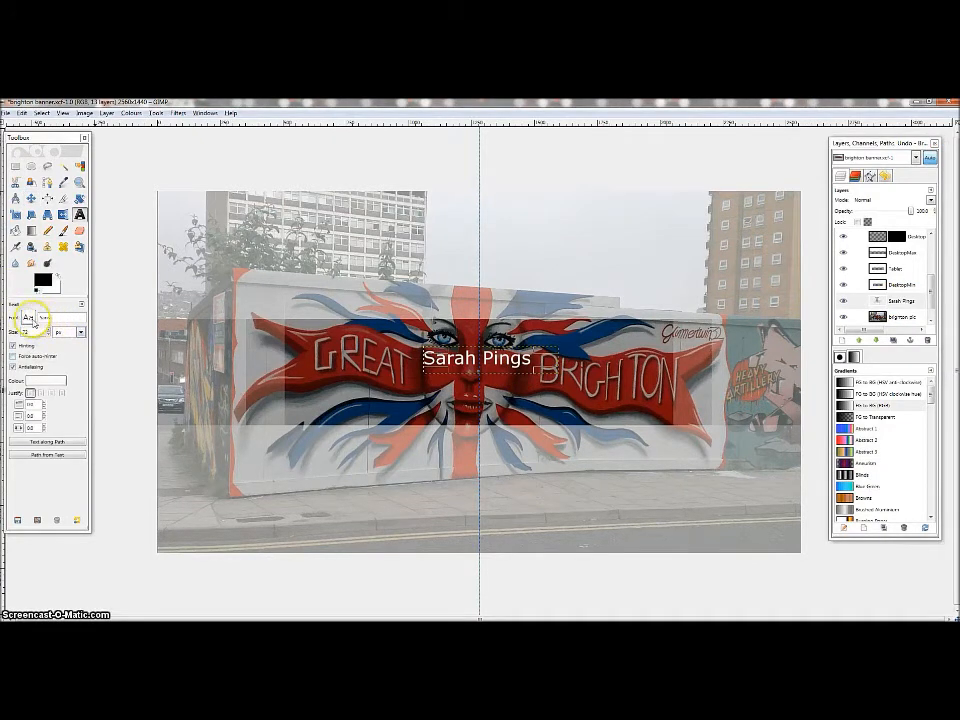
click(30, 319)
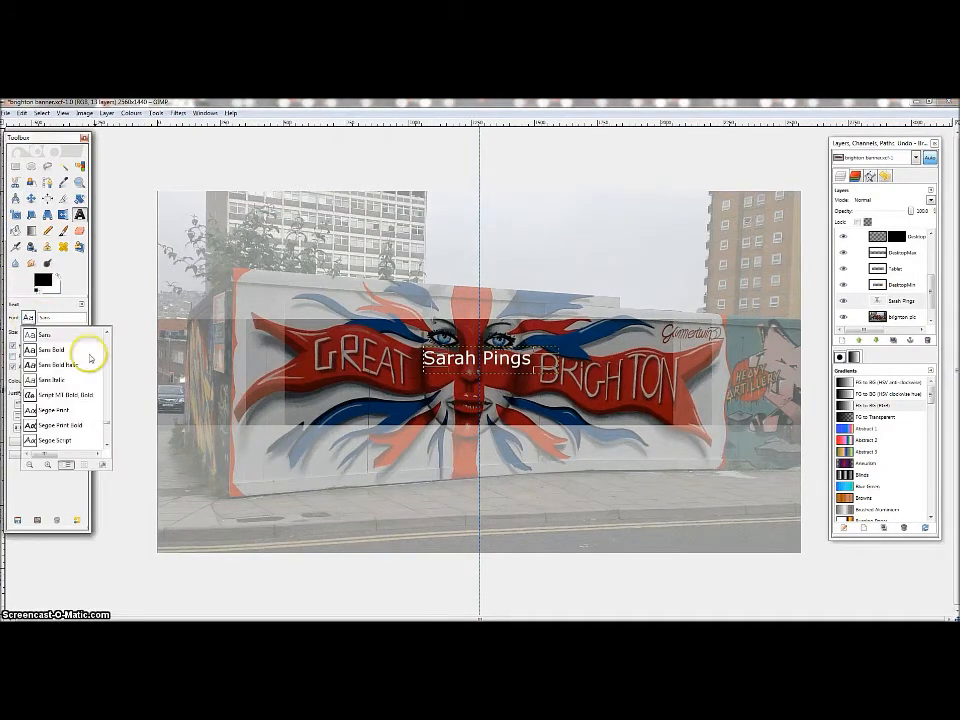
drag(108, 422, 108, 340)
click(108, 339)
drag(106, 405, 110, 375)
drag(112, 371, 112, 377)
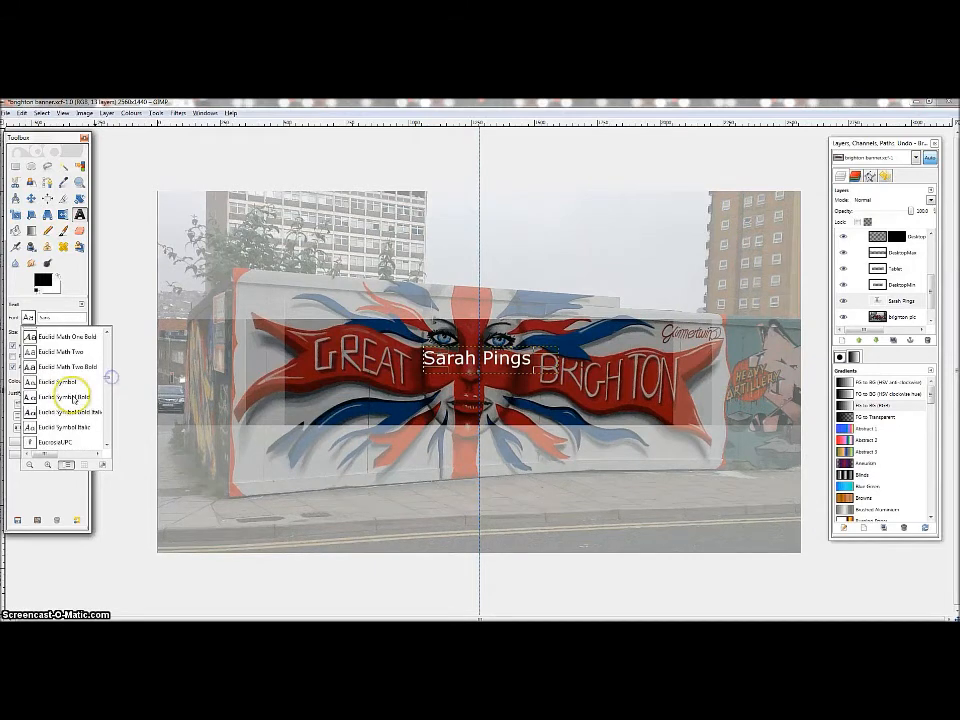
click(106, 445)
scroll(72, 424, down, 5)
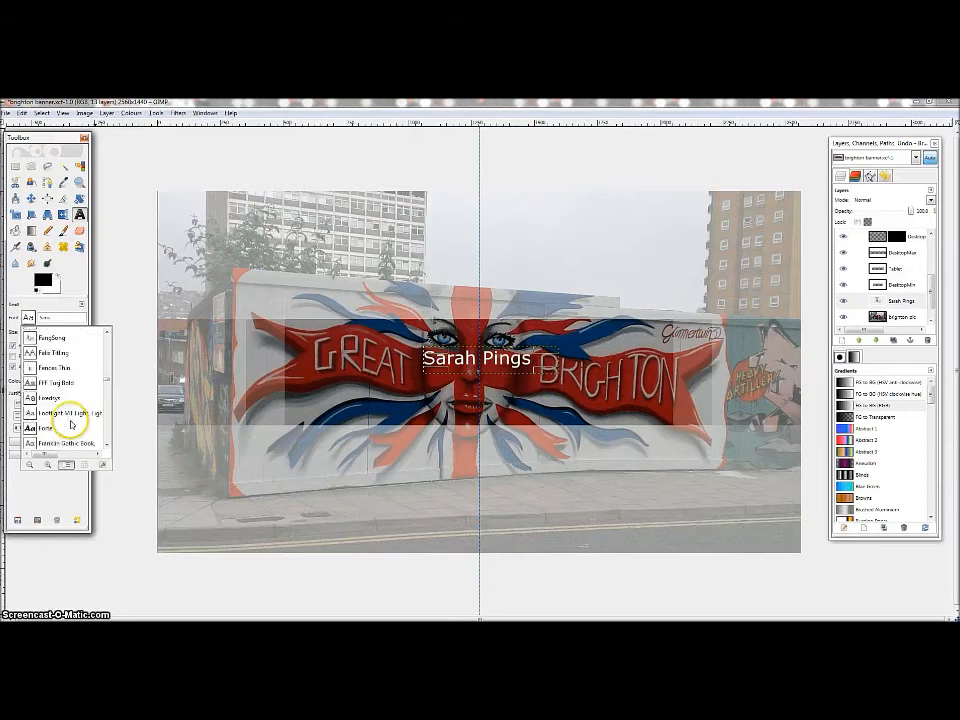
click(60, 383)
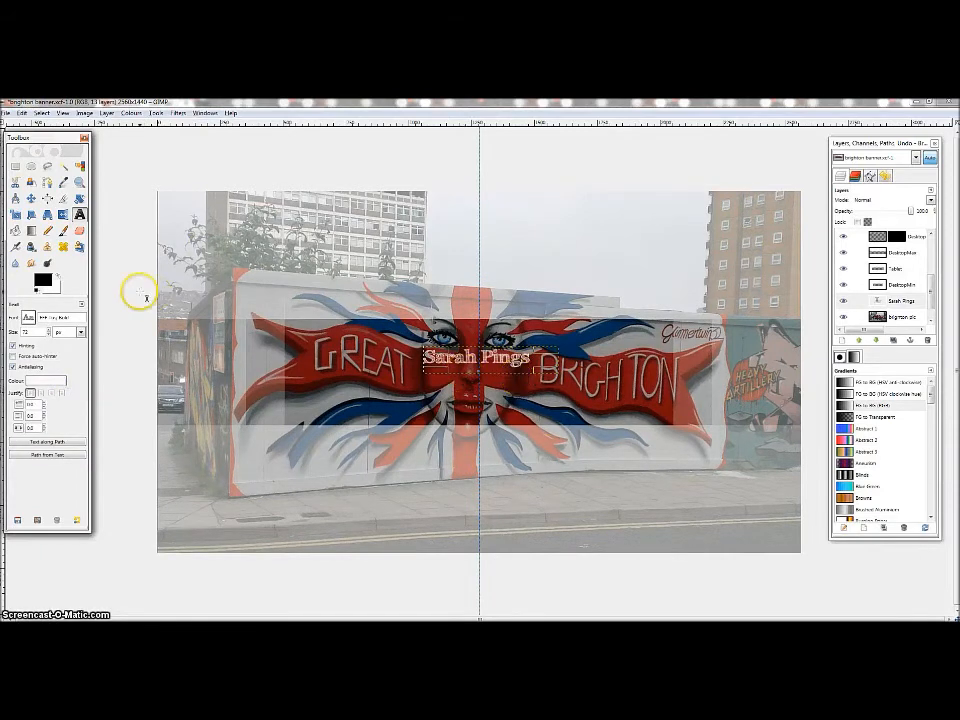
- Enlarge the channel name text to nearly fill the width of its text box
click(48, 332)
click(48, 332)
click(48, 332)
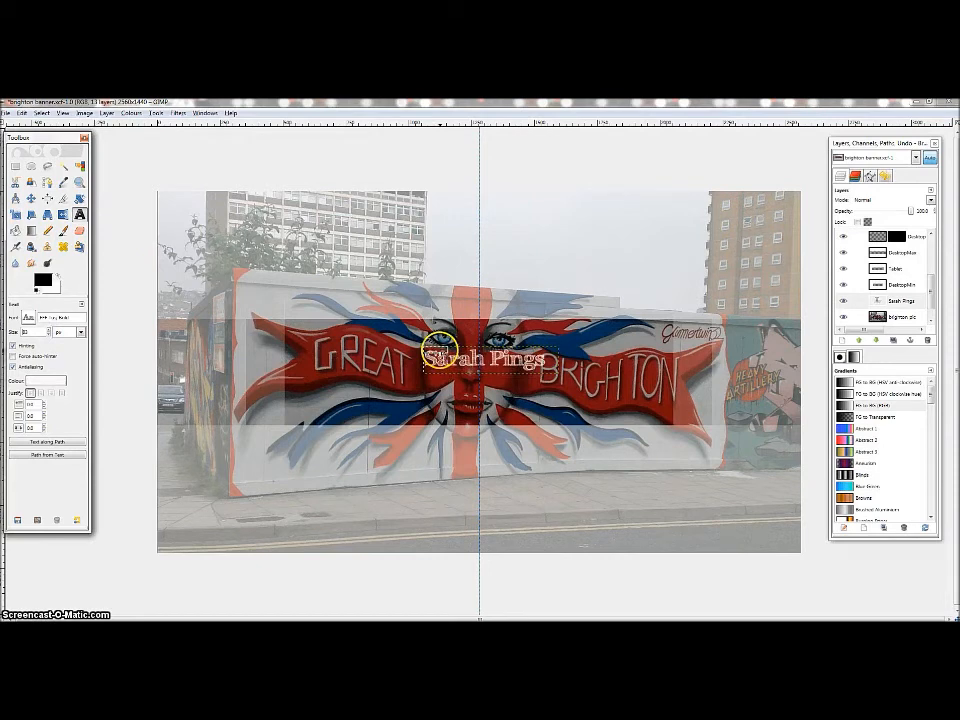
- Adjust the upper-left corner of the channel name's text box slightly further left and down, and close the text editor
key(Tab)
click(447, 357)
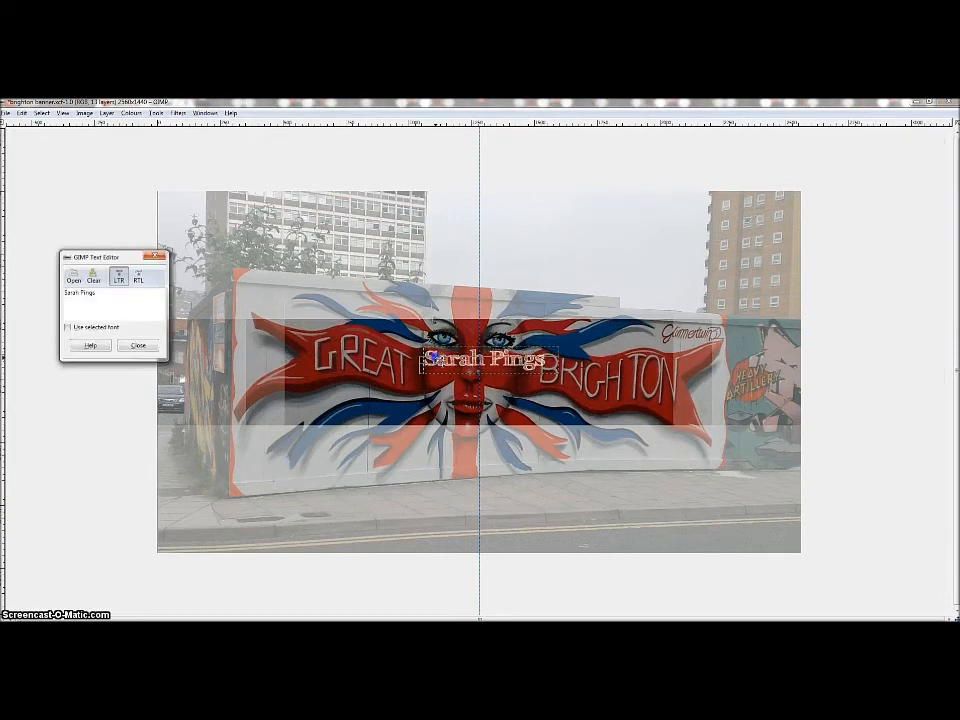
drag(434, 350, 430, 352)
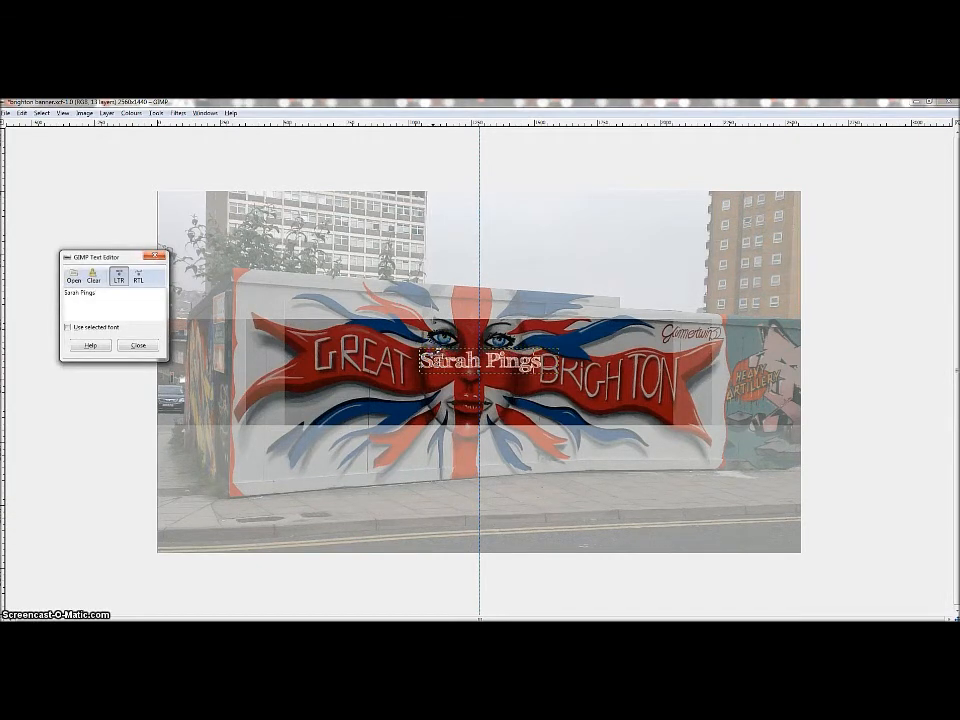
click(124, 346)
key(Tab)
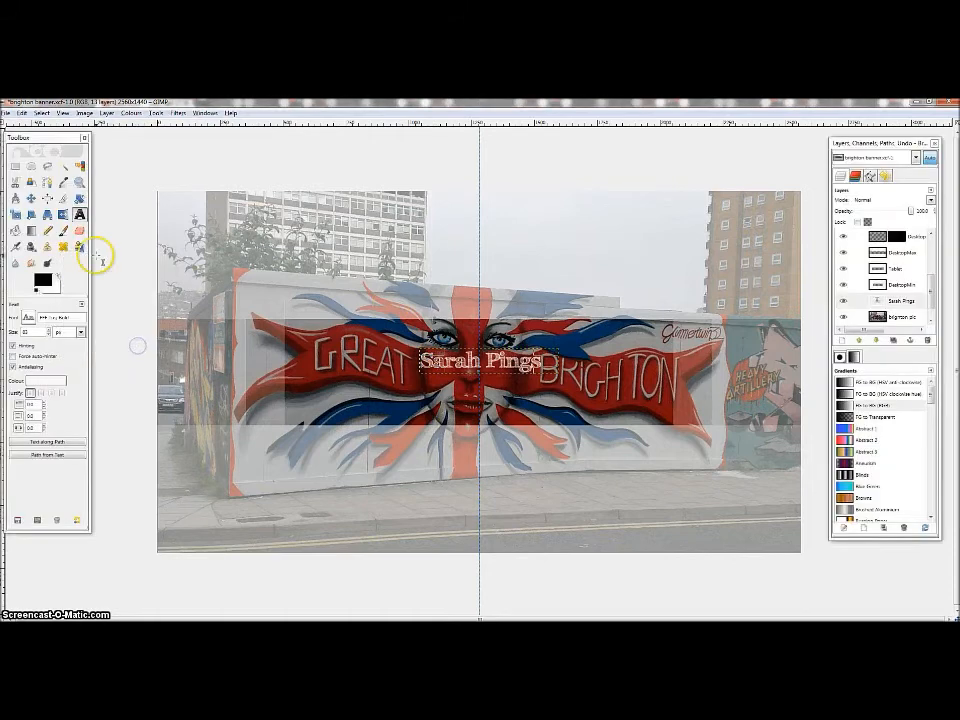
- Move the channel name text layer slightly left and down between the words GREAT and BRIGHTON, and save the banner project
click(901, 302)
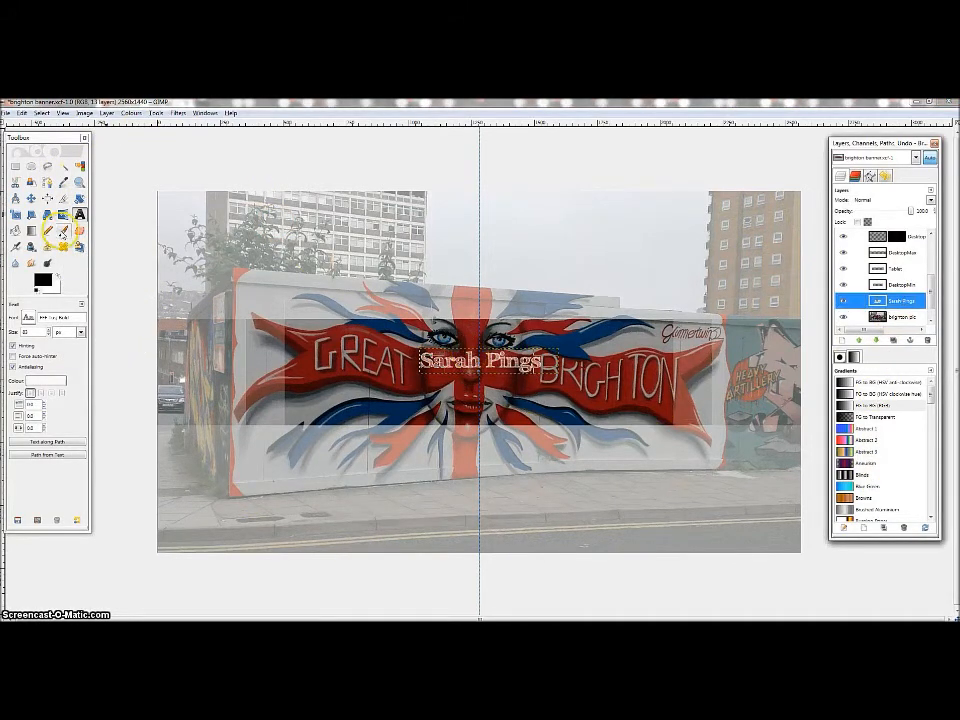
click(31, 198)
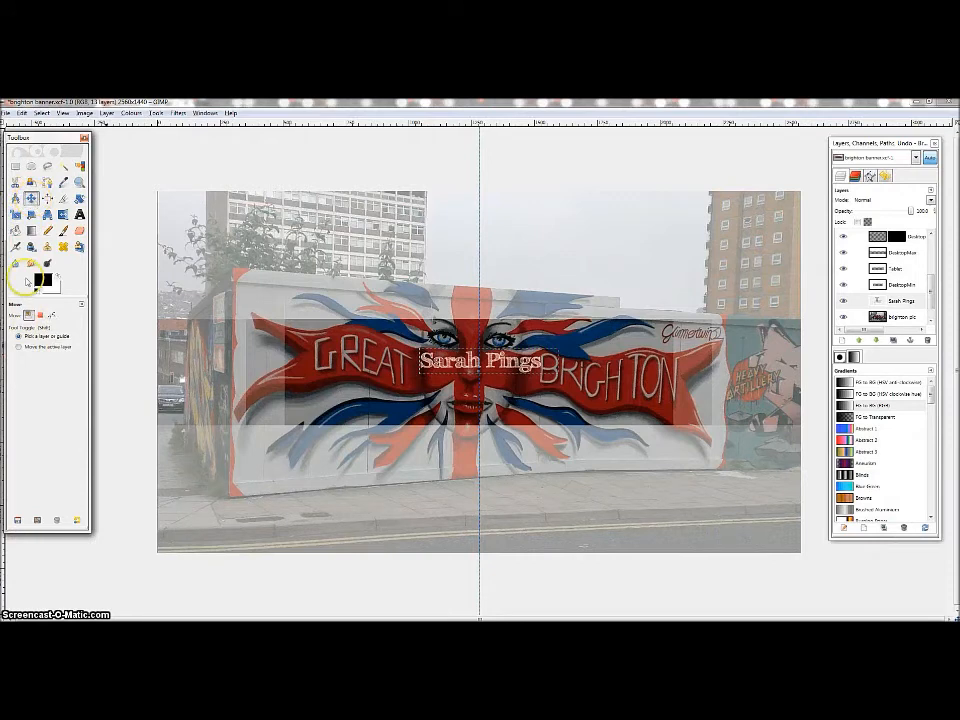
click(18, 347)
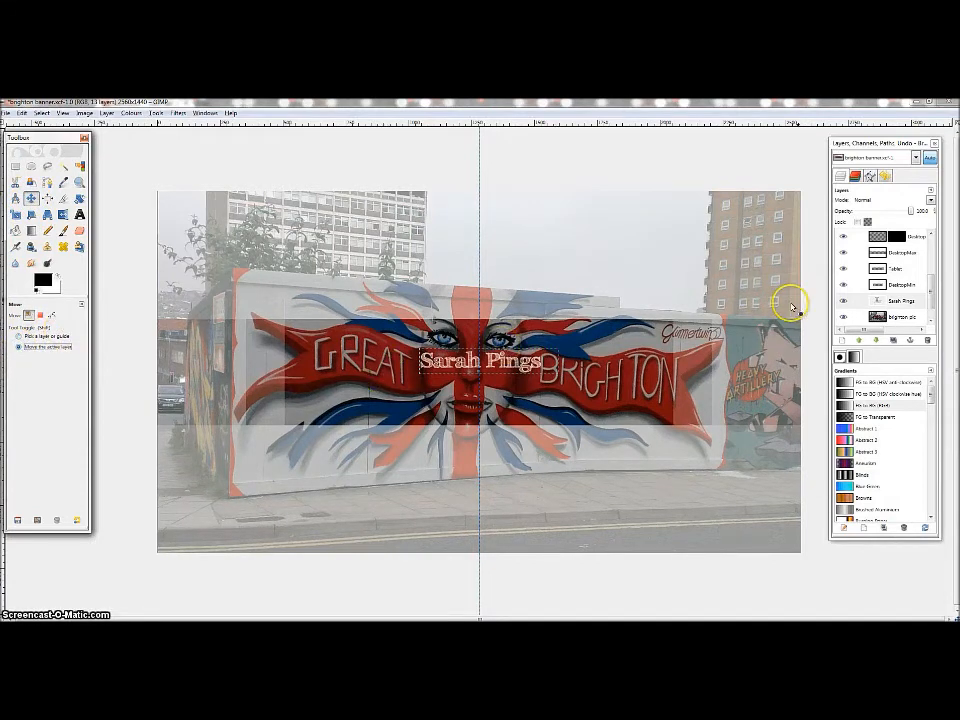
click(902, 300)
mouse_move(468, 352)
mouse_down()
mouse_move(461, 311)
mouse_move(281, 317)
mouse_move(420, 377)
mouse_move(460, 353)
mouse_up()
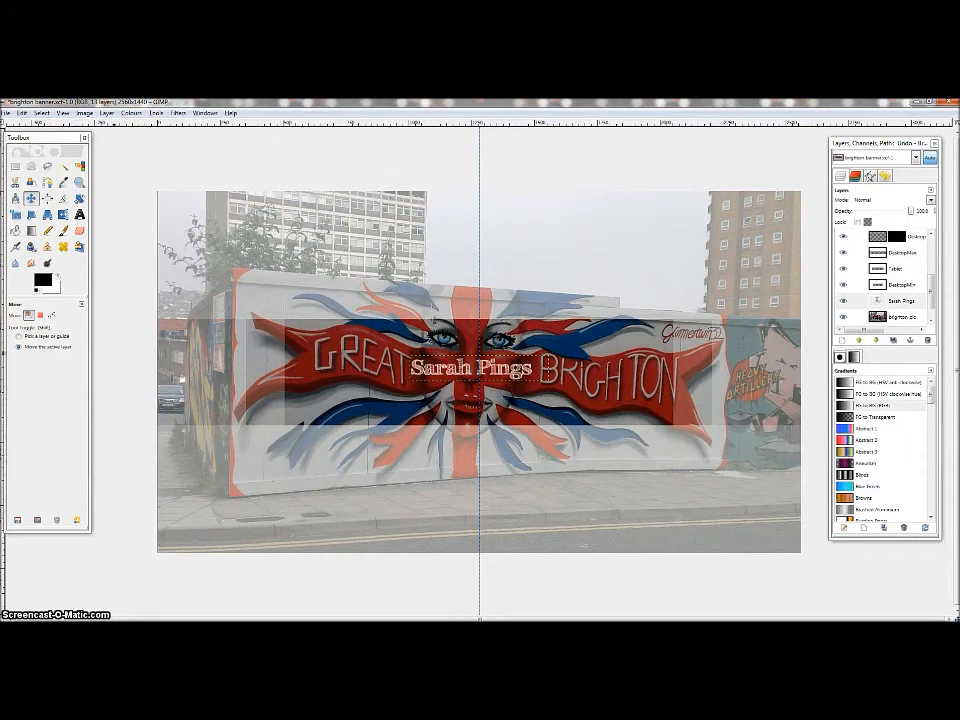
click(6, 113)
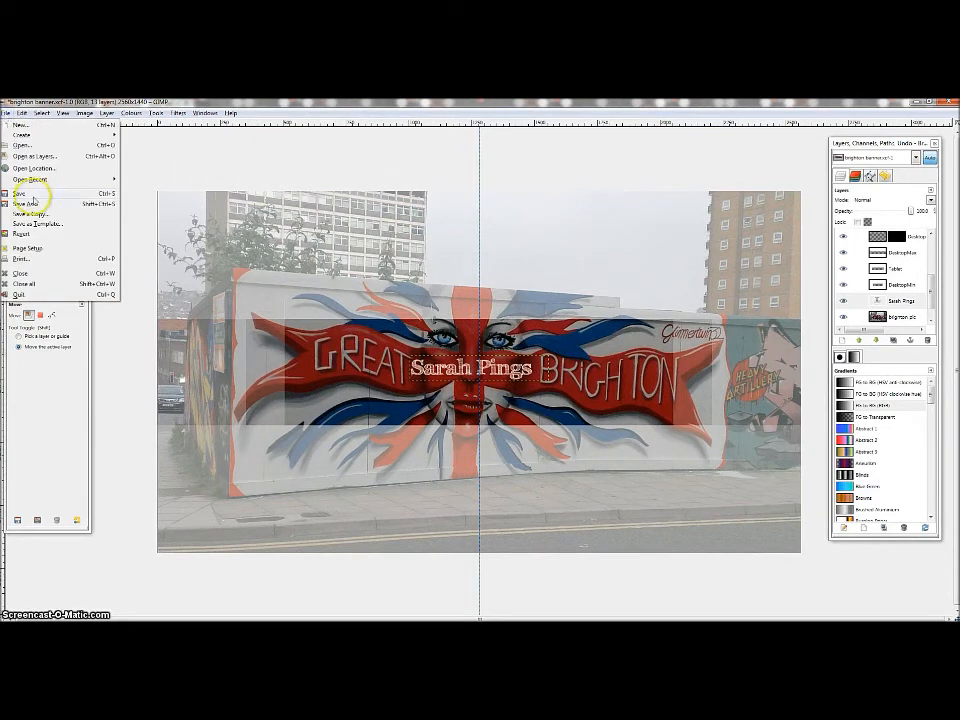
click(29, 195)
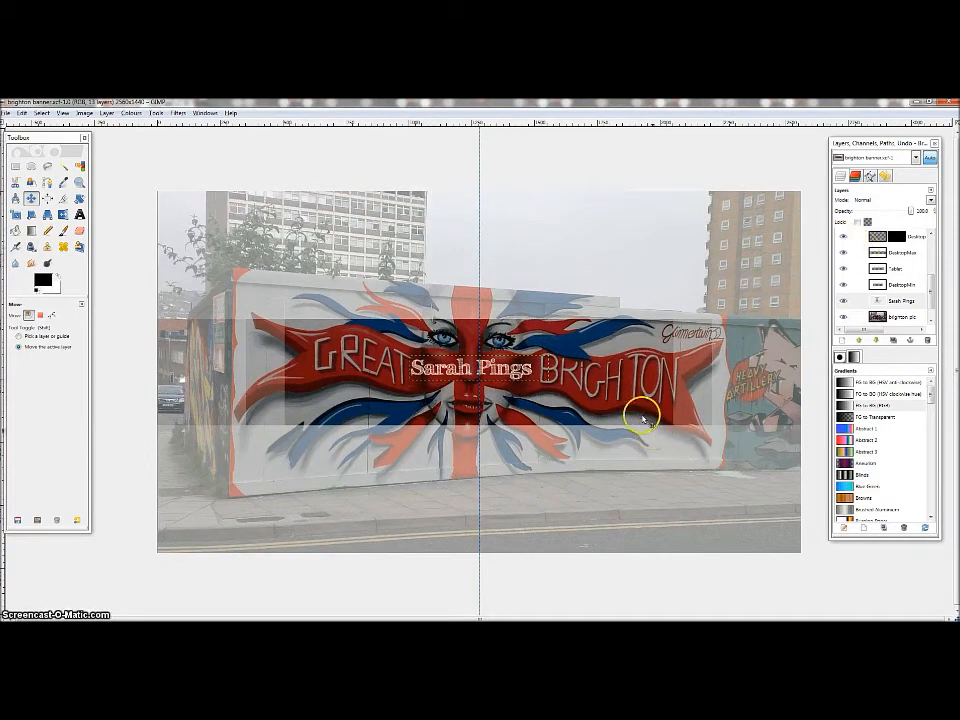
- Delete the template's logo, DesktopMax, Tablet and desktop minimum guide layers
click(900, 236)
right_click(905, 237)
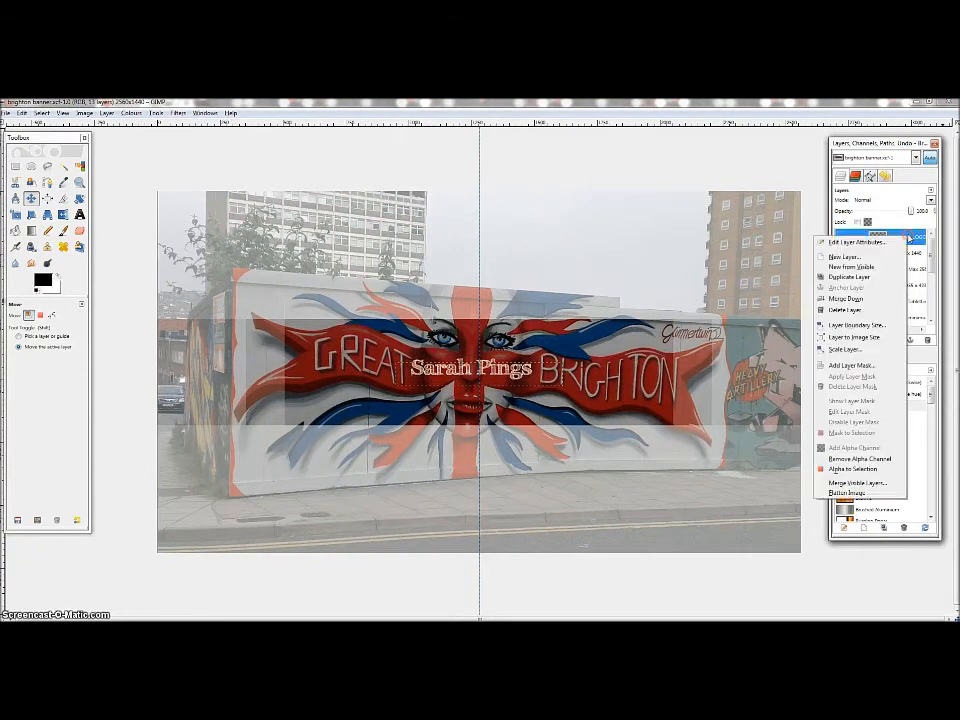
click(862, 278)
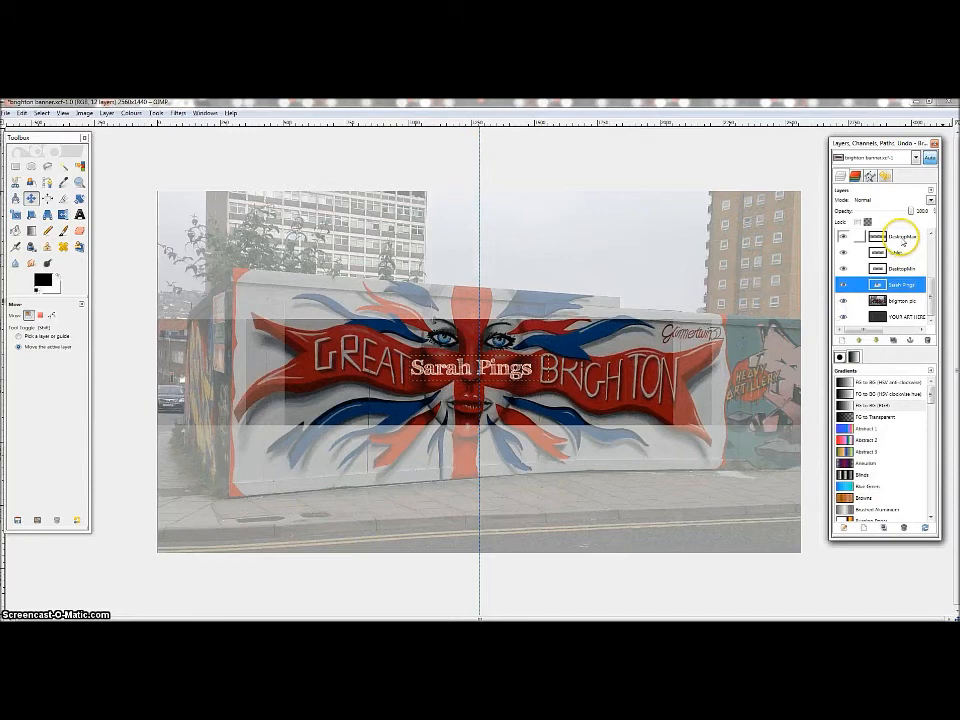
click(900, 268)
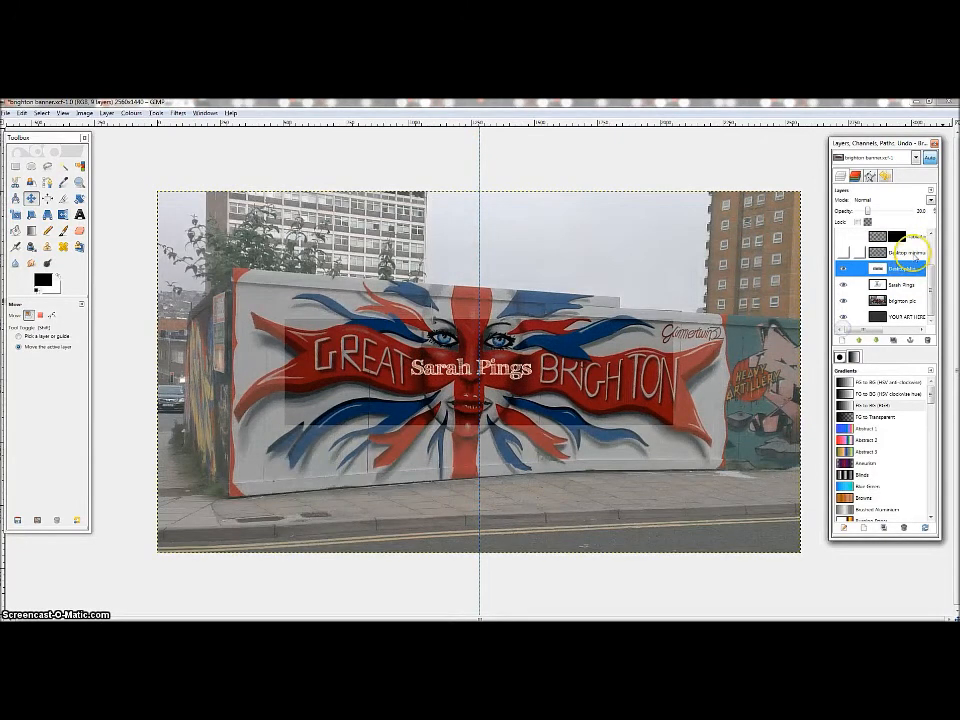
right_click(909, 253)
click(846, 327)
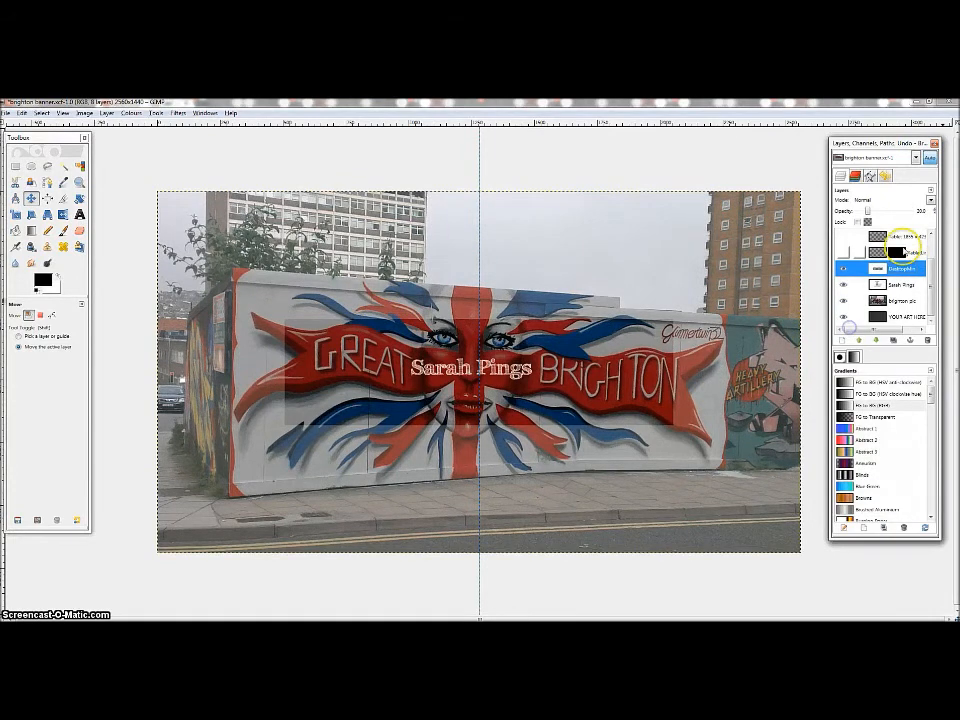
- Delete the remaining Tablet, Desktop Max and TV 2560 x 1440 label layers of the template
right_click(909, 253)
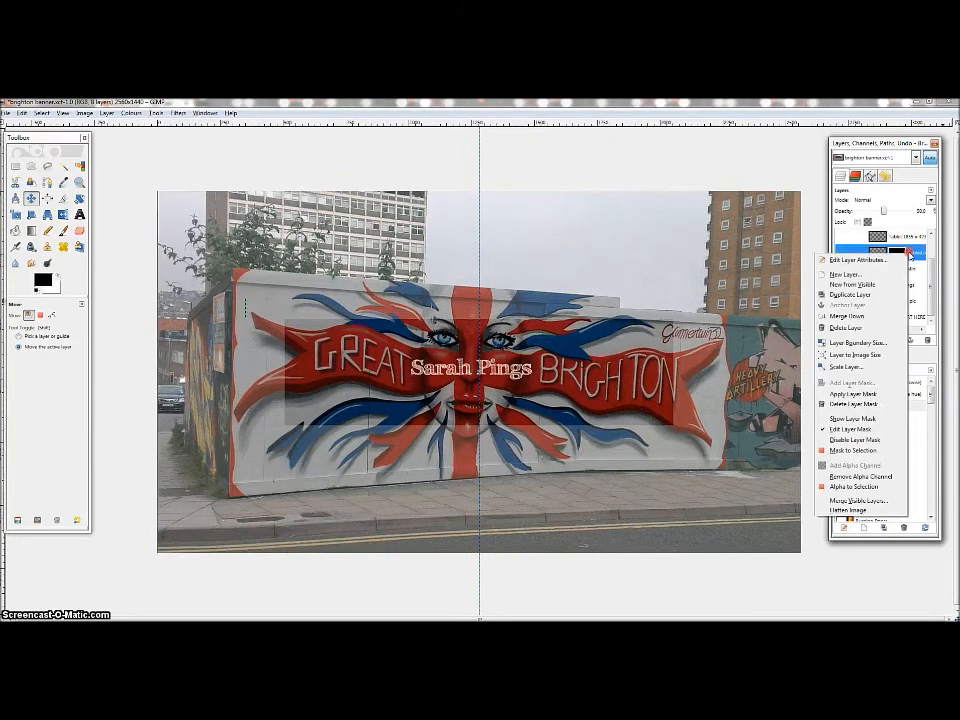
click(846, 327)
right_click(901, 252)
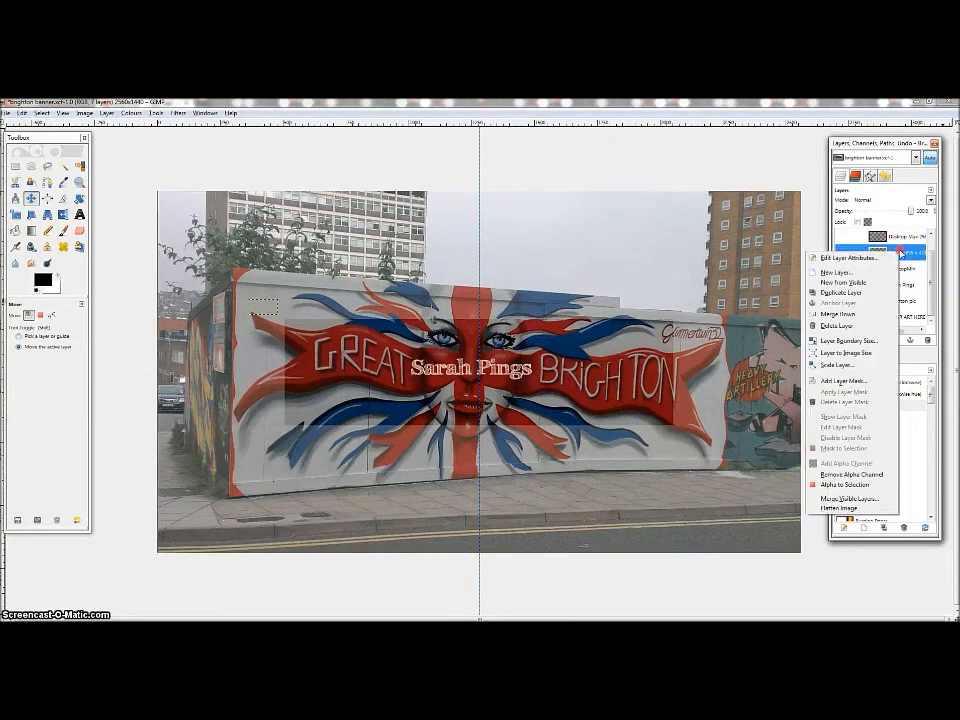
click(846, 326)
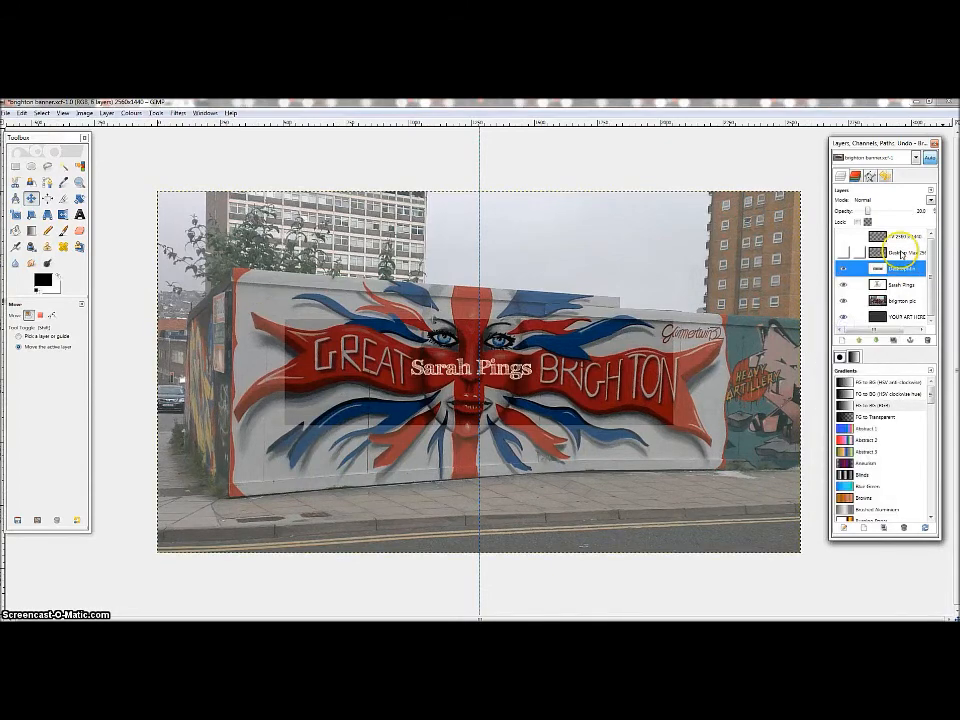
right_click(901, 253)
click(846, 326)
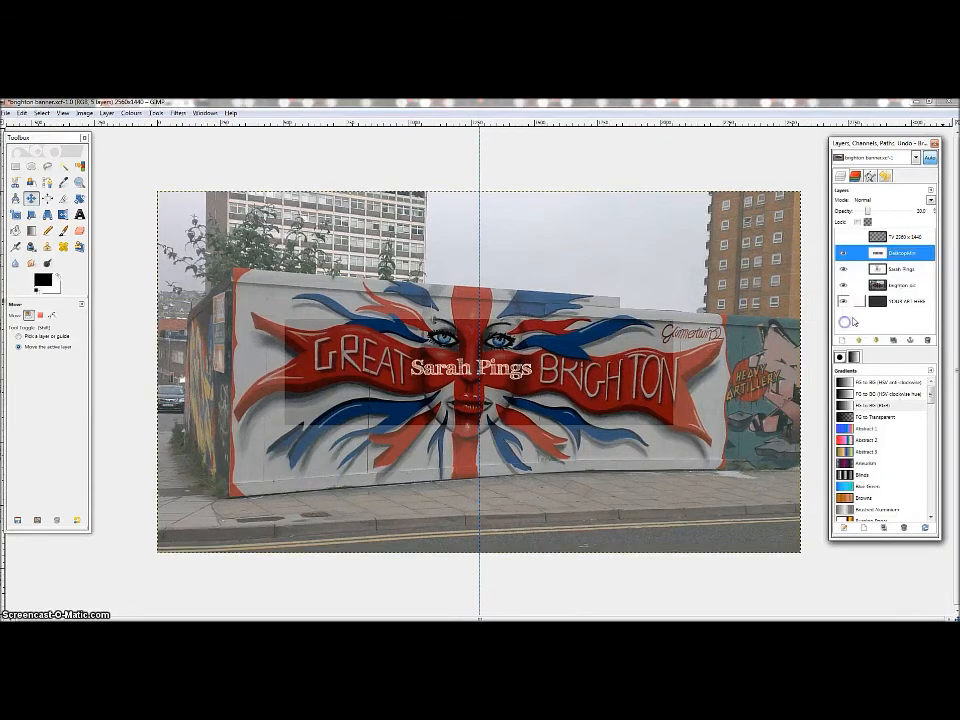
right_click(900, 237)
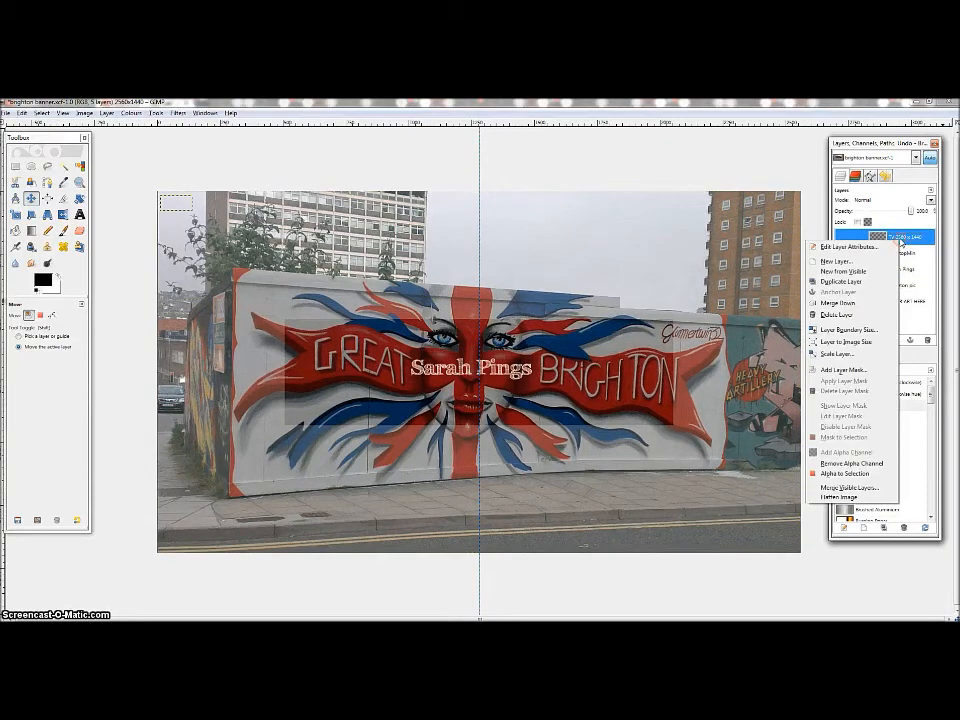
click(855, 316)
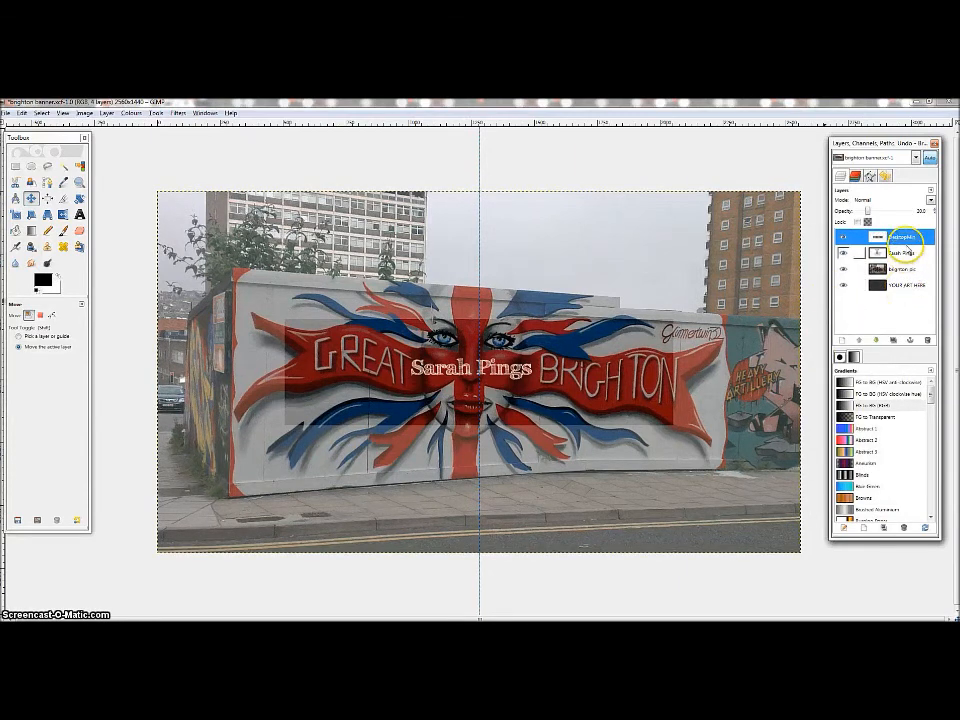
- Delete the DesktopMin overlay and the YOUR ART HERE background layer, keeping only the channel name and the brighton pic layers
right_click(900, 238)
click(843, 314)
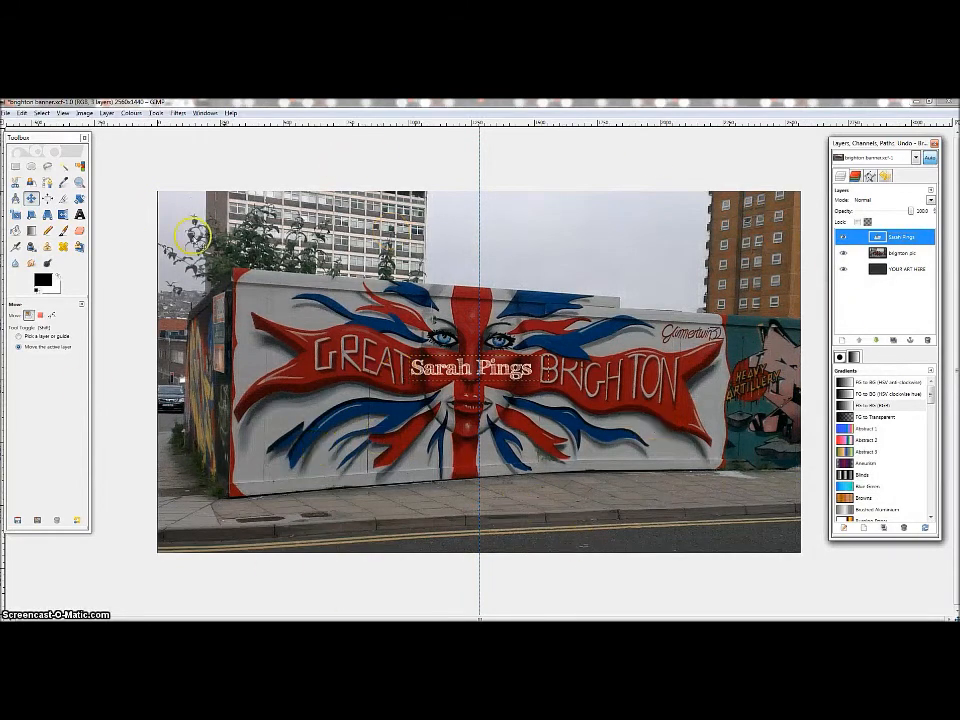
click(912, 275)
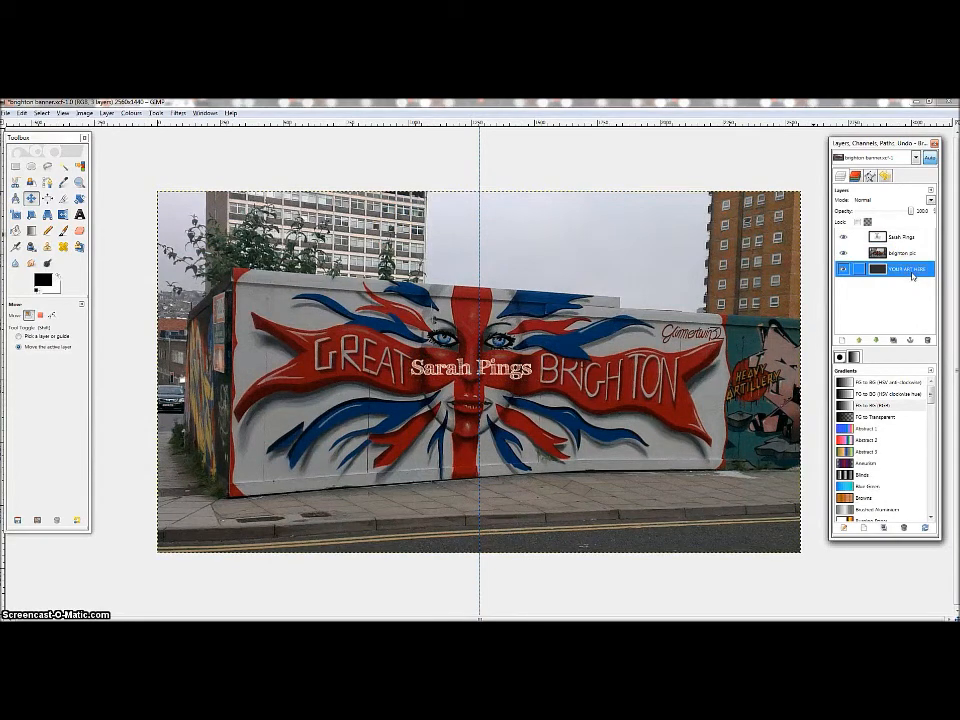
right_click(912, 275)
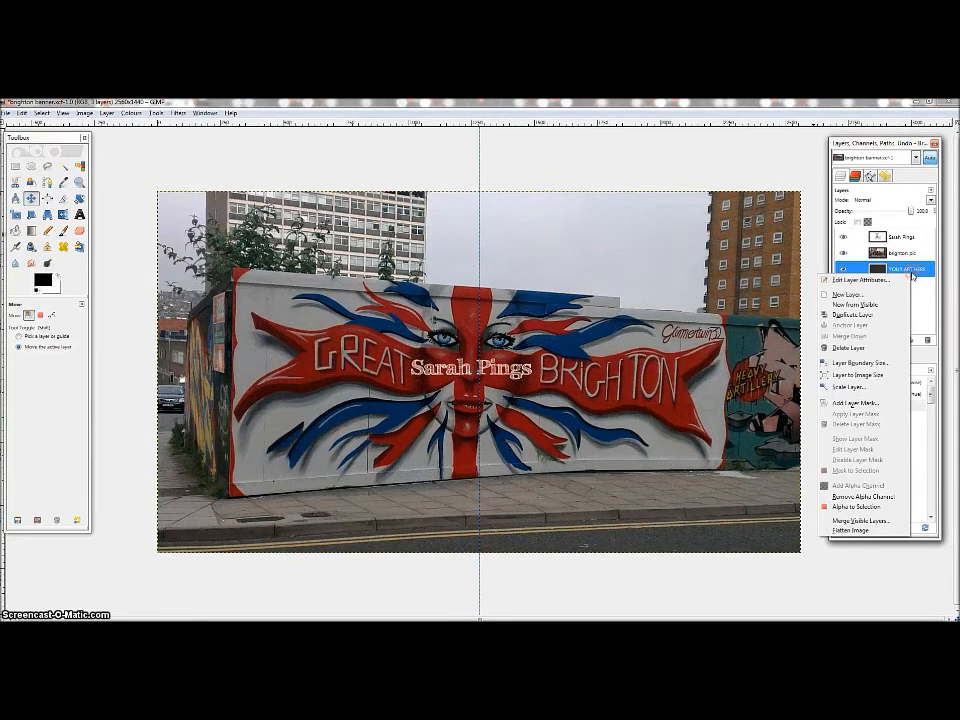
click(846, 347)
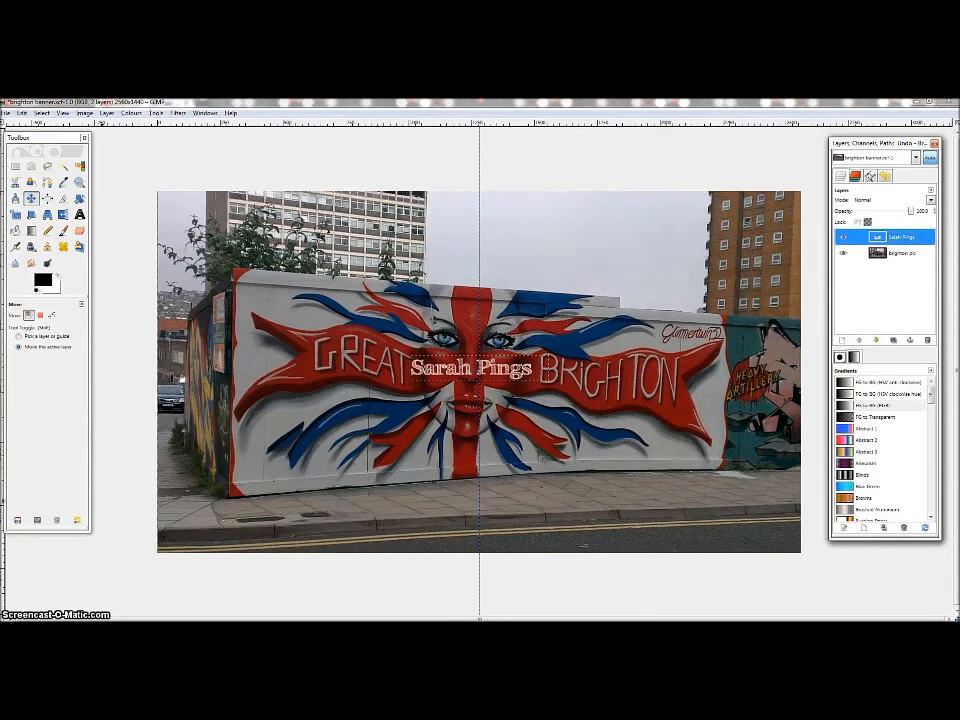
- Merge the channel name text layer down into the brighton pic layer
click(106, 113)
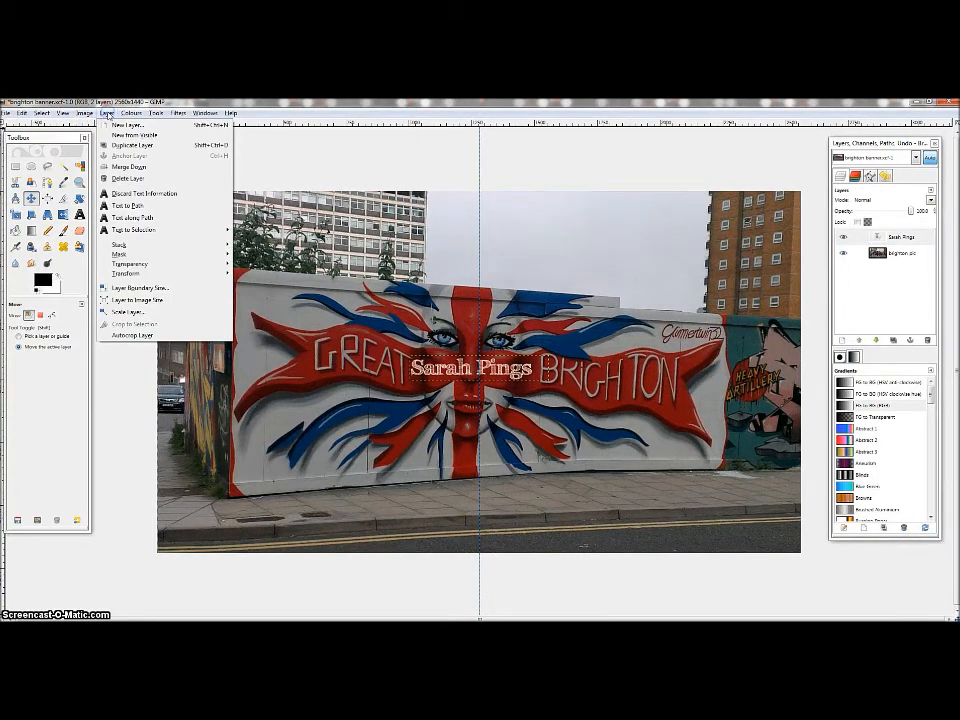
click(119, 167)
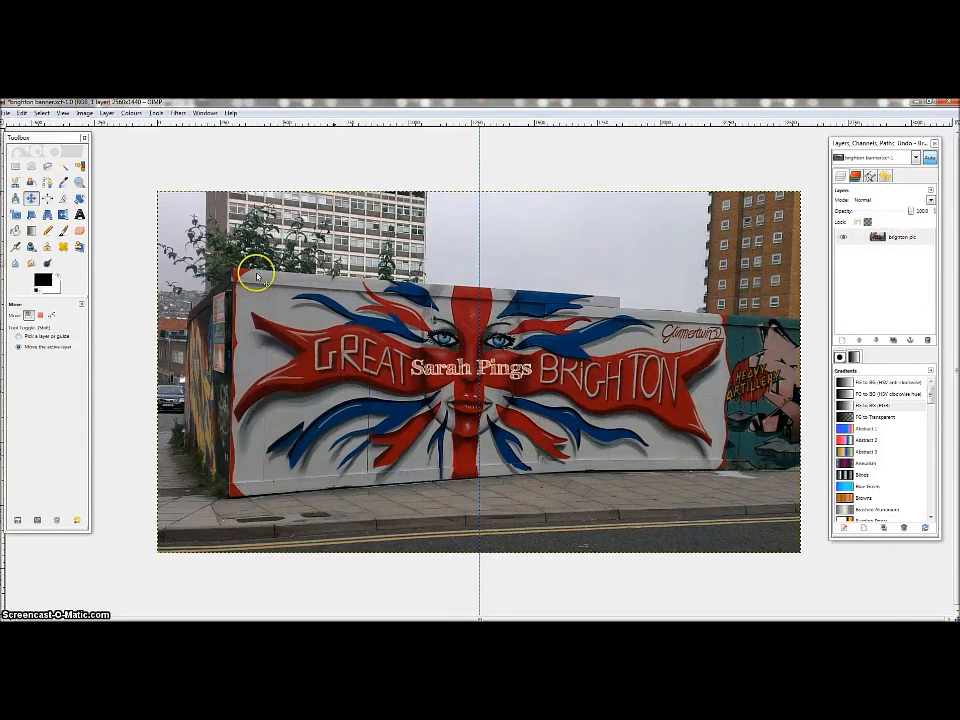
click(106, 113)
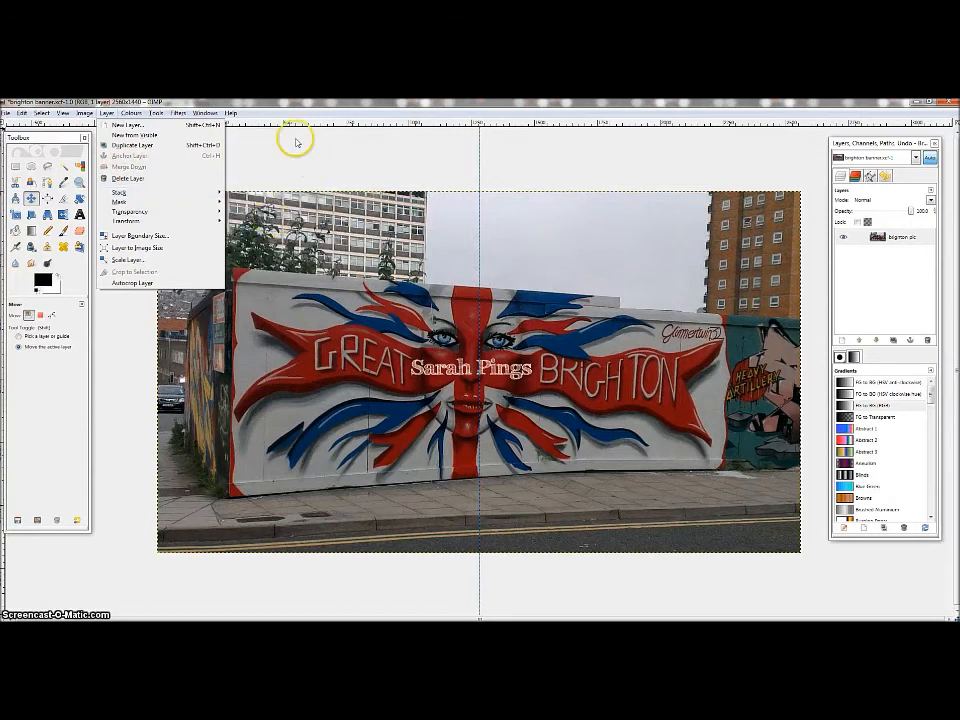
click(312, 168)
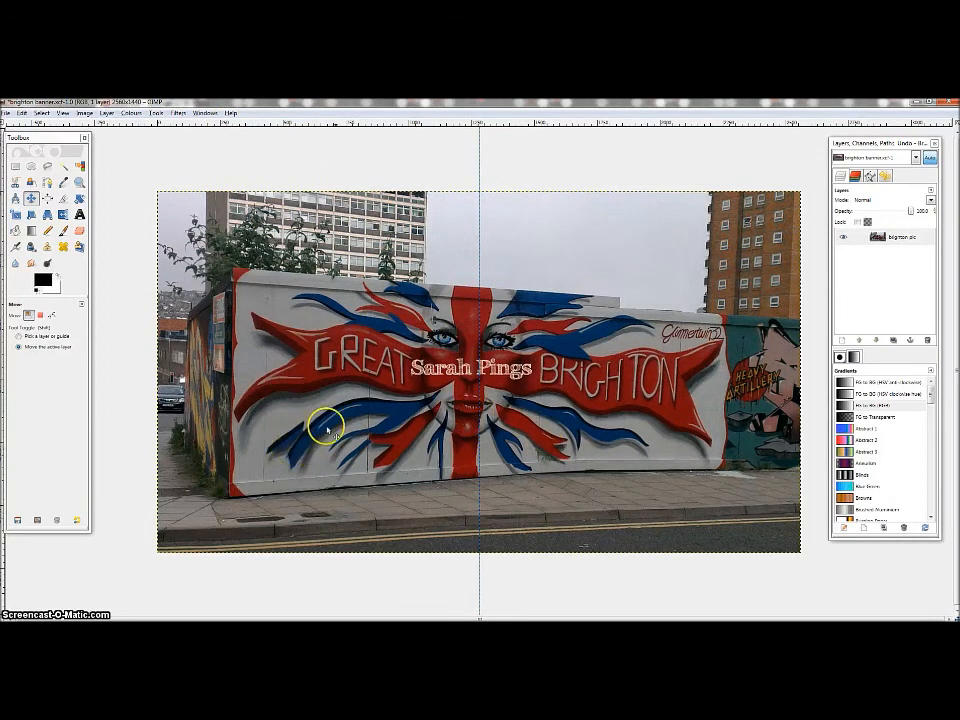
- Set up saving a copy as "brighton banner 1.jpg" in the youtube templates folder, with JPEG image as the file type
click(8, 113)
click(38, 205)
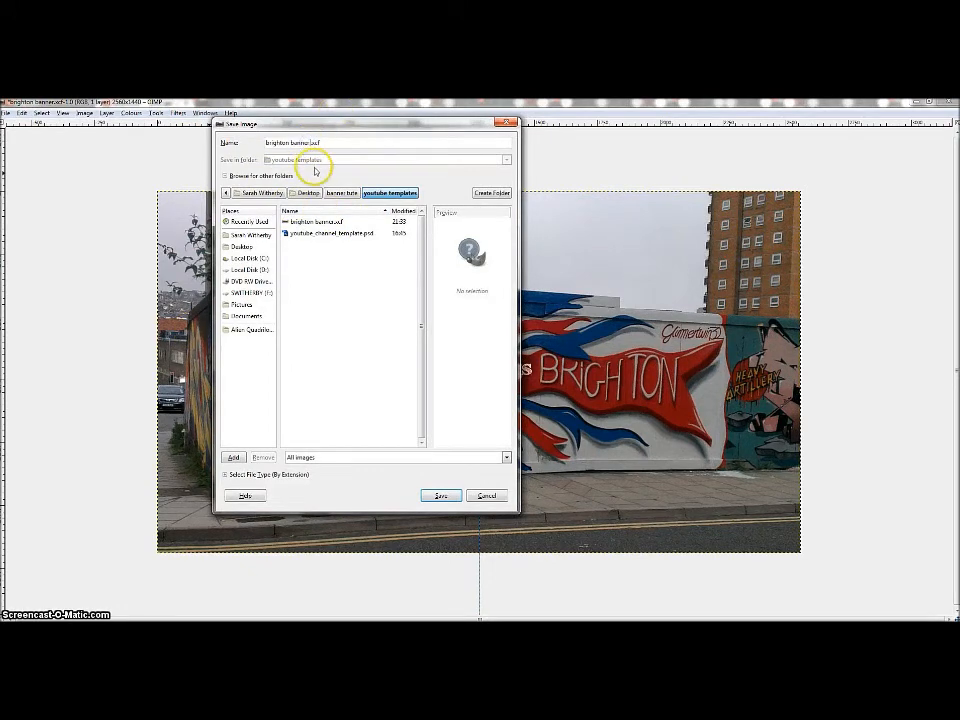
text(1)
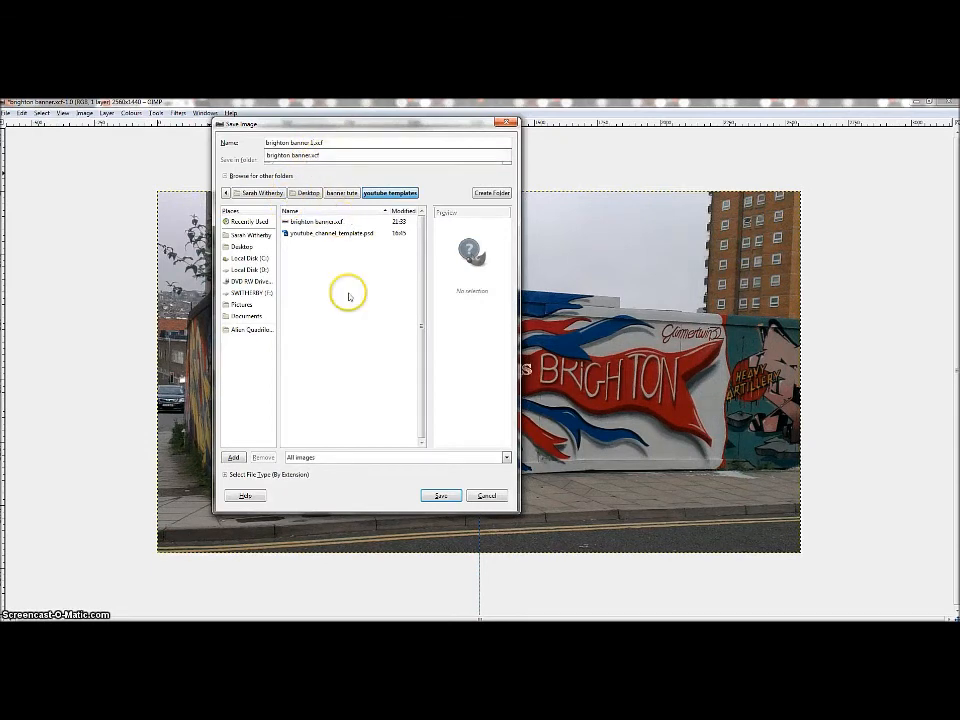
click(225, 477)
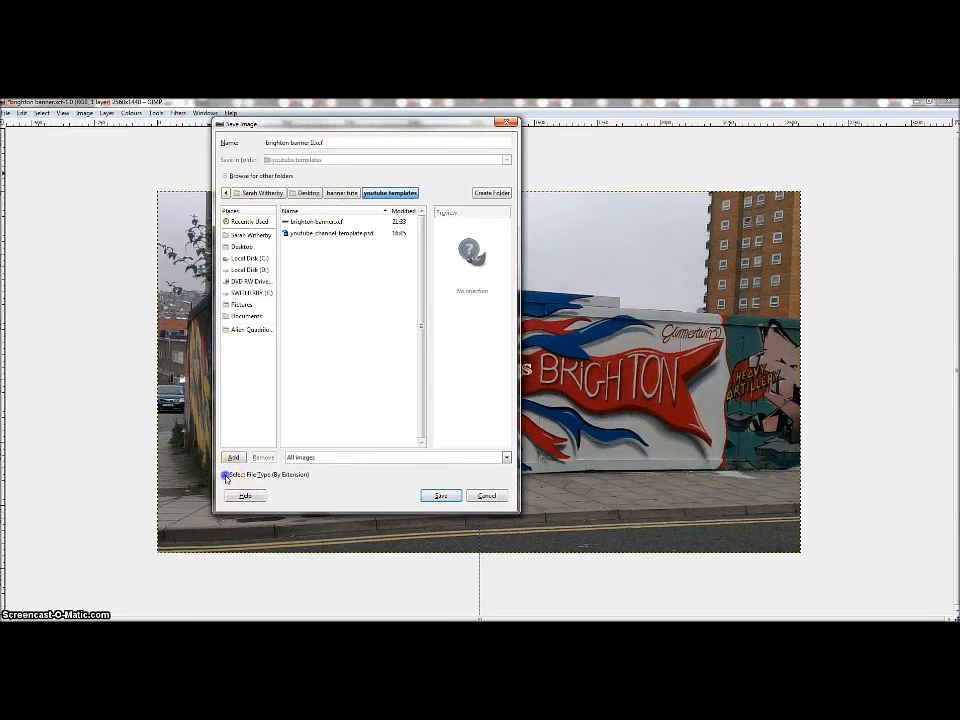
click(225, 476)
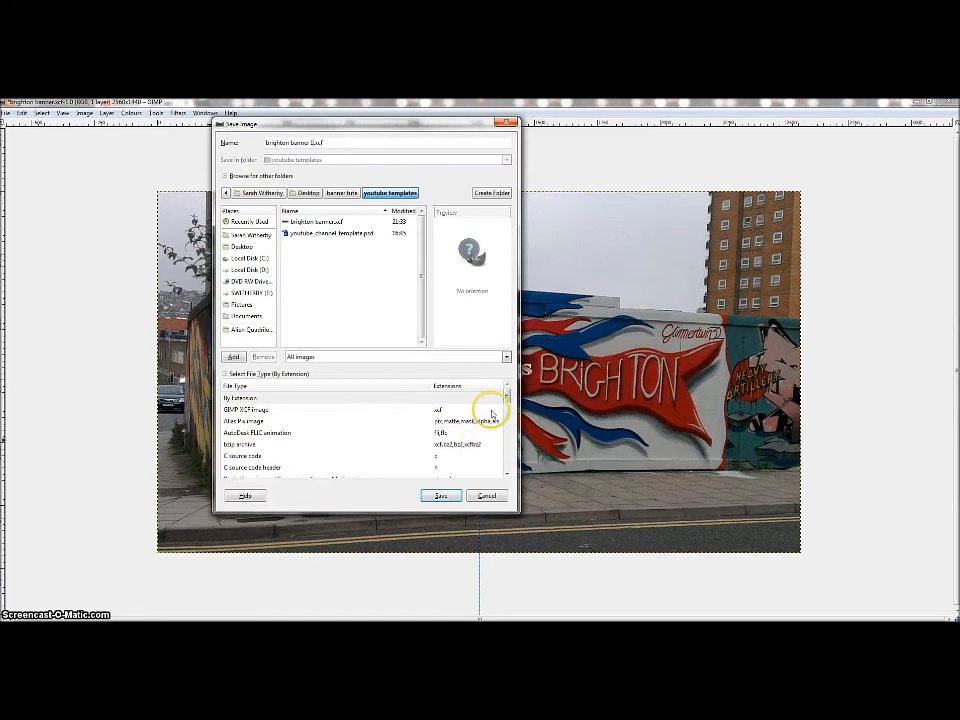
drag(506, 396, 508, 432)
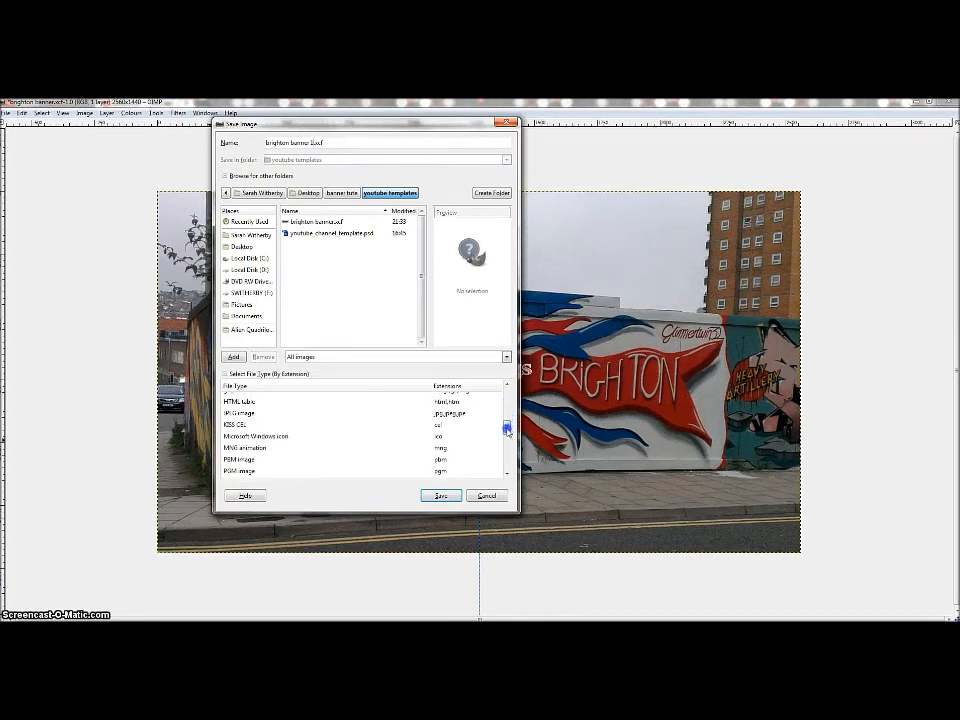
click(238, 413)
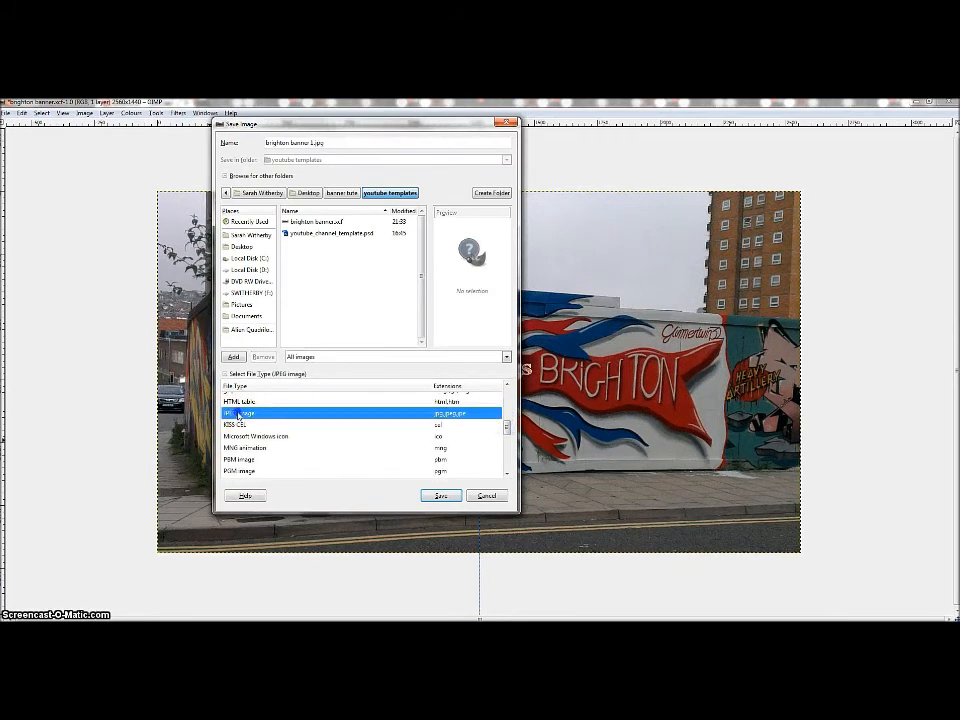
- Save the banner as JPEG, flattening it for export, with quality 100 and the preview in the image window turned on
click(441, 496)
click(446, 497)
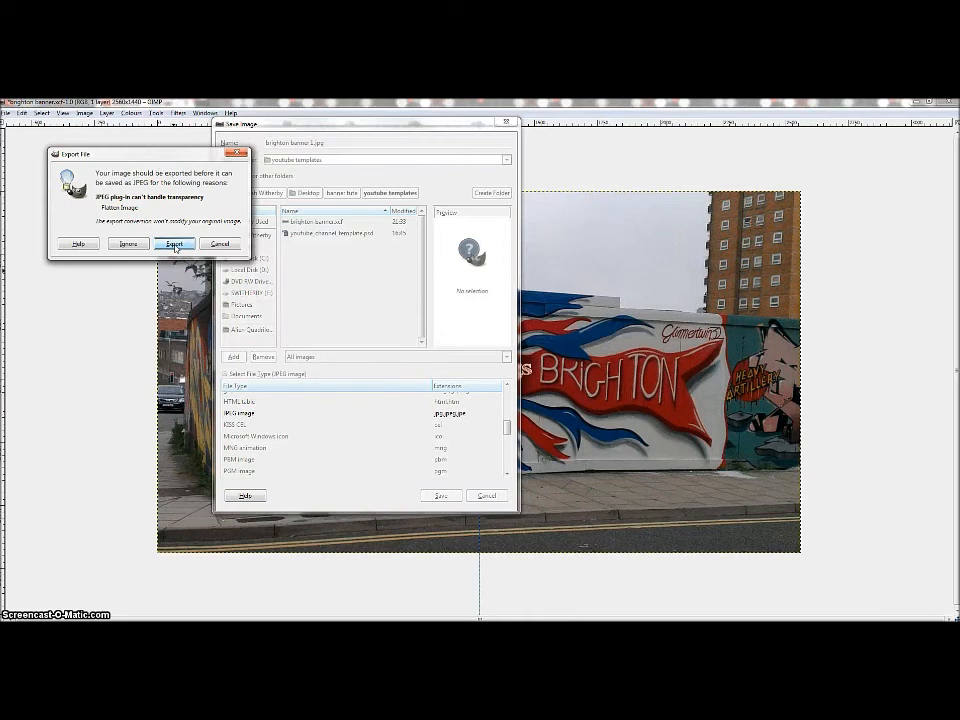
click(174, 245)
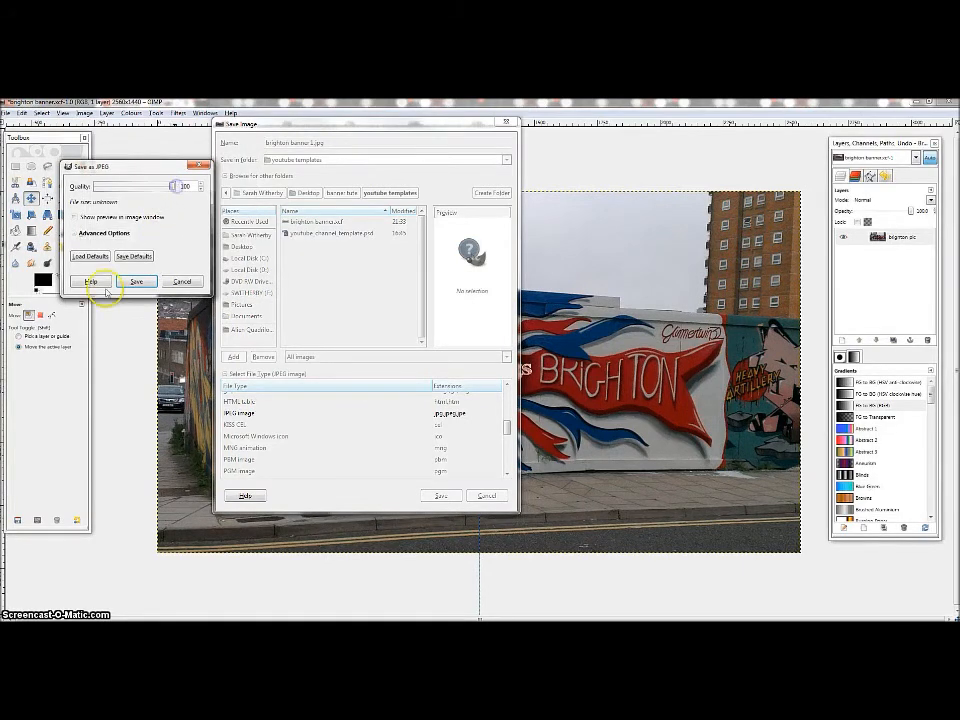
drag(172, 188, 106, 198)
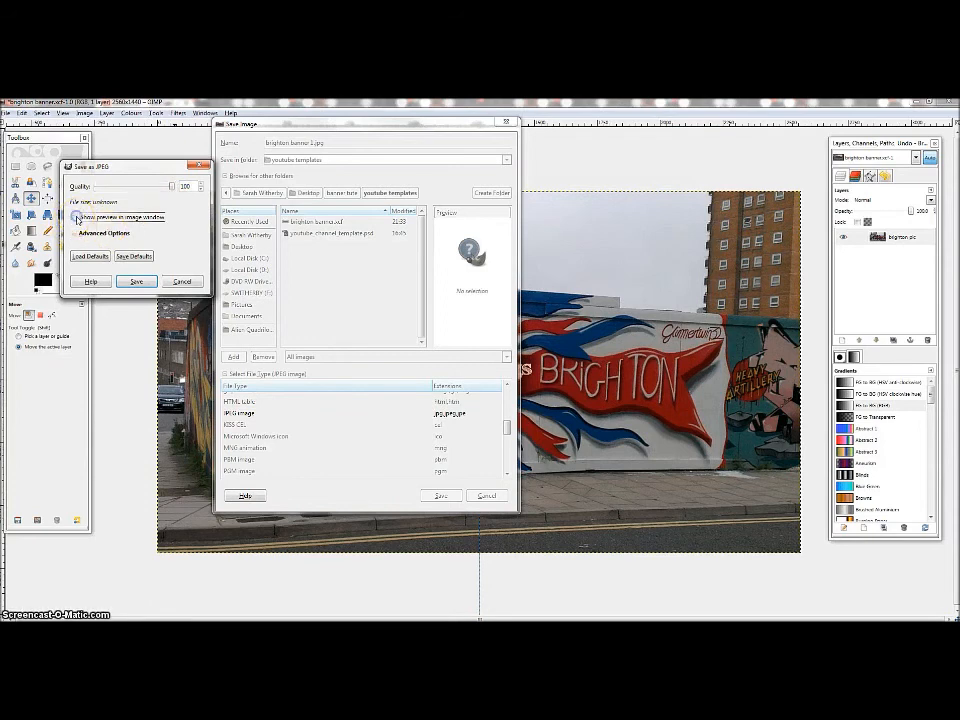
click(76, 218)
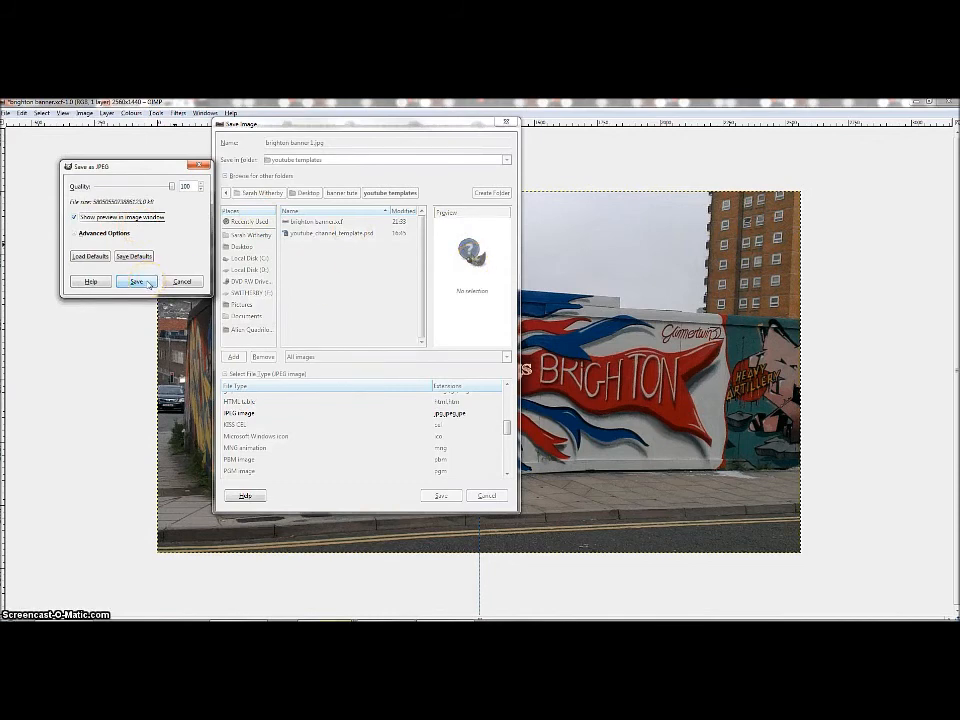
click(137, 282)
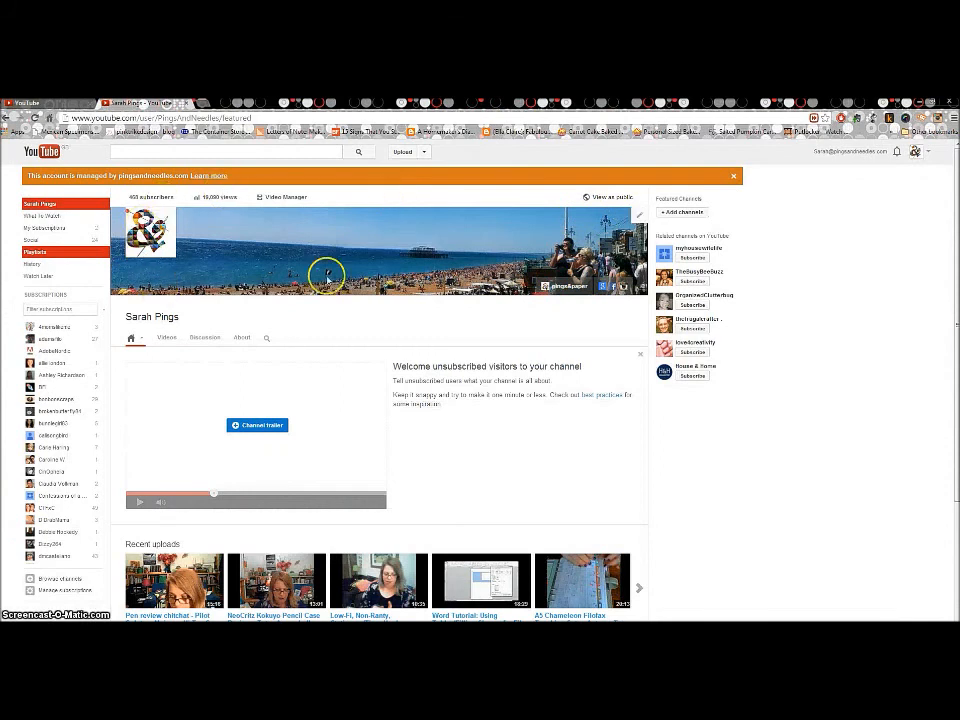
- On the YouTube channel page, start editing the channel art and choose to upload a photo from the computer
click(638, 216)
click(606, 246)
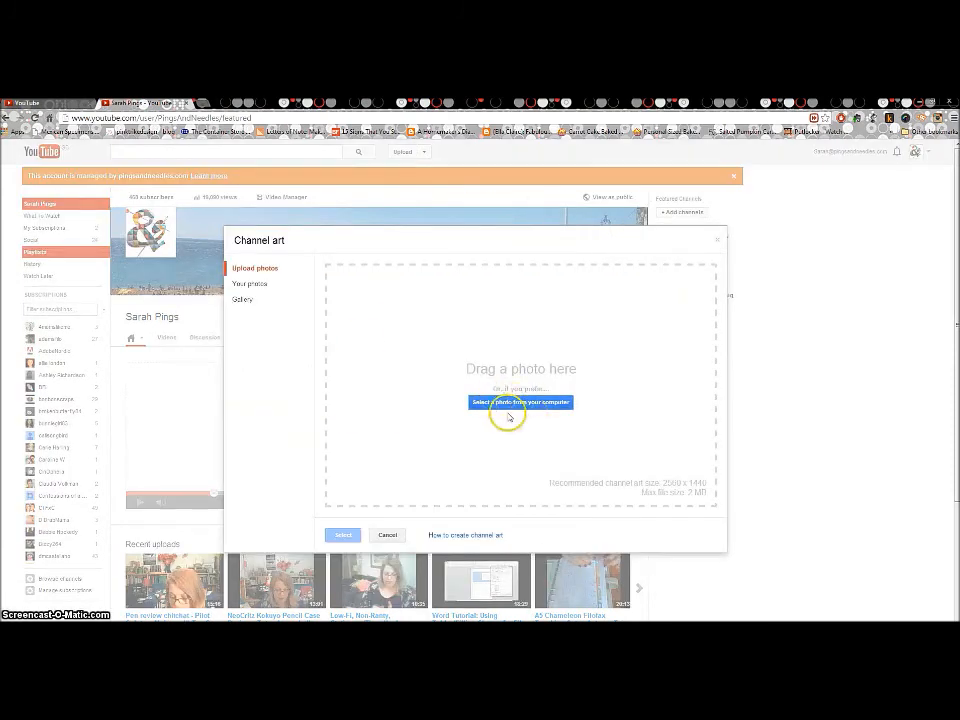
click(510, 403)
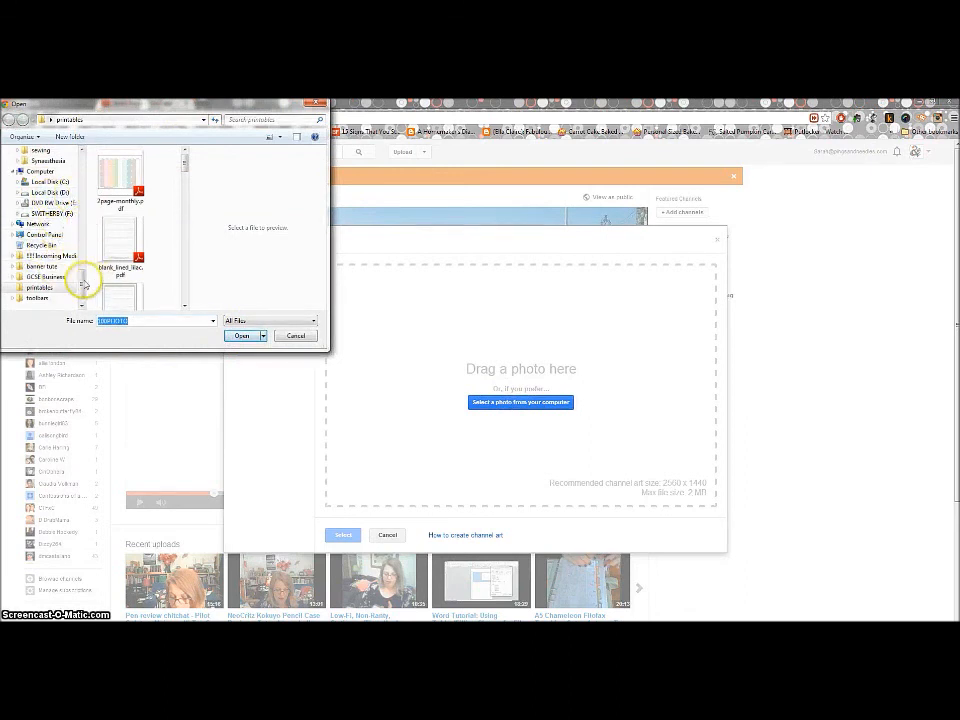
- Upload "brighton banner 1.jpg" from the youtube templates folder inside banner tute and apply it as the channel art
click(50, 120)
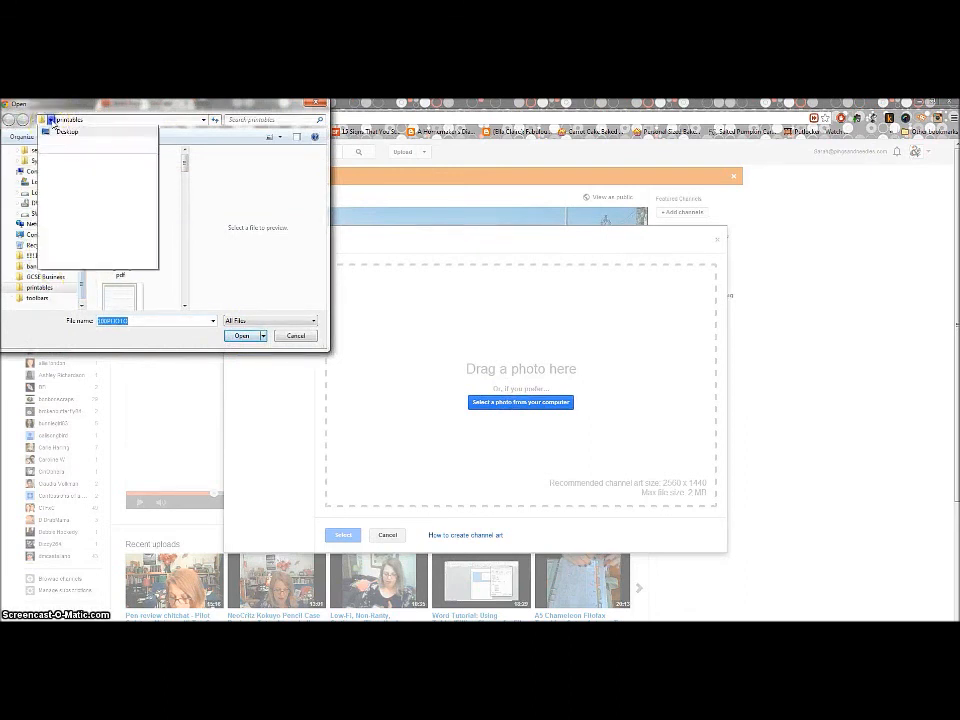
click(59, 131)
double_click(121, 188)
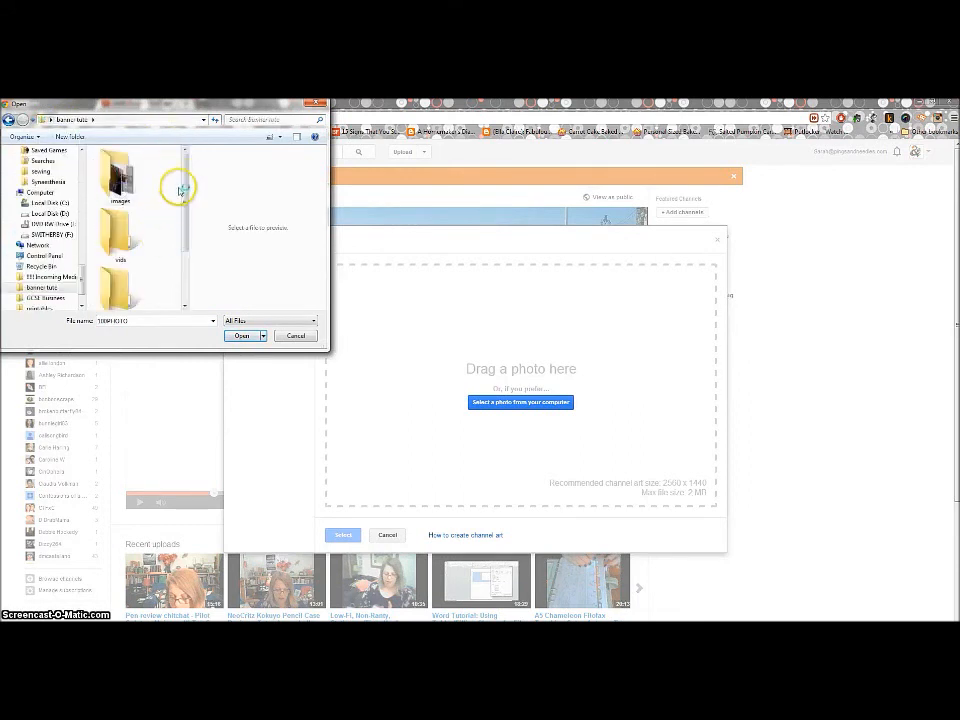
drag(184, 176, 185, 236)
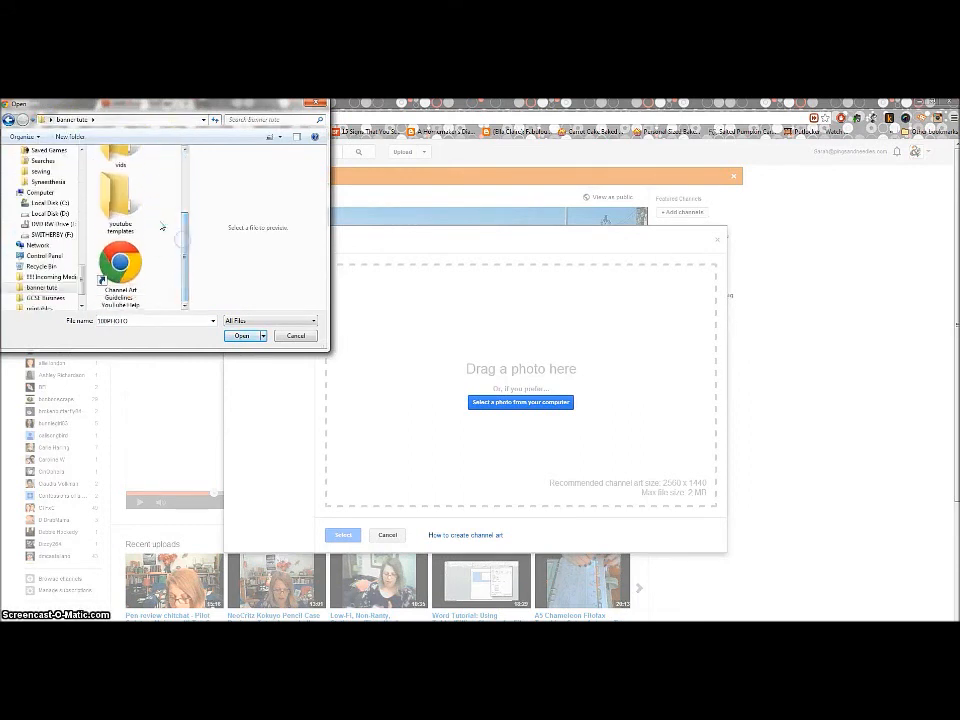
click(128, 192)
double_click(128, 192)
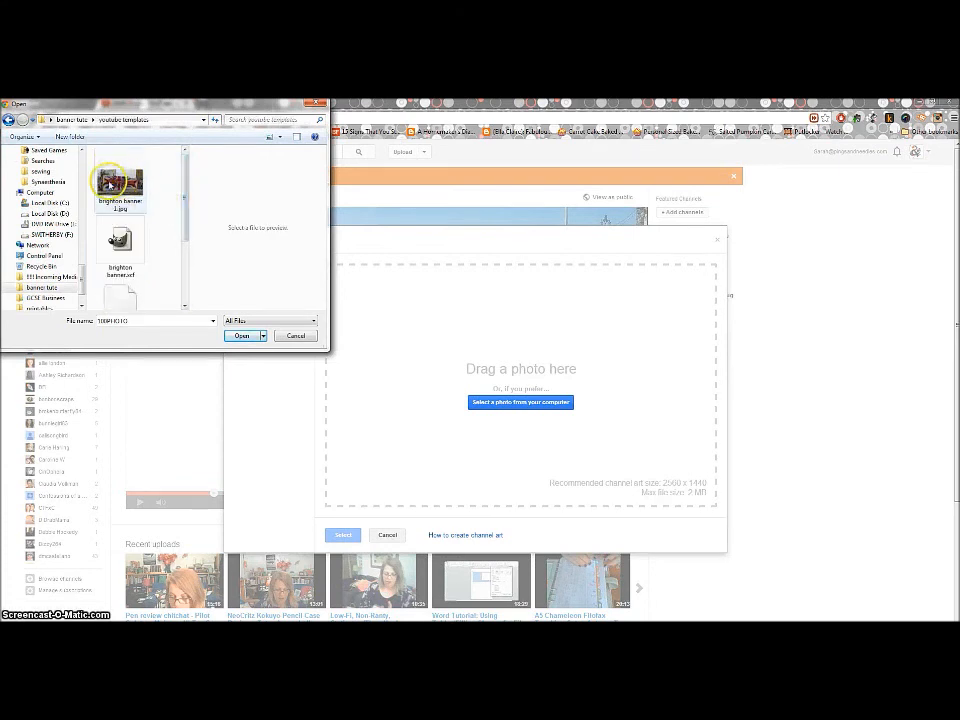
click(126, 188)
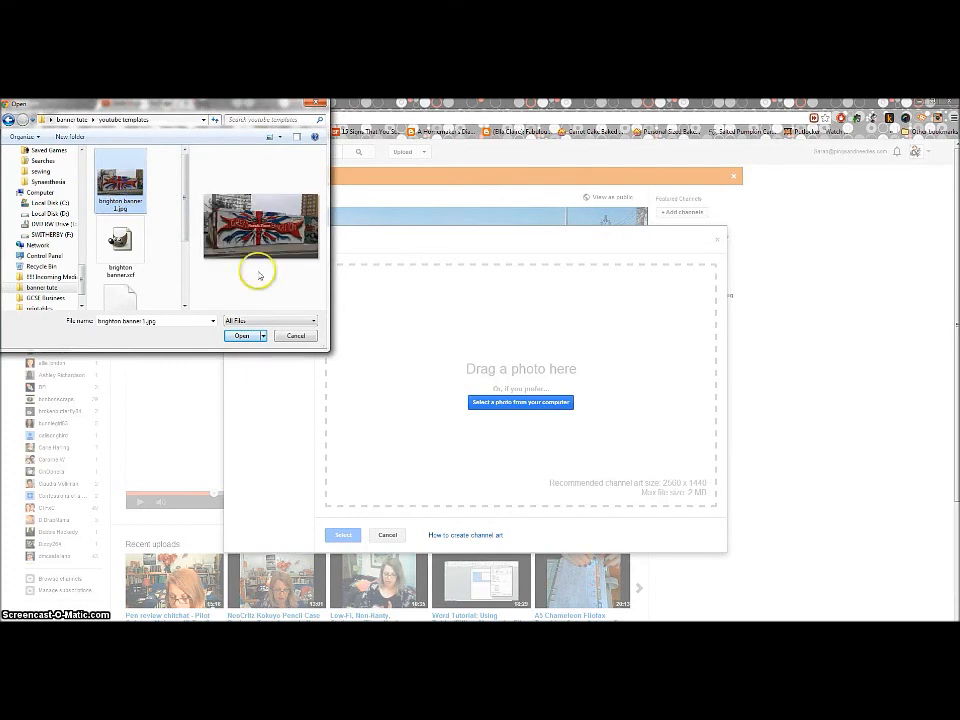
click(241, 336)
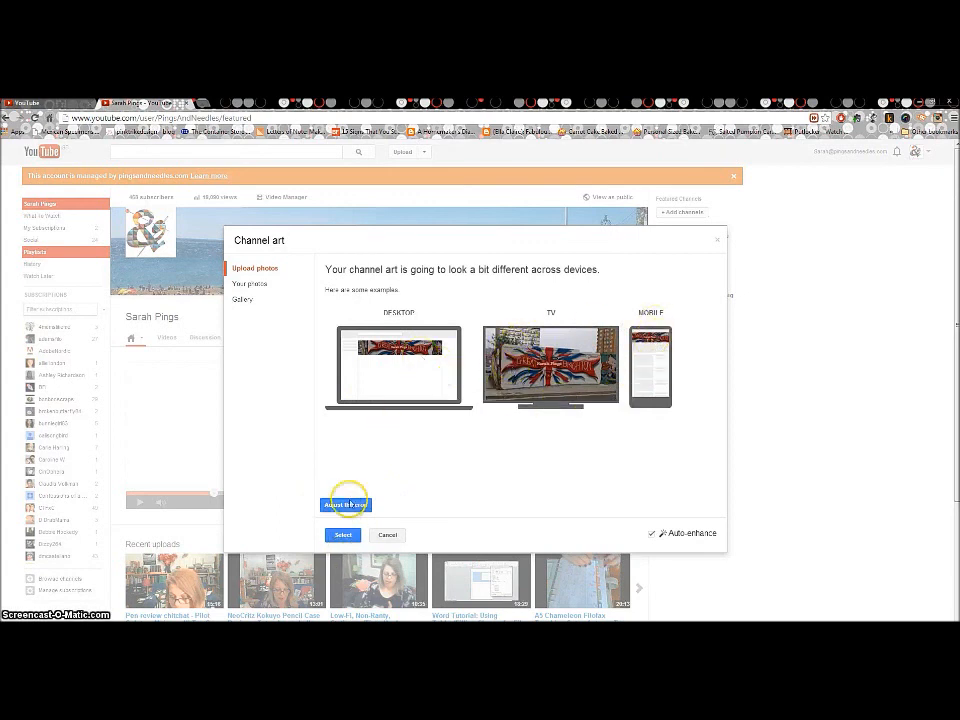
click(342, 535)
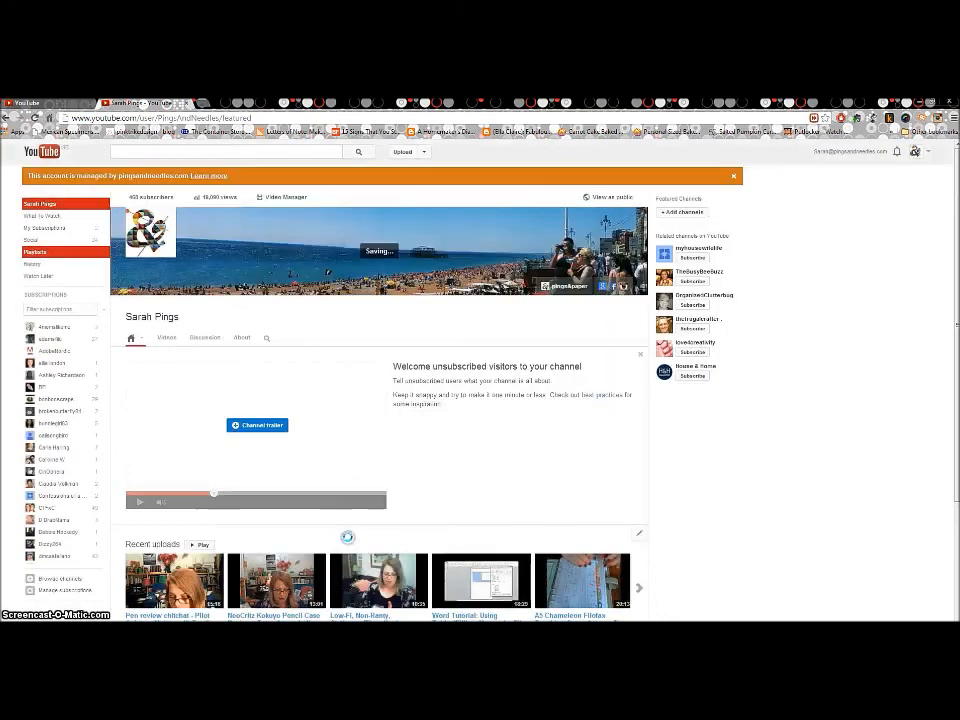